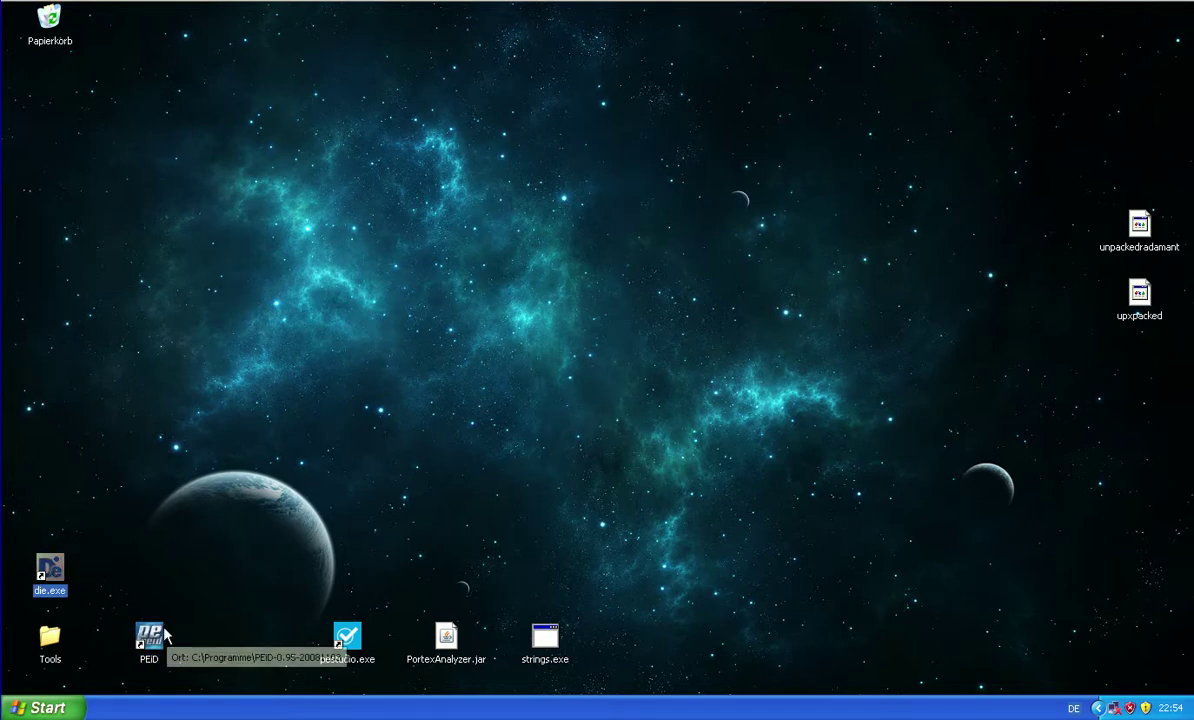
Place the PEiD shortcut and the upxpacked file mid-desktop, scan upxpacked with PEiD and highlight the start of the detected signature.
{"action": "left_click_drag", "start_coordinate": [150, 640], "coordinate": [547, 366]}
{"action": "left_click", "coordinate": [627, 368]}
{"action": "left_click_drag", "start_coordinate": [1134, 312], "coordinate": [639, 381]}
{"action": "left_click", "coordinate": [640, 404]}
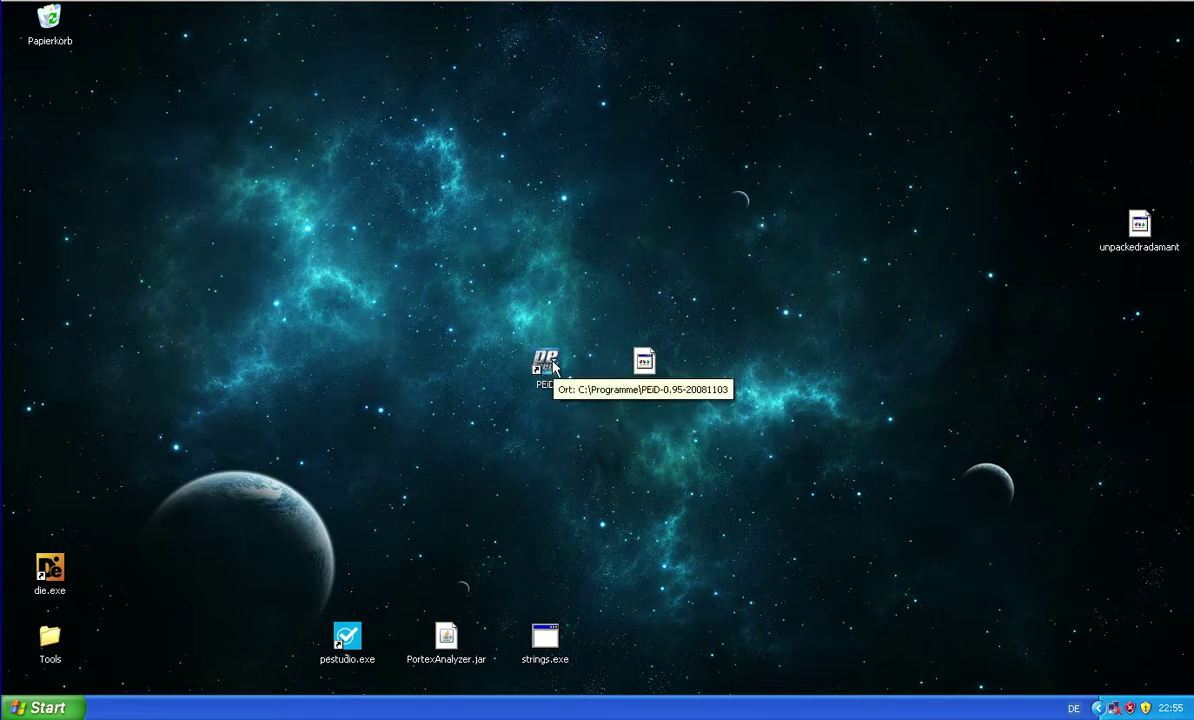
{"action": "left_click_drag", "start_coordinate": [646, 370], "coordinate": [548, 366]}
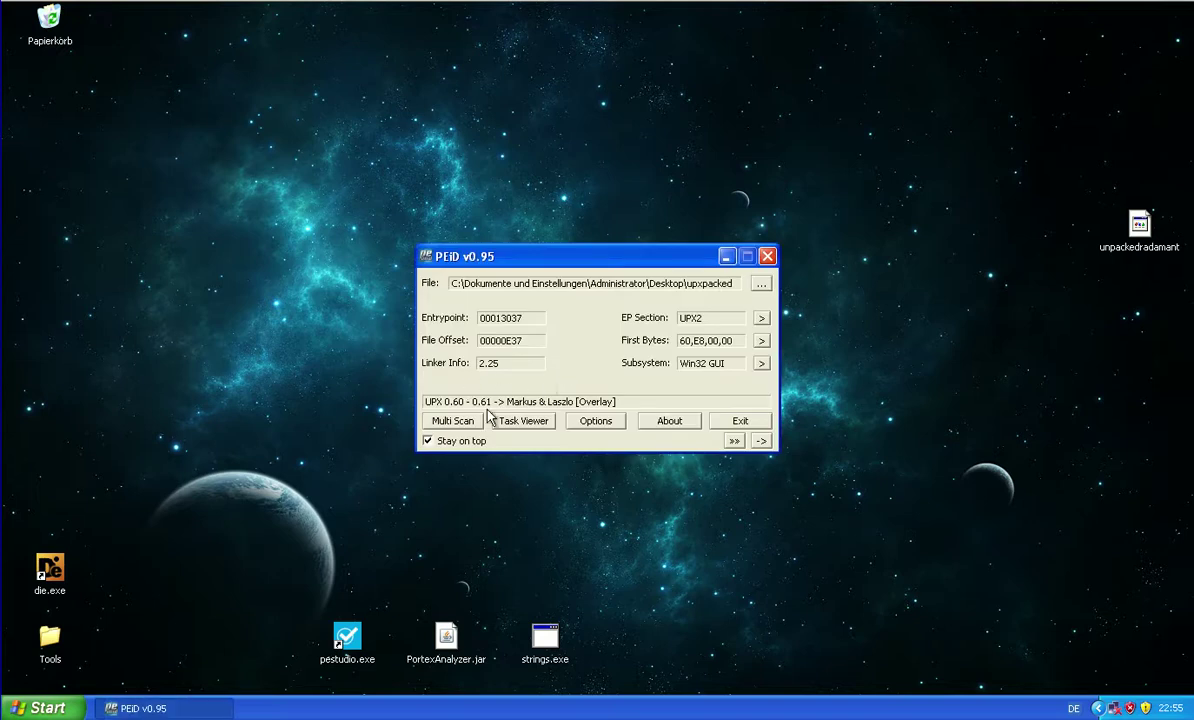
{"action": "left_click_drag", "start_coordinate": [464, 401], "coordinate": [405, 407]}
{"action": "left_click_drag", "start_coordinate": [622, 266], "coordinate": [664, 130]}
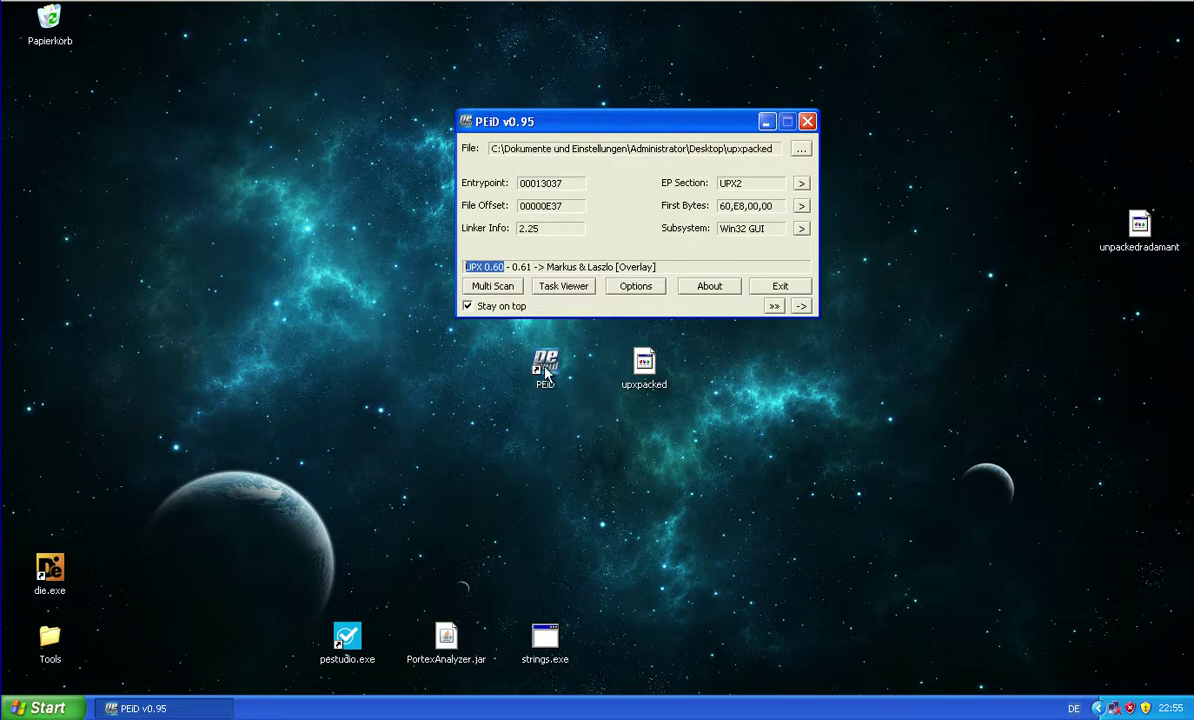
{"action": "left_click_drag", "start_coordinate": [645, 124], "coordinate": [918, 435]}
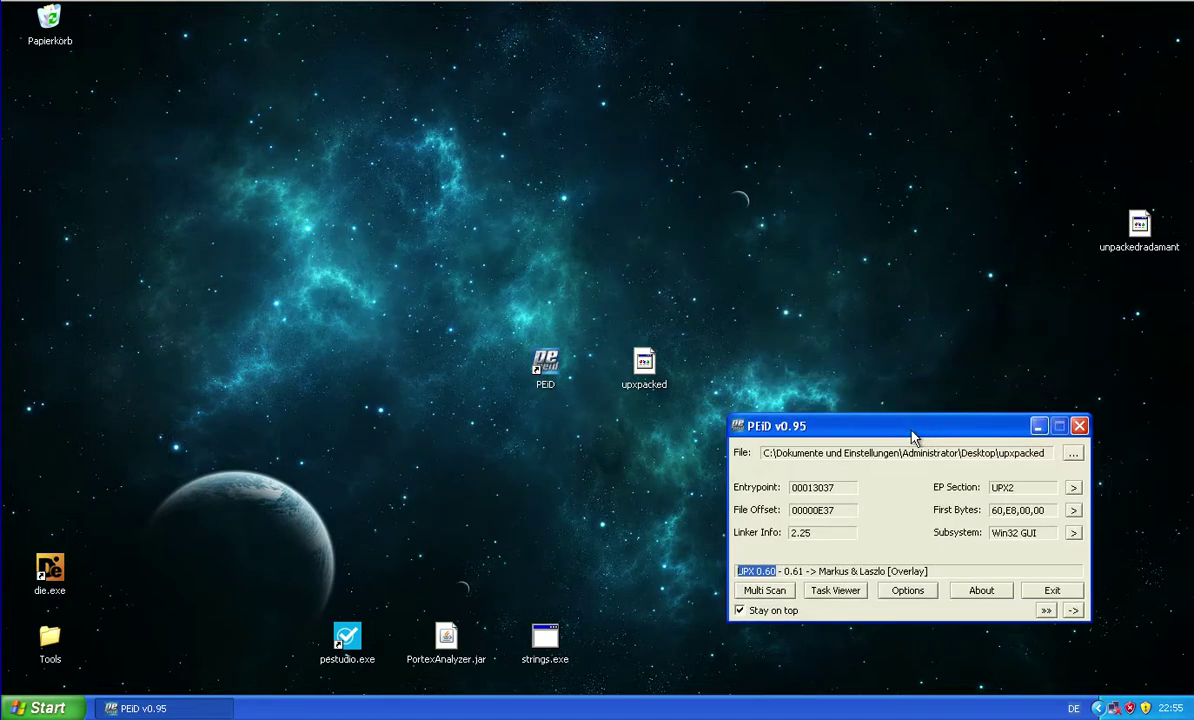
{"action": "left_click", "coordinate": [642, 370]}
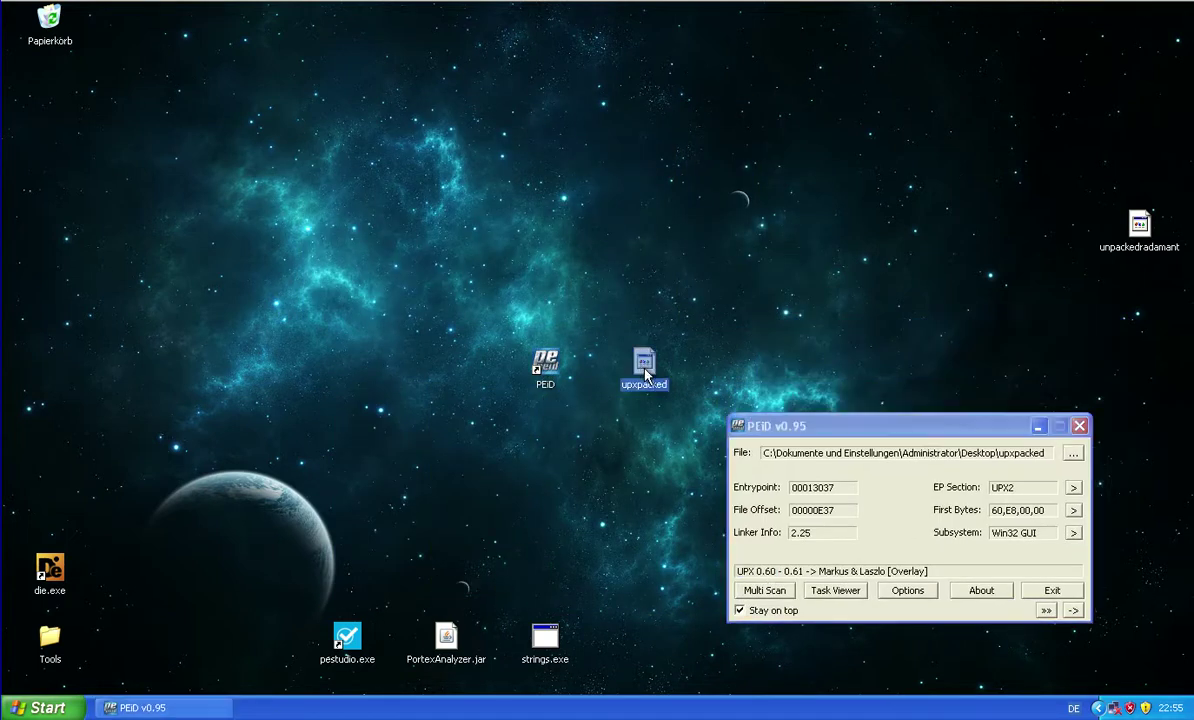
{"action": "mouse_move", "coordinate": [645, 373]}
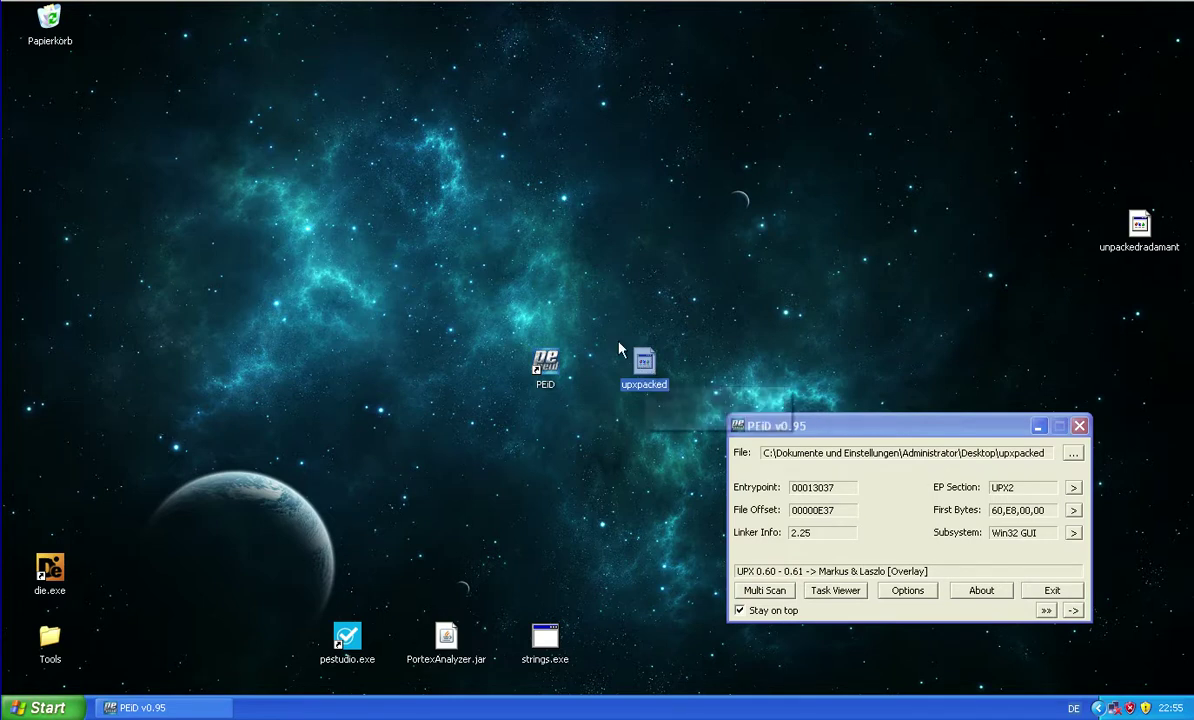
{"action": "left_click_drag", "start_coordinate": [853, 432], "coordinate": [778, 101]}
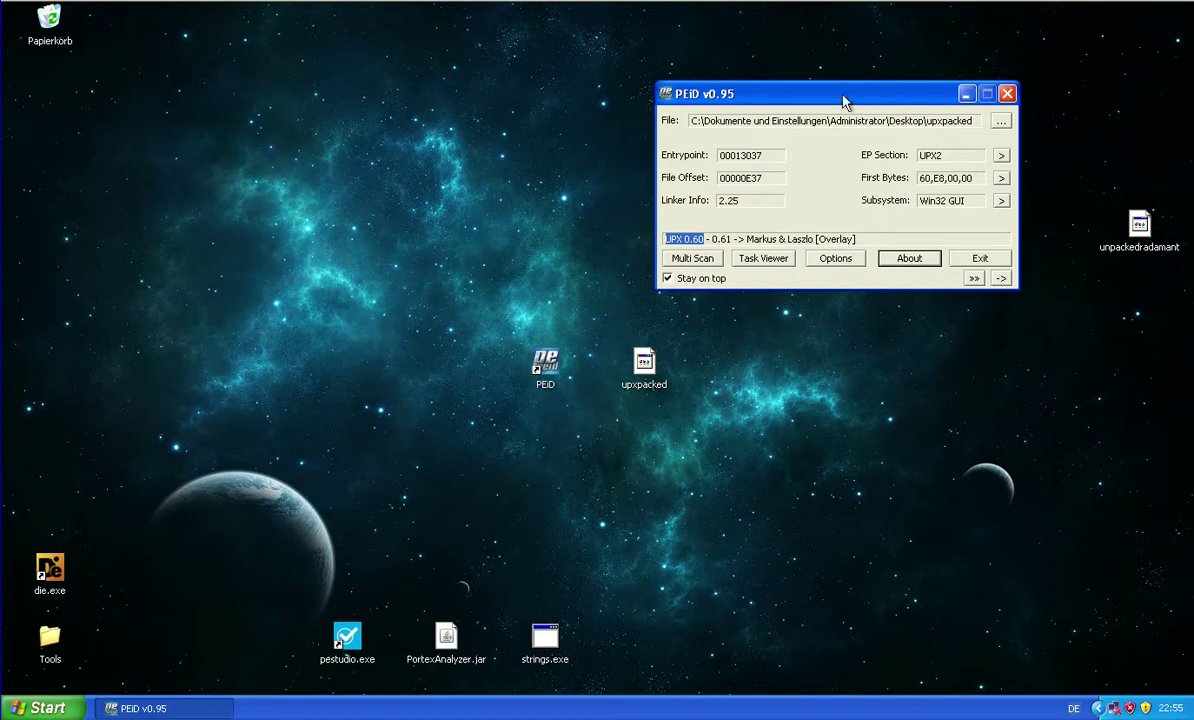
{"action": "left_click_drag", "start_coordinate": [845, 101], "coordinate": [761, 52]}
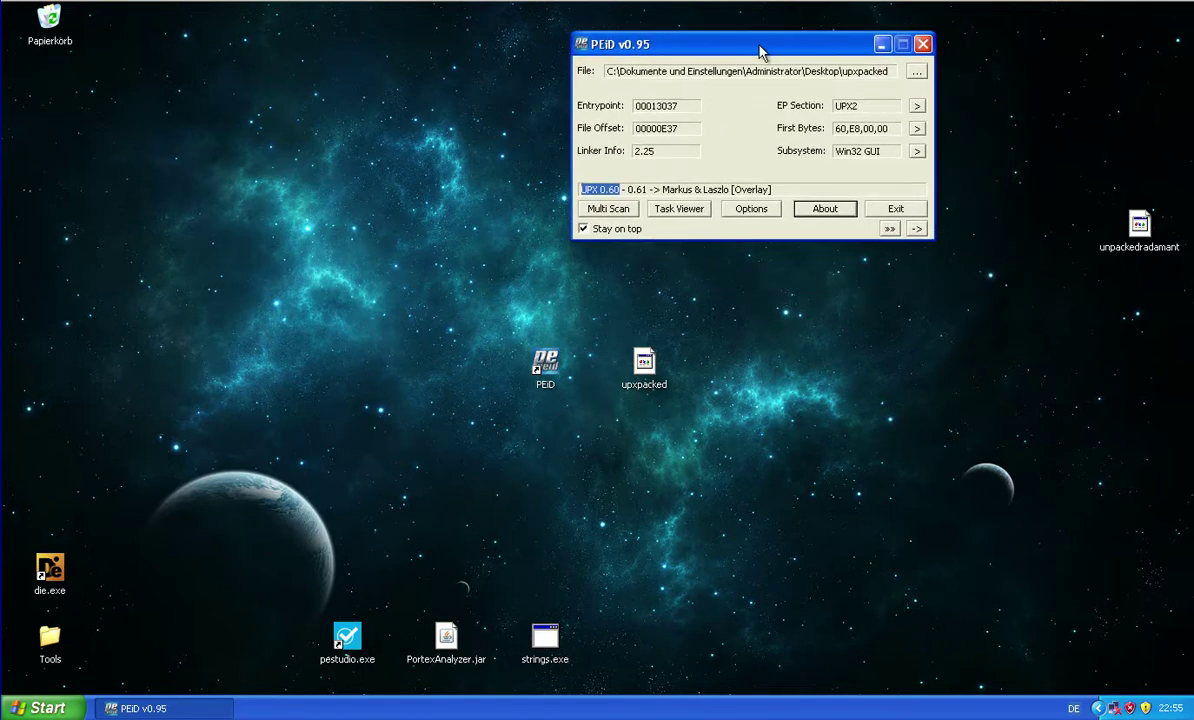
{"action": "left_click", "coordinate": [642, 372]}
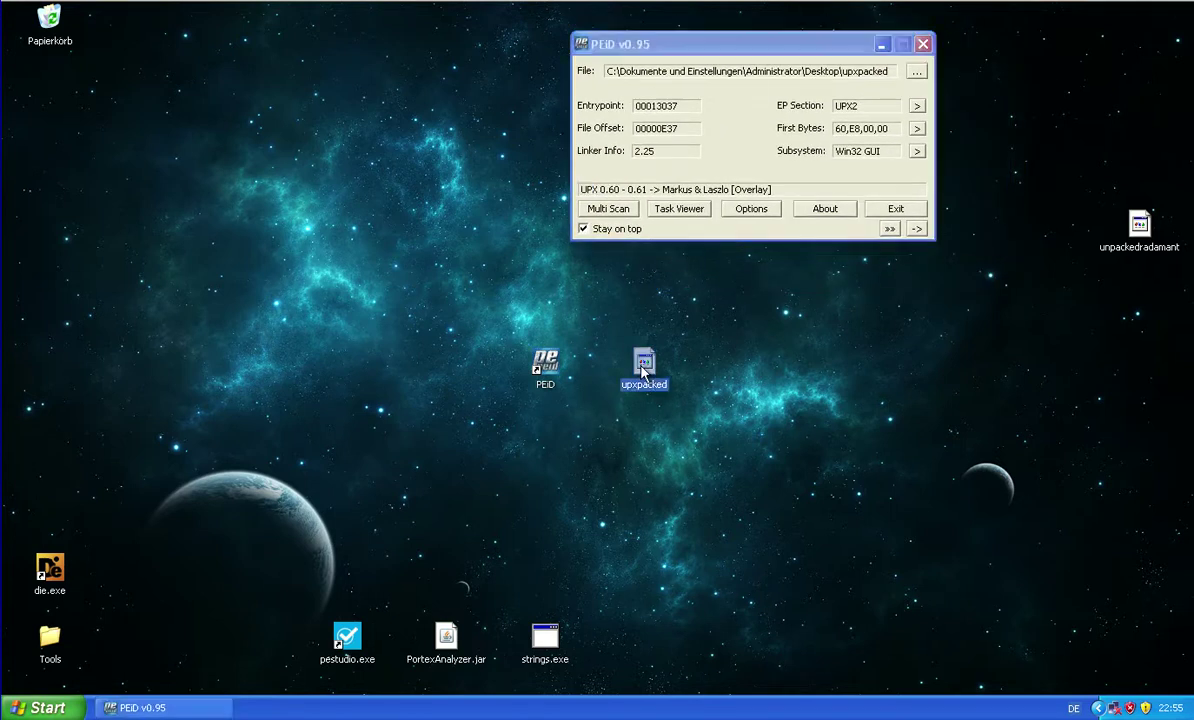
{"action": "left_click", "coordinate": [546, 366]}
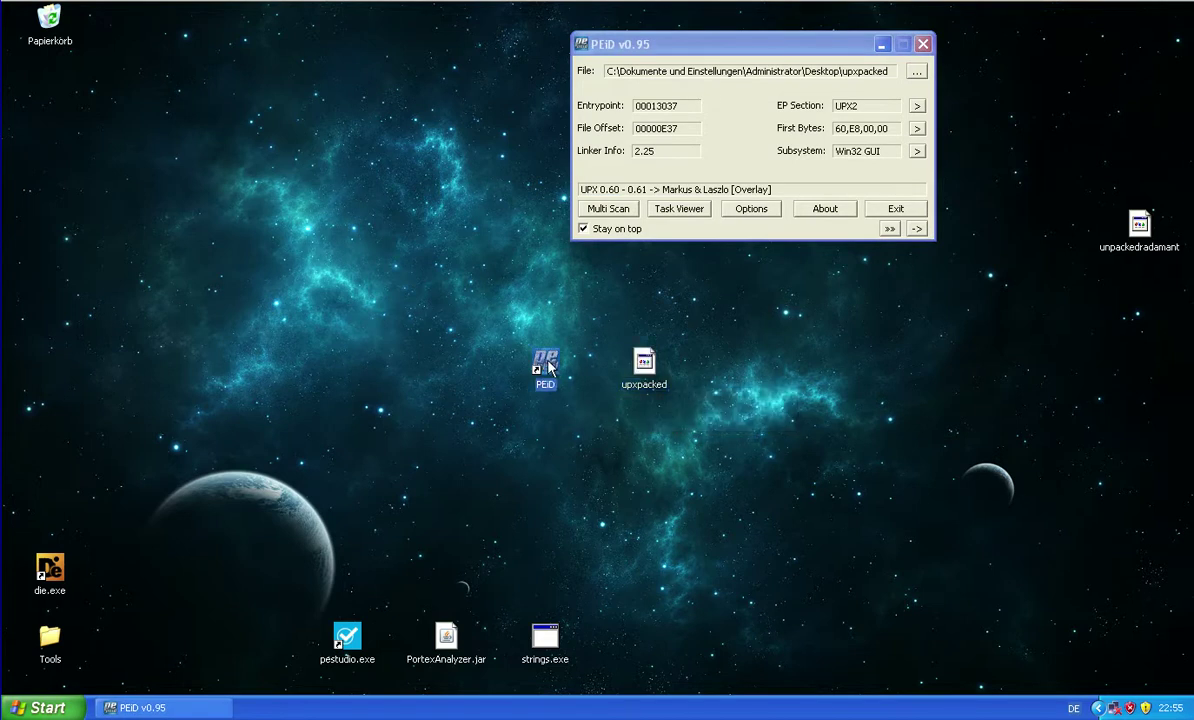
{"action": "left_click", "coordinate": [643, 362]}
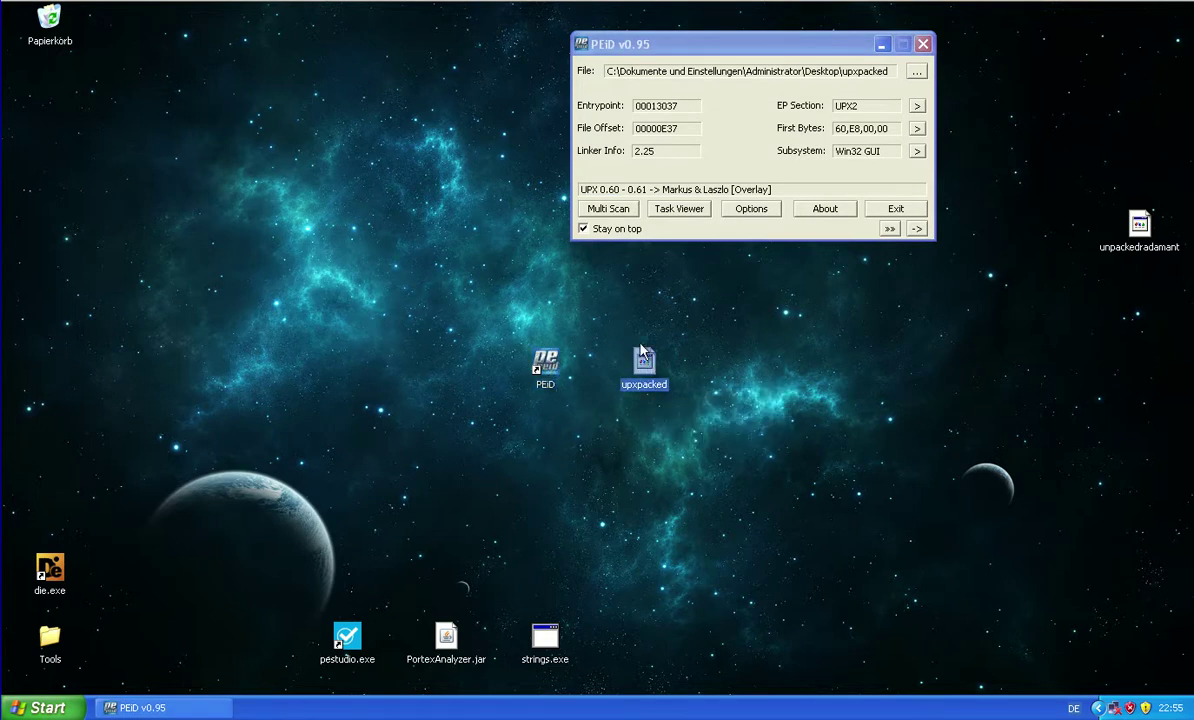
Close PEiD and return the upxpacked file and the PEiD shortcut to their original places on the desktop.
{"action": "left_click", "coordinate": [923, 44]}
{"action": "left_click_drag", "start_coordinate": [628, 370], "coordinate": [1136, 322]}
{"action": "left_click_drag", "start_coordinate": [545, 370], "coordinate": [120, 640]}
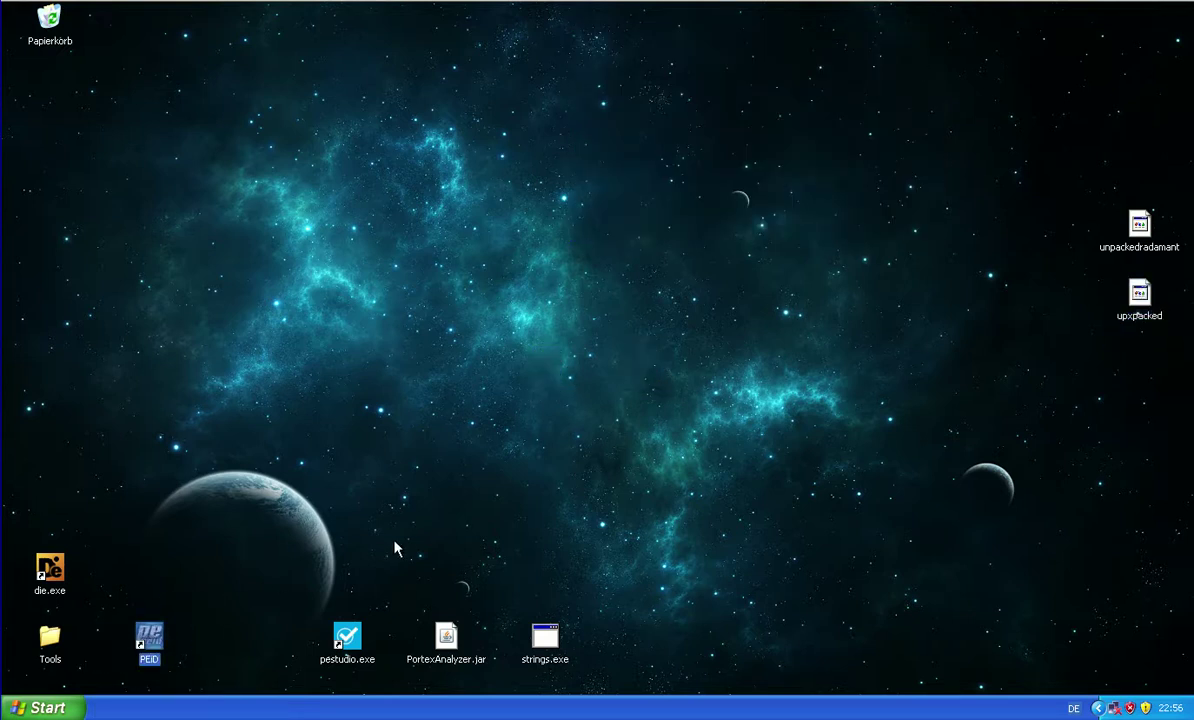
Arrange the two sample files side by side mid-desktop, with upxpacked directly before unpackedradamant.
{"action": "left_click_drag", "start_coordinate": [1140, 318], "coordinate": [744, 250]}
{"action": "left_click_drag", "start_coordinate": [1100, 222], "coordinate": [604, 222]}
{"action": "left_click", "coordinate": [733, 357]}
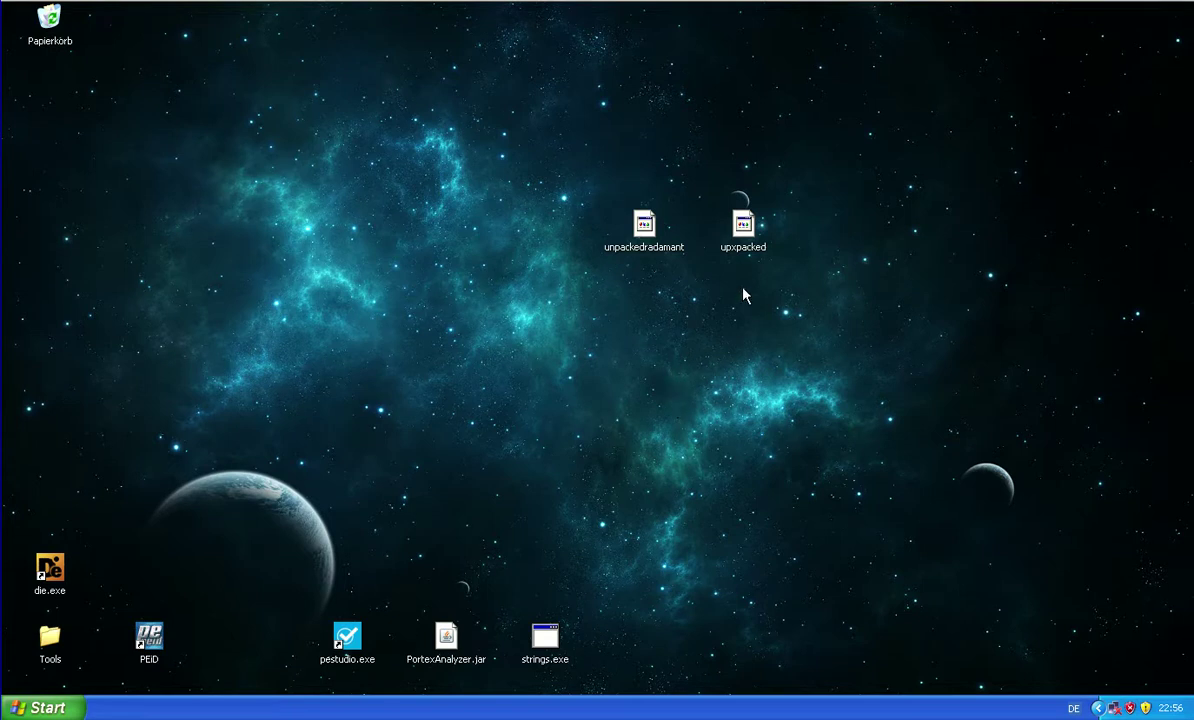
{"action": "left_click_drag", "start_coordinate": [745, 232], "coordinate": [549, 234]}
{"action": "left_click", "coordinate": [614, 334]}
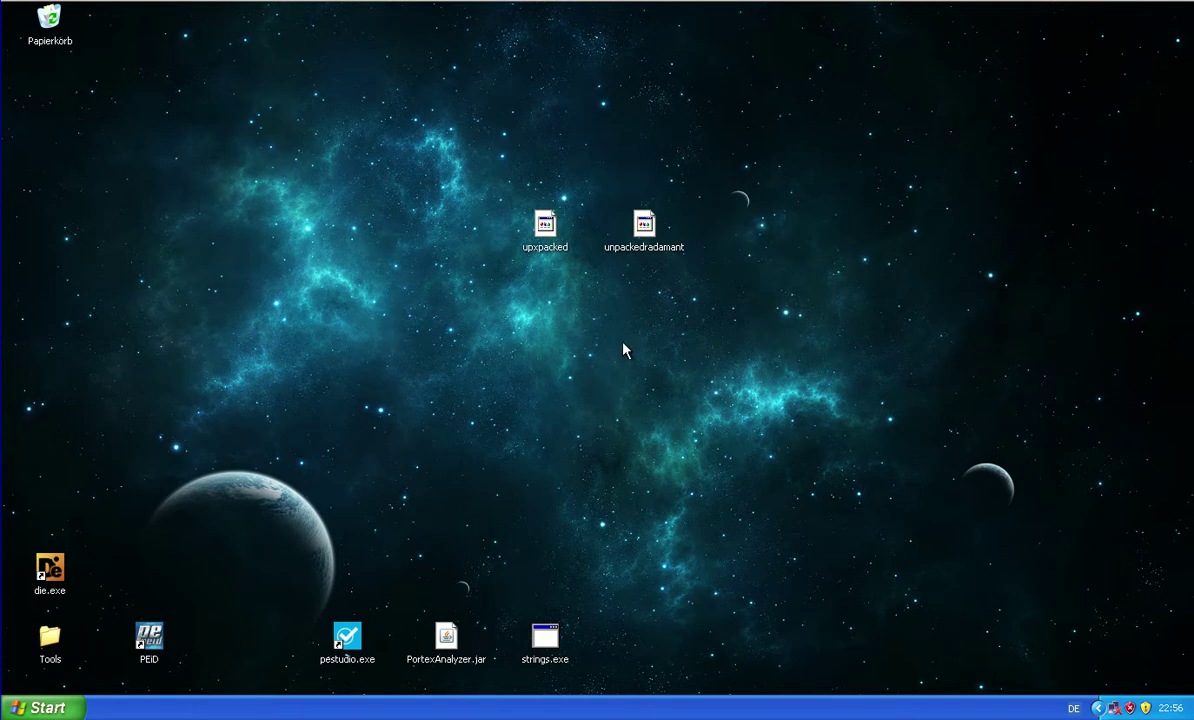
{"action": "left_click", "coordinate": [646, 231]}
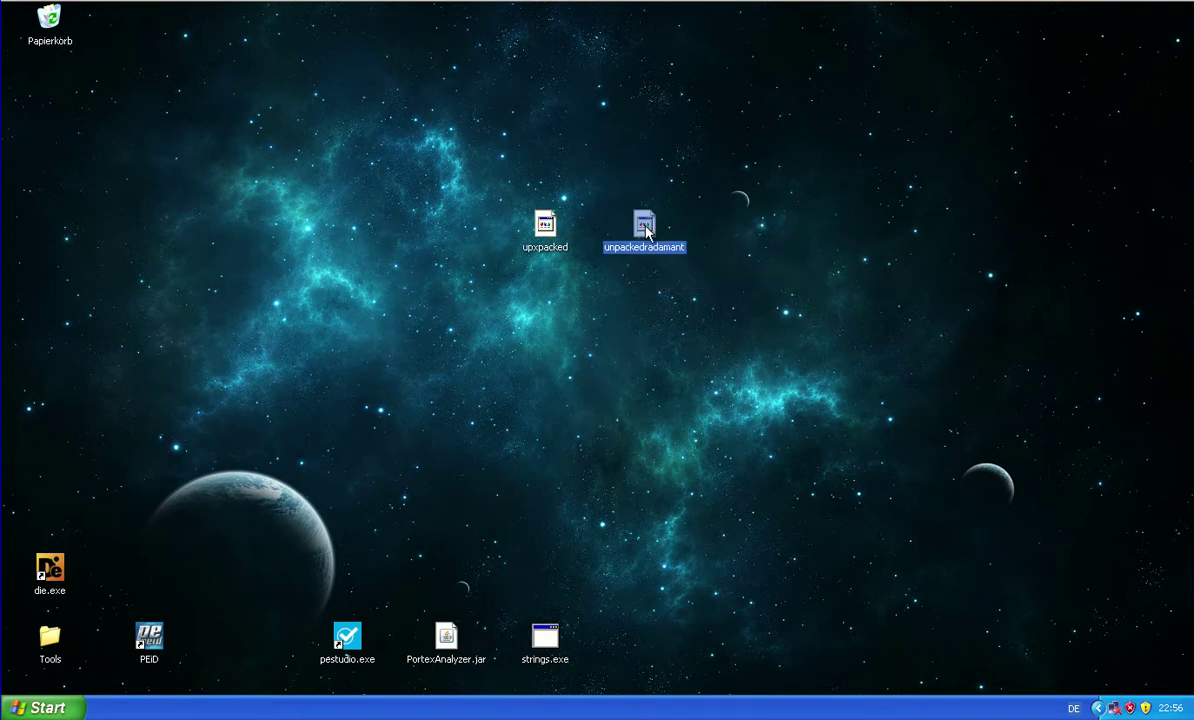
Open upxpacked in pestudio and inspect the names of its sections.
{"action": "left_click_drag", "start_coordinate": [545, 226], "coordinate": [358, 641]}
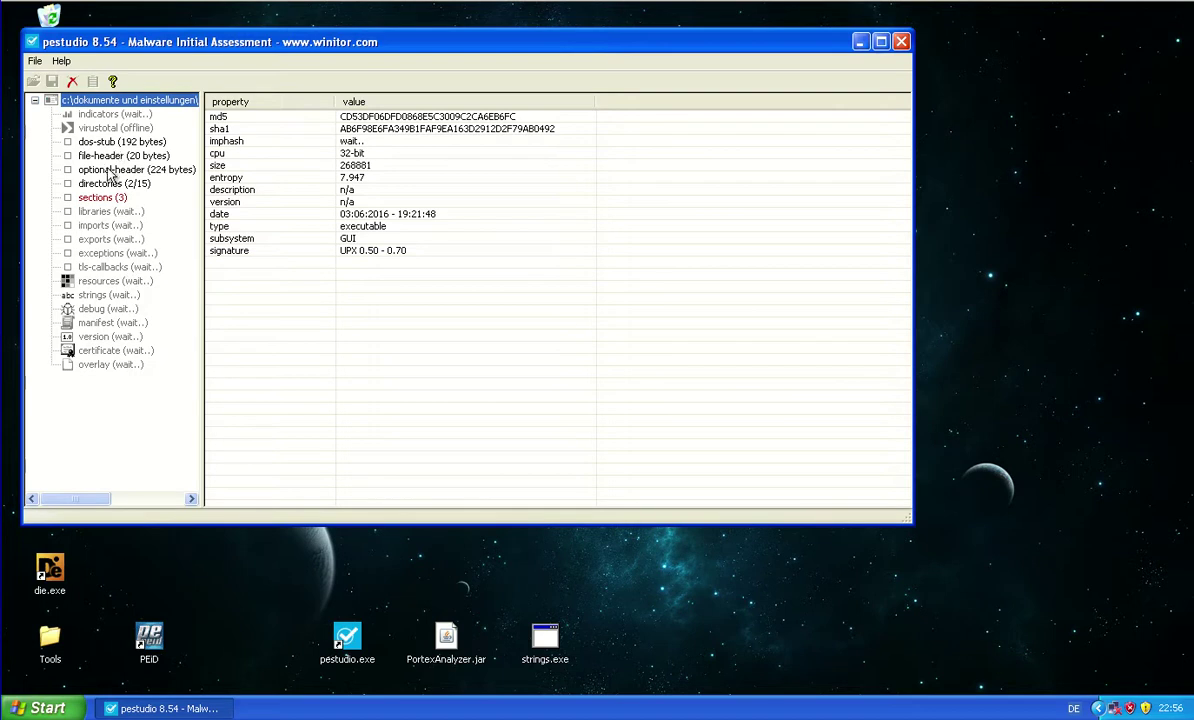
{"action": "left_click", "coordinate": [110, 201]}
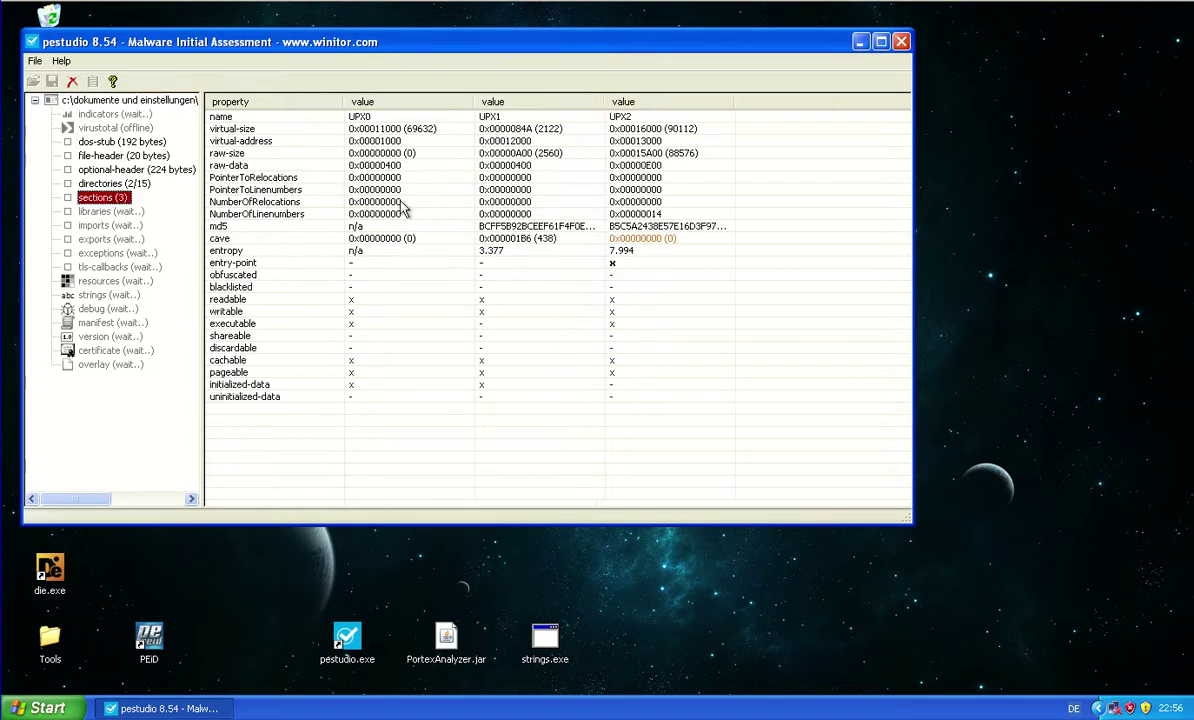
{"action": "left_click", "coordinate": [385, 121]}
{"action": "left_click", "coordinate": [385, 121]}
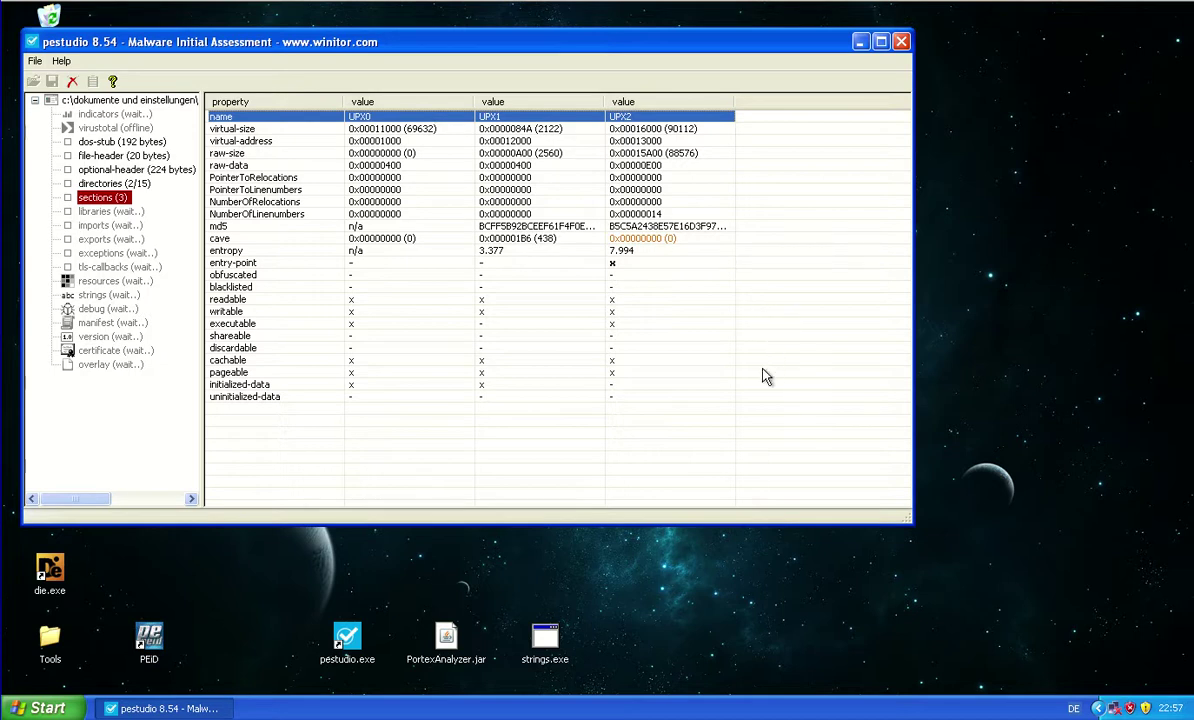
Compare the raw size of the UPX0 section with its virtual size.
{"action": "left_click_drag", "start_coordinate": [615, 48], "coordinate": [788, 88]}
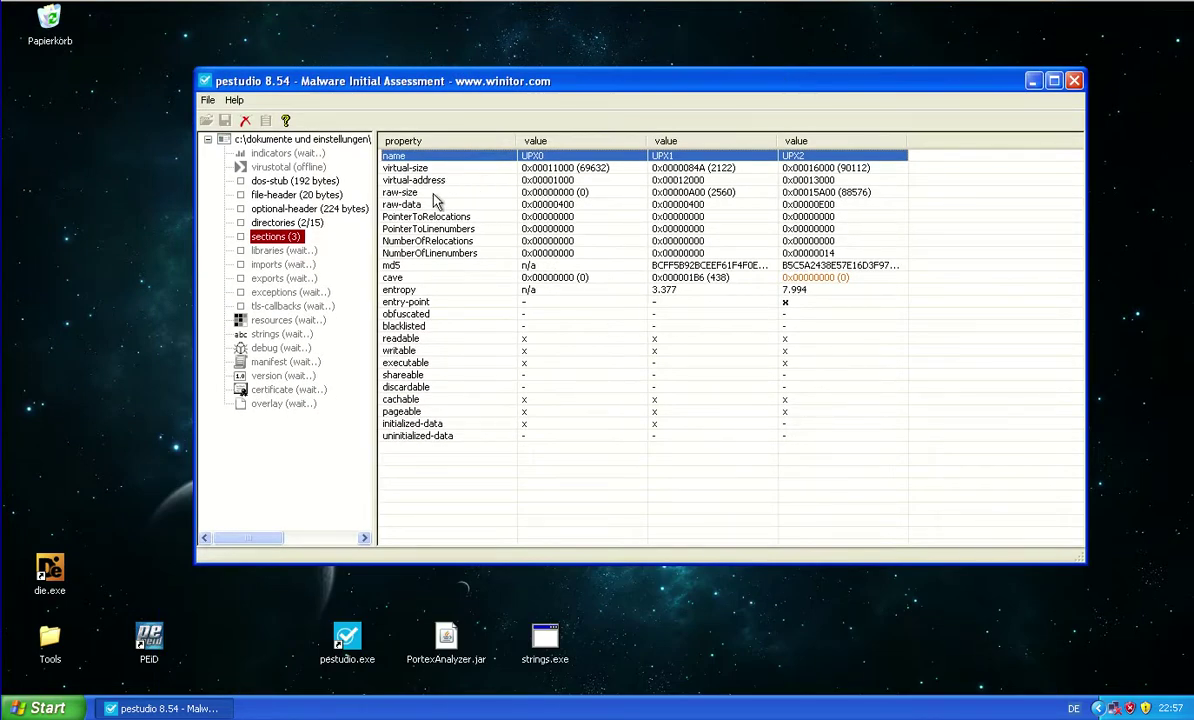
{"action": "left_click", "coordinate": [559, 194]}
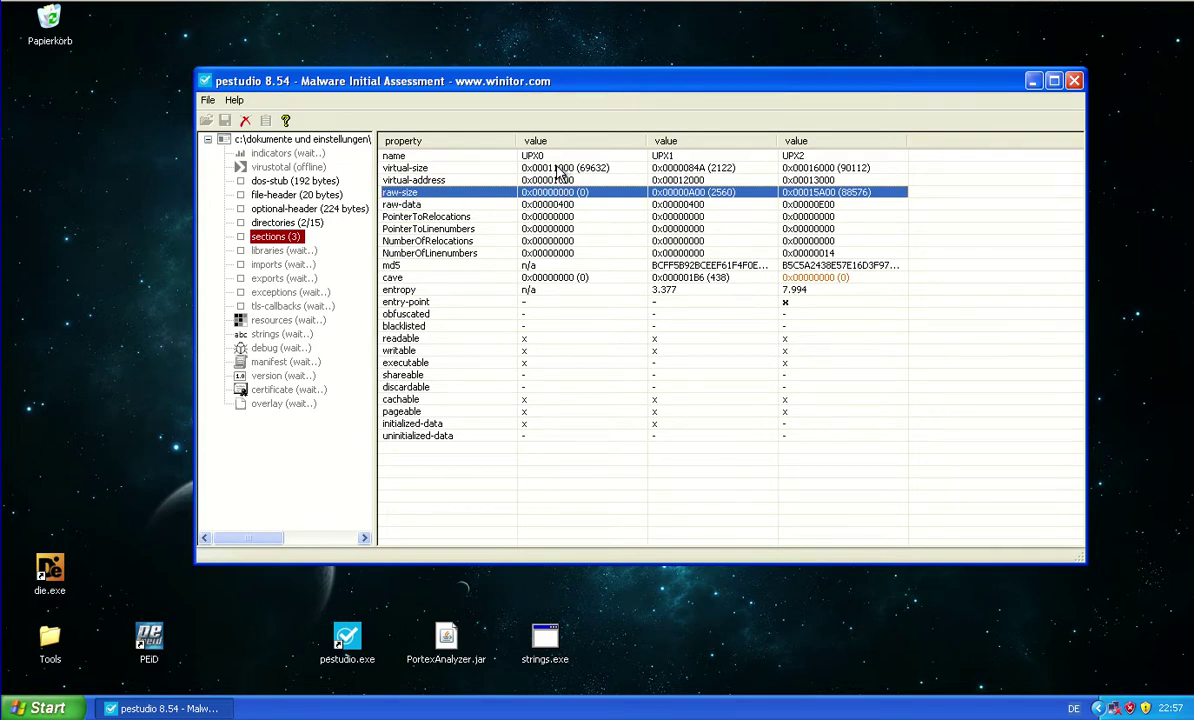
{"action": "left_click", "coordinate": [515, 168]}
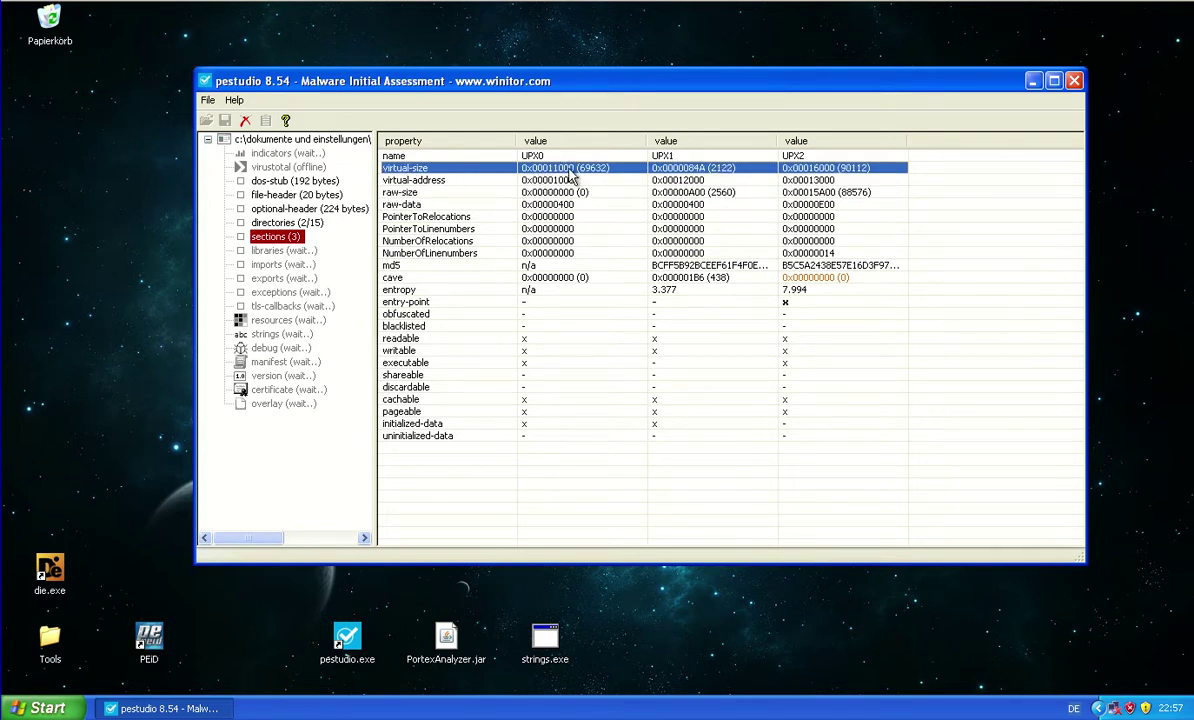
{"action": "left_click", "coordinate": [538, 192]}
{"action": "left_click", "coordinate": [566, 171]}
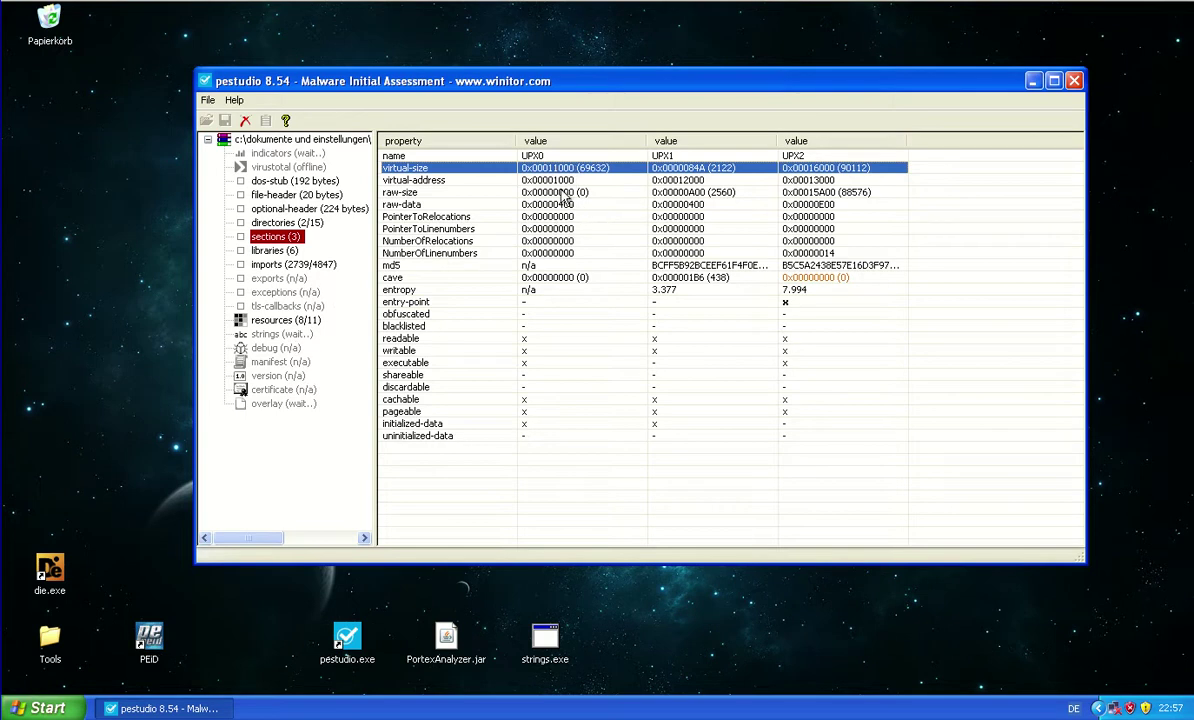
{"action": "left_click", "coordinate": [572, 193]}
{"action": "left_click", "coordinate": [575, 169]}
{"action": "left_click", "coordinate": [575, 194]}
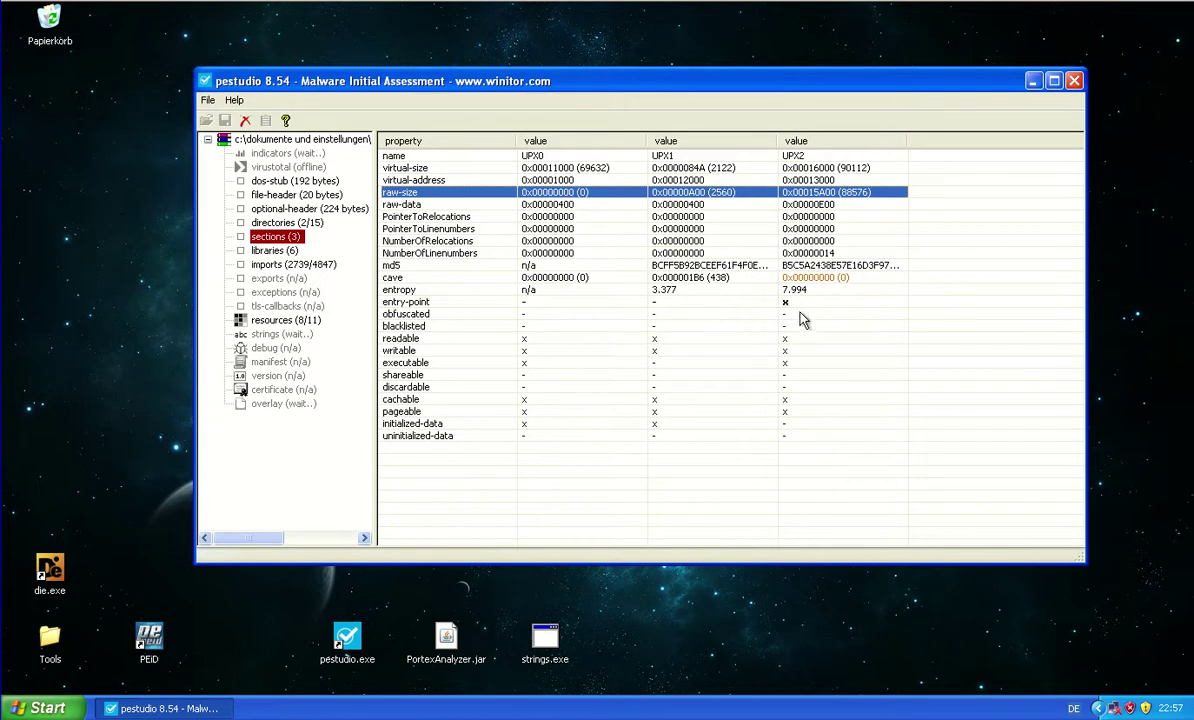
Examine the writable and executable flags of the UPX2 section, along with its entropy.
{"action": "left_click", "coordinate": [792, 364]}
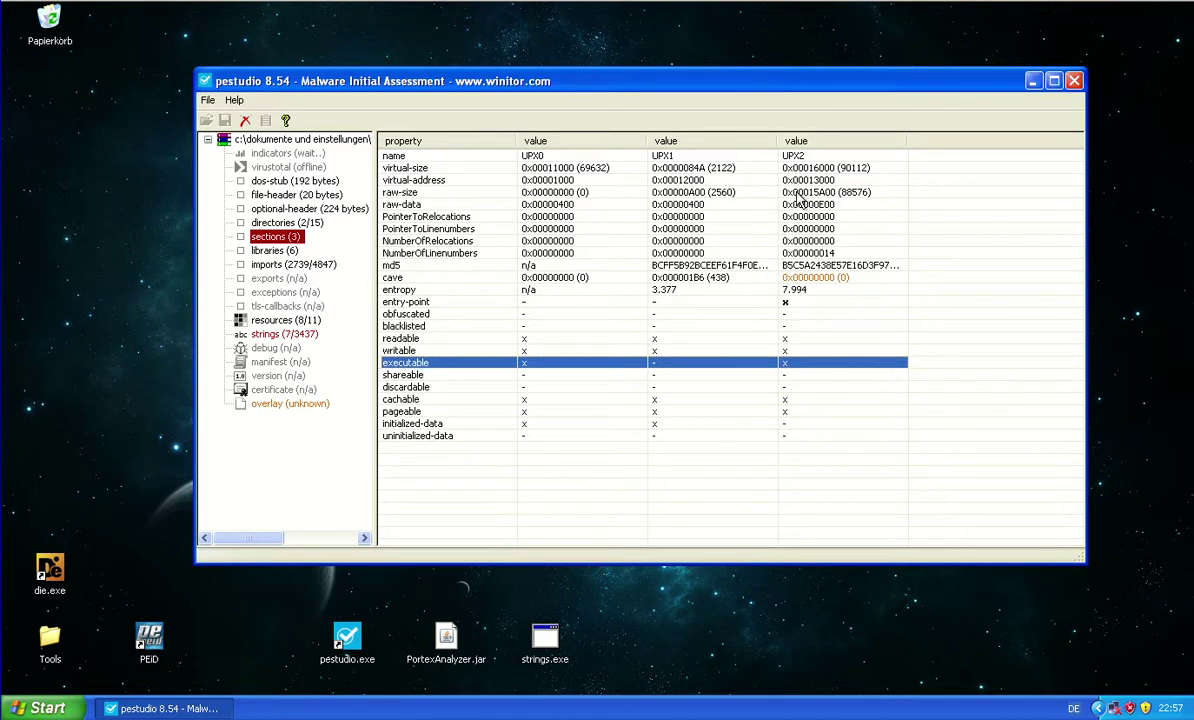
{"action": "left_click", "coordinate": [800, 353]}
{"action": "left_click", "coordinate": [800, 366]}
{"action": "key", "text": "Up"}
{"action": "key", "text": "Up"}
{"action": "key", "text": "Down"}
{"action": "key", "text": "Down"}
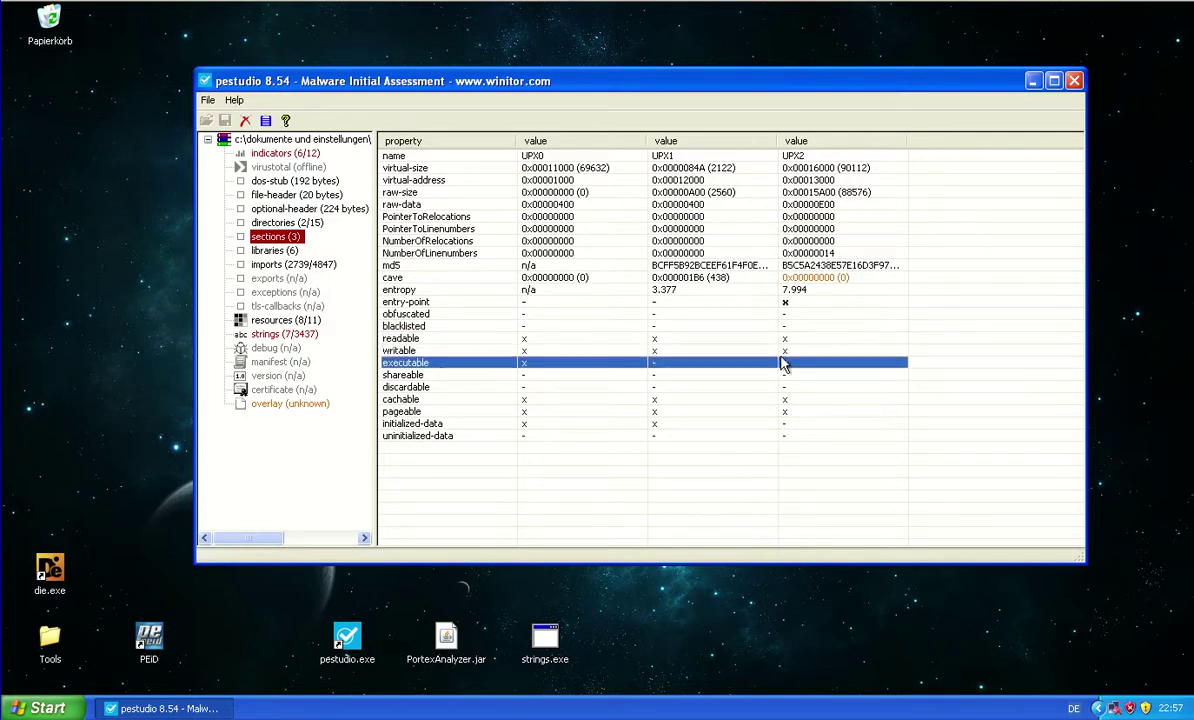
{"action": "key", "text": "Up"}
{"action": "key", "text": "Up"}
{"action": "key", "text": "Down"}
{"action": "key", "text": "Down"}
{"action": "left_click", "coordinate": [786, 291]}
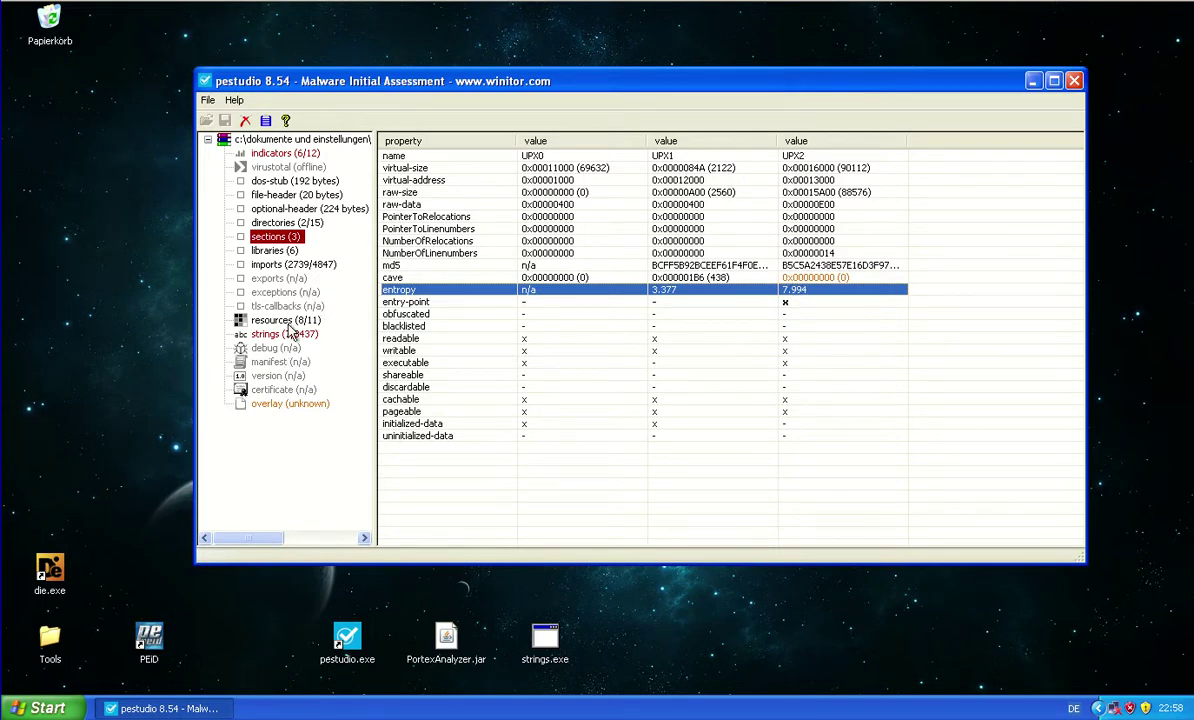
Inspect the imported symbols of upxpacked.
{"action": "left_click", "coordinate": [278, 264]}
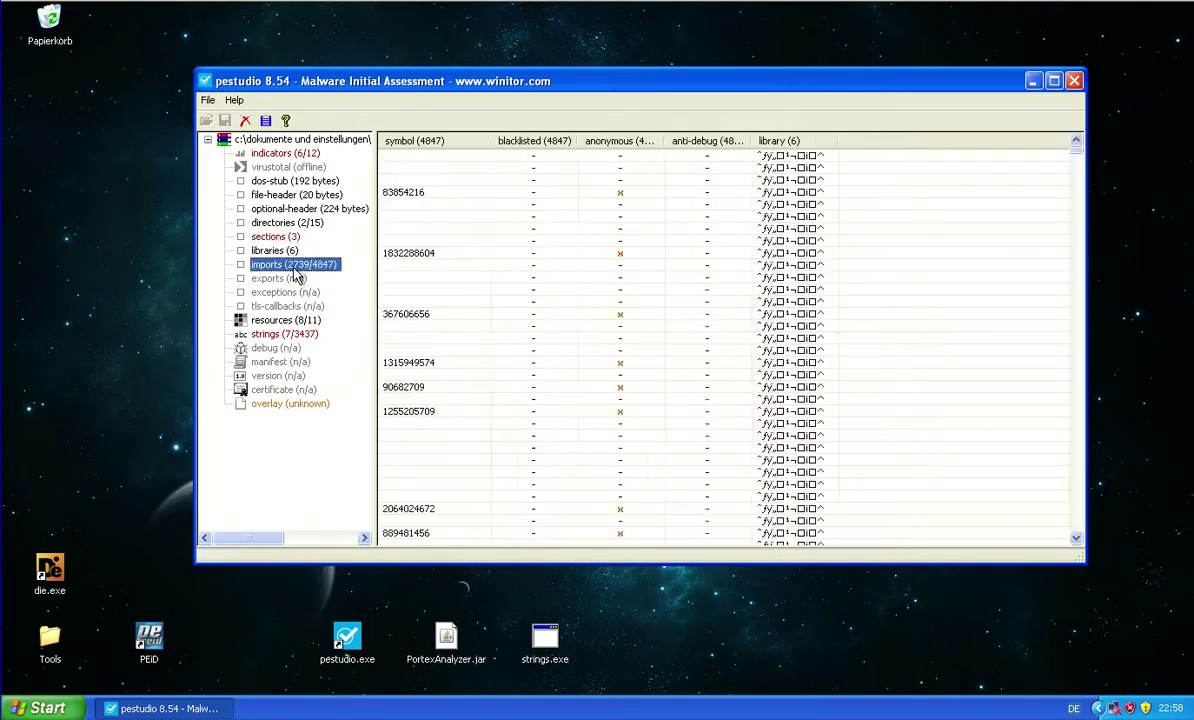
{"action": "left_click", "coordinate": [468, 172]}
{"action": "left_click", "coordinate": [405, 265]}
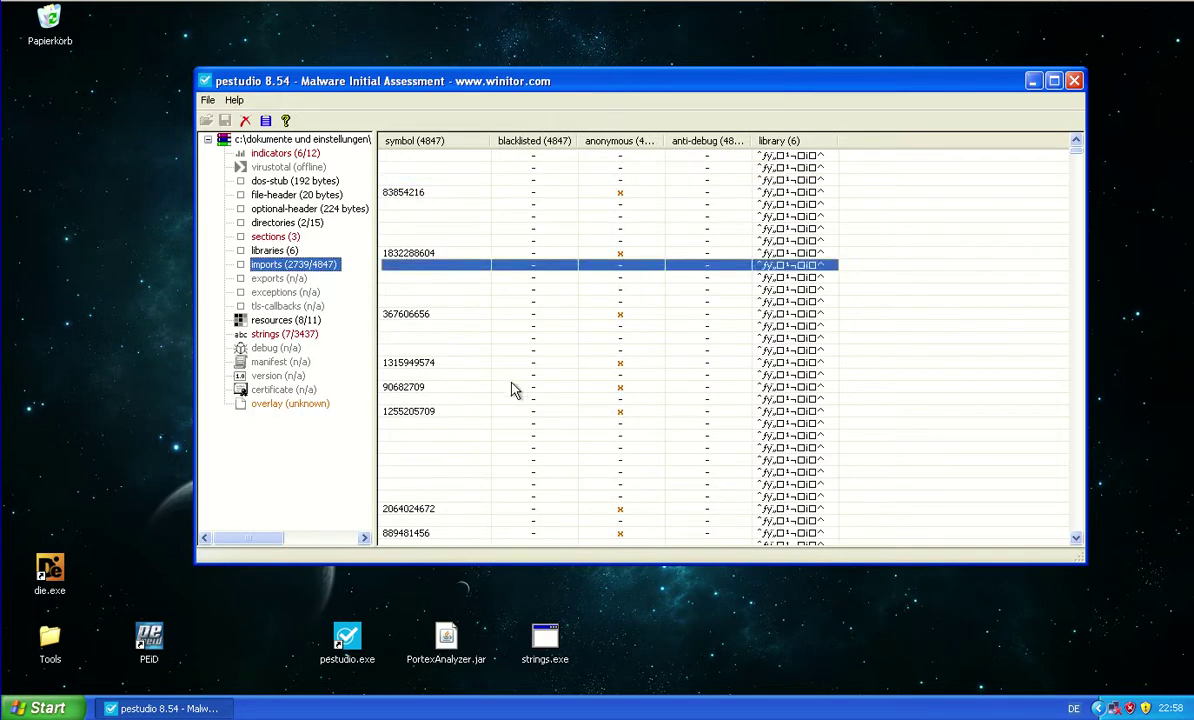
Browse the strings extracted from upxpacked and return to the start of the list.
{"action": "left_click", "coordinate": [300, 337]}
{"action": "left_click", "coordinate": [694, 390]}
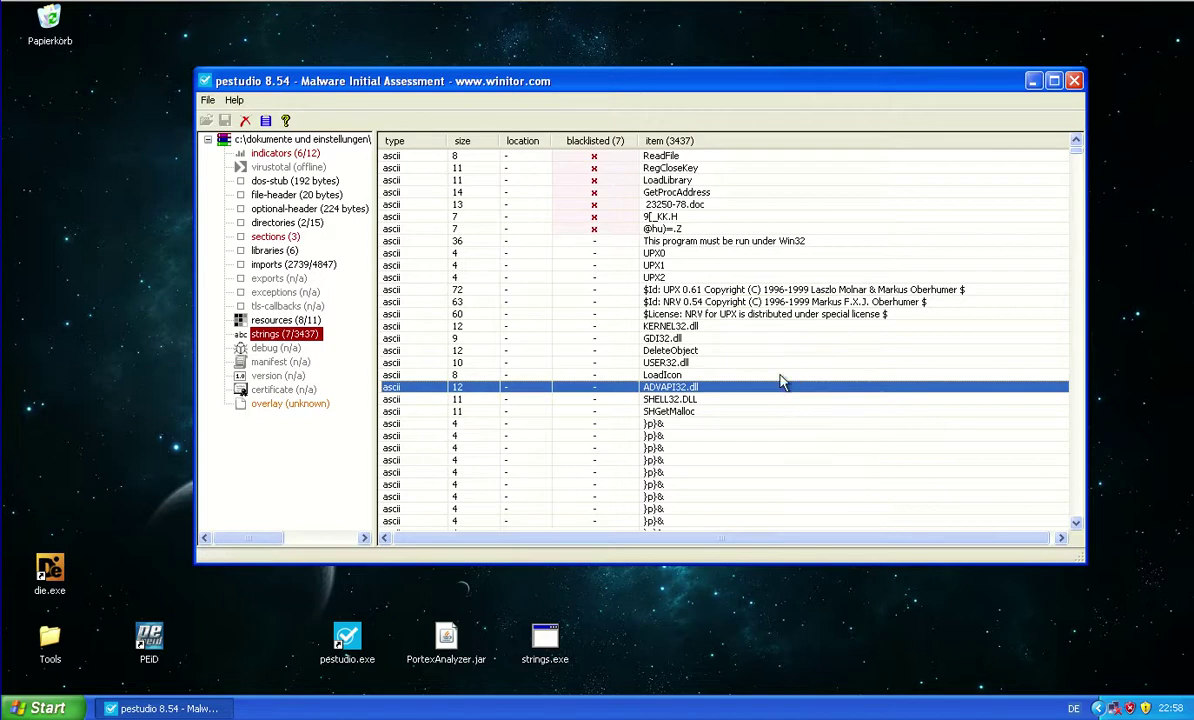
{"action": "scroll", "coordinate": [784, 375], "scroll_direction": "down", "scroll_amount": 8}
{"action": "scroll", "coordinate": [797, 439], "scroll_direction": "down", "scroll_amount": 10}
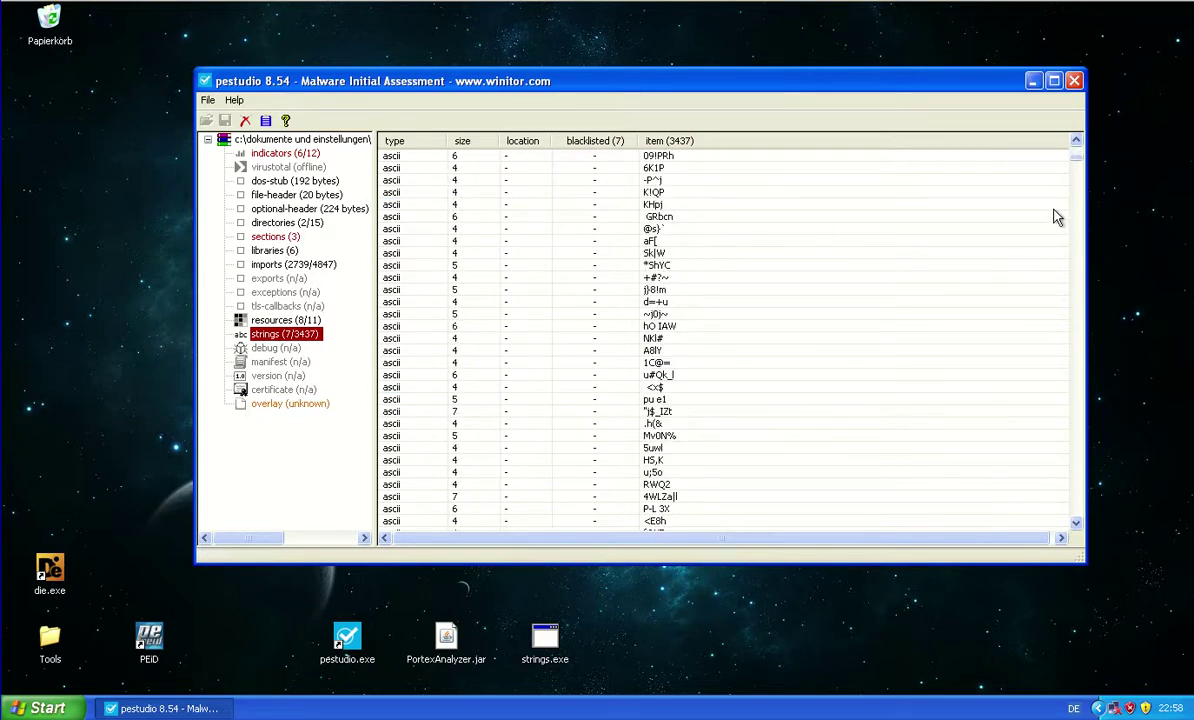
{"action": "left_click_drag", "start_coordinate": [1072, 167], "coordinate": [1103, 158]}
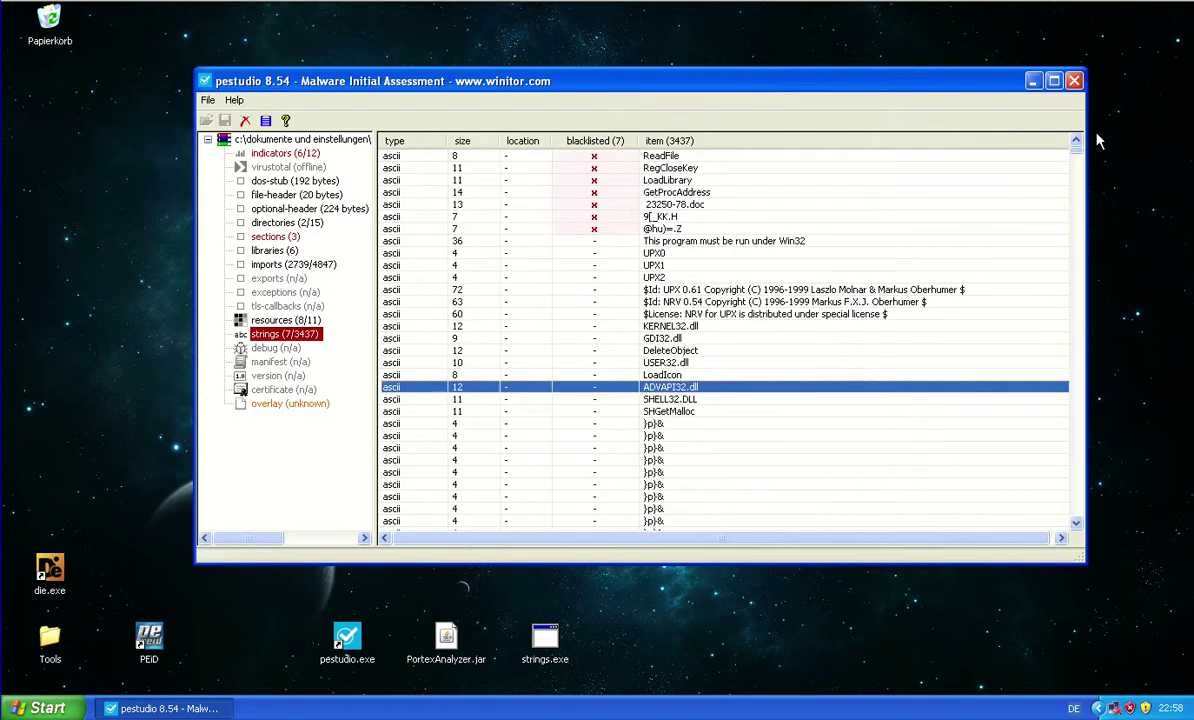
Examine the blacklisted API function names in the strings, along with the DLL and function names such as ADVAPI32.dll and DeleteObject.
{"action": "left_click", "coordinate": [614, 180]}
{"action": "left_click", "coordinate": [667, 168]}
{"action": "left_click", "coordinate": [668, 156]}
{"action": "left_click", "coordinate": [669, 169]}
{"action": "left_click", "coordinate": [670, 181]}
{"action": "left_click", "coordinate": [673, 193]}
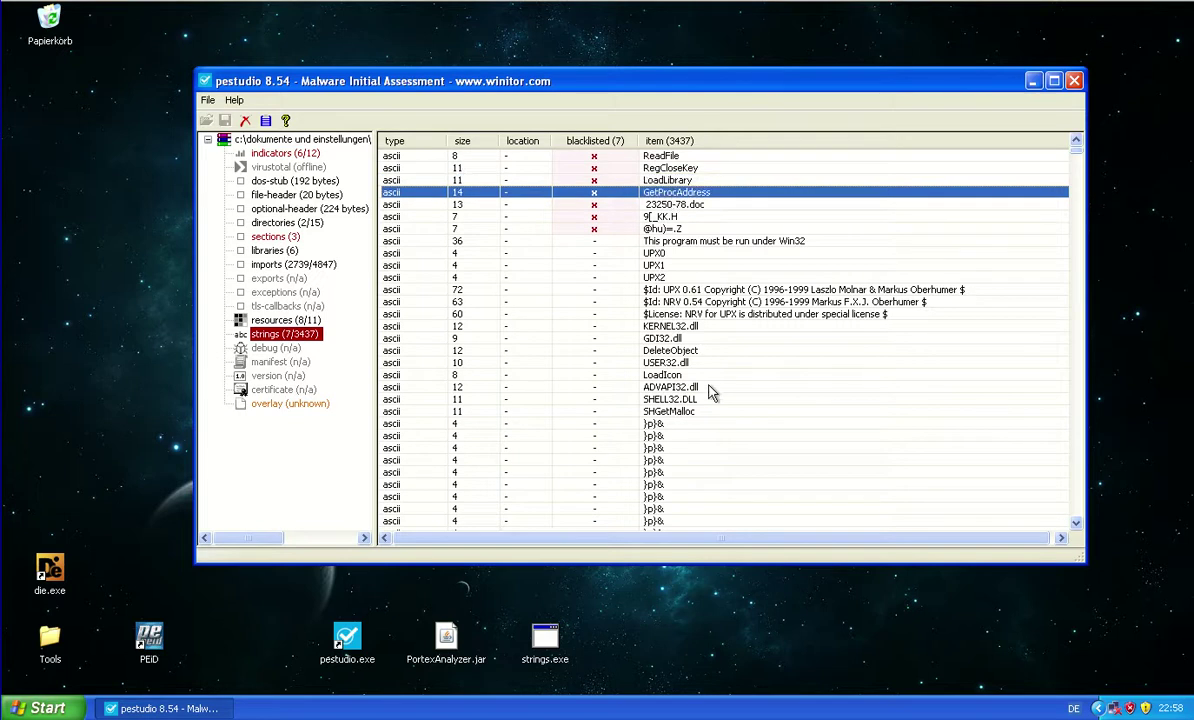
{"action": "left_click", "coordinate": [710, 387]}
{"action": "left_click", "coordinate": [695, 375]}
{"action": "left_click", "coordinate": [687, 363]}
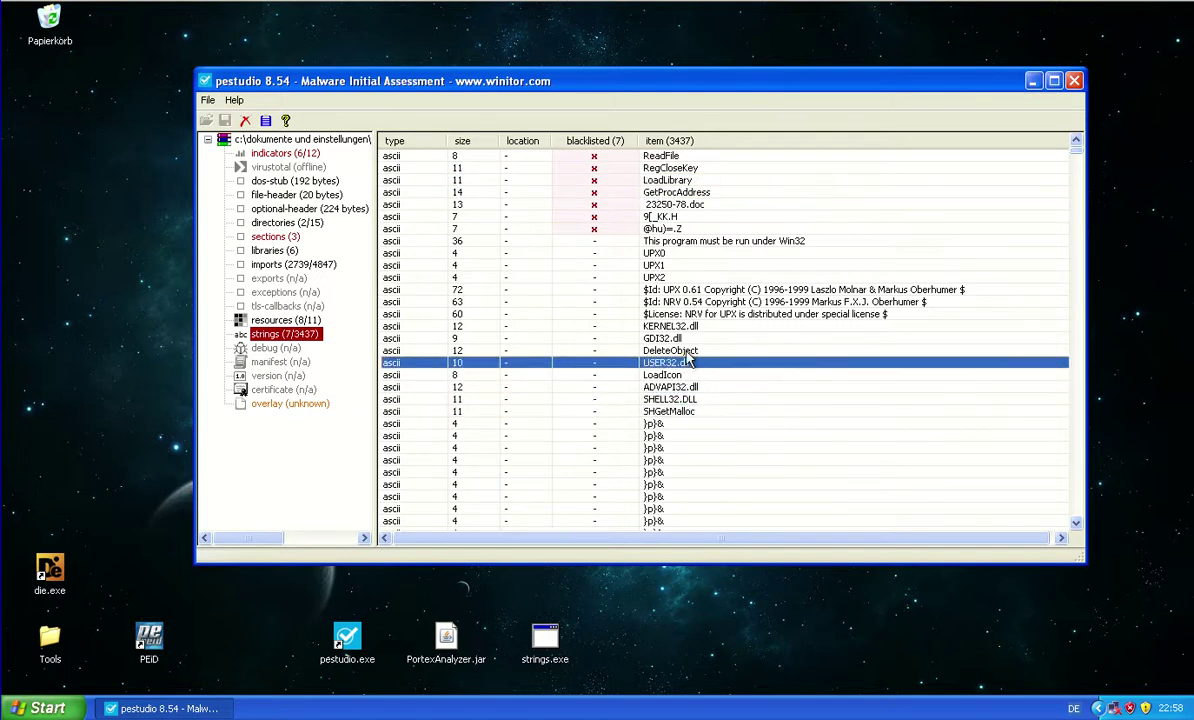
{"action": "left_click", "coordinate": [650, 338]}
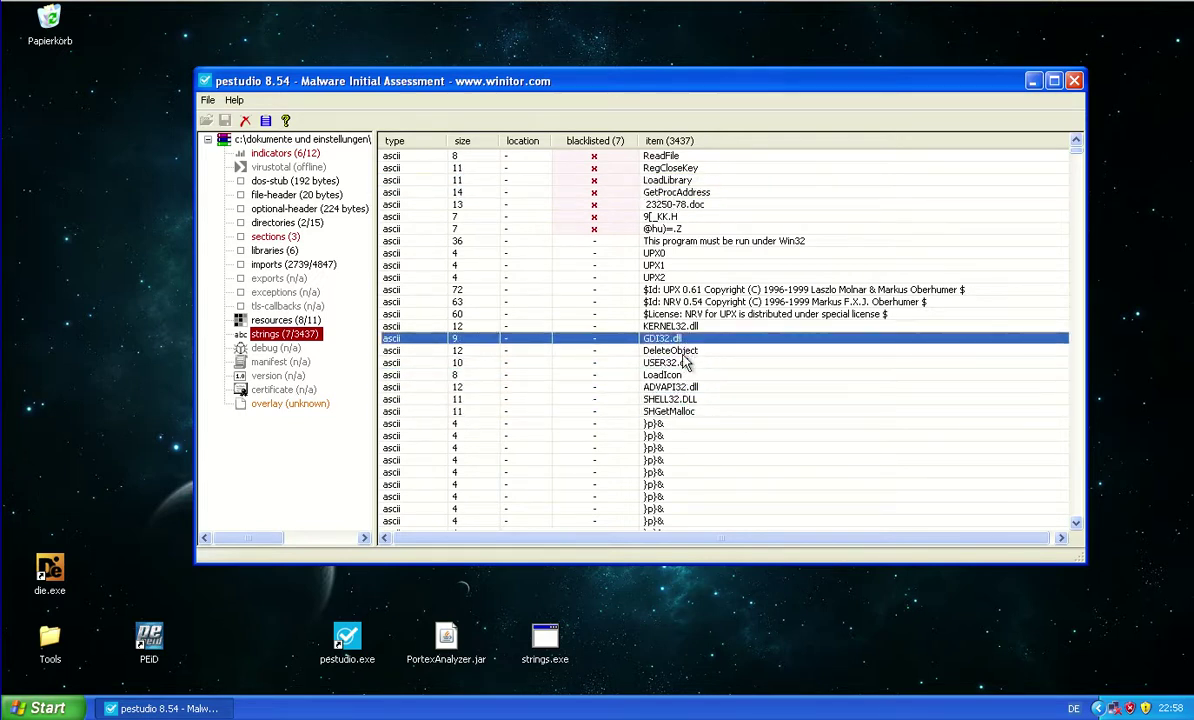
{"action": "left_click", "coordinate": [702, 352]}
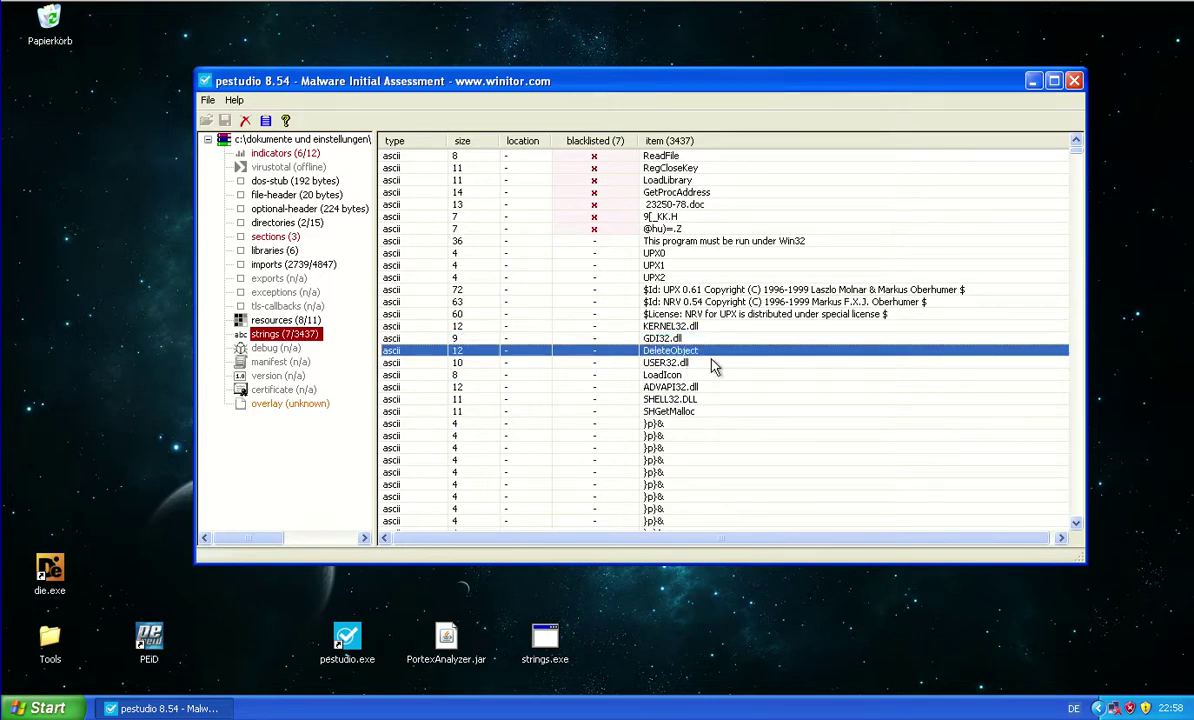
Examine the section name strings UPX0, UPX1 and UPX2 and the DOS stub message in upxpacked.
{"action": "left_click", "coordinate": [630, 265]}
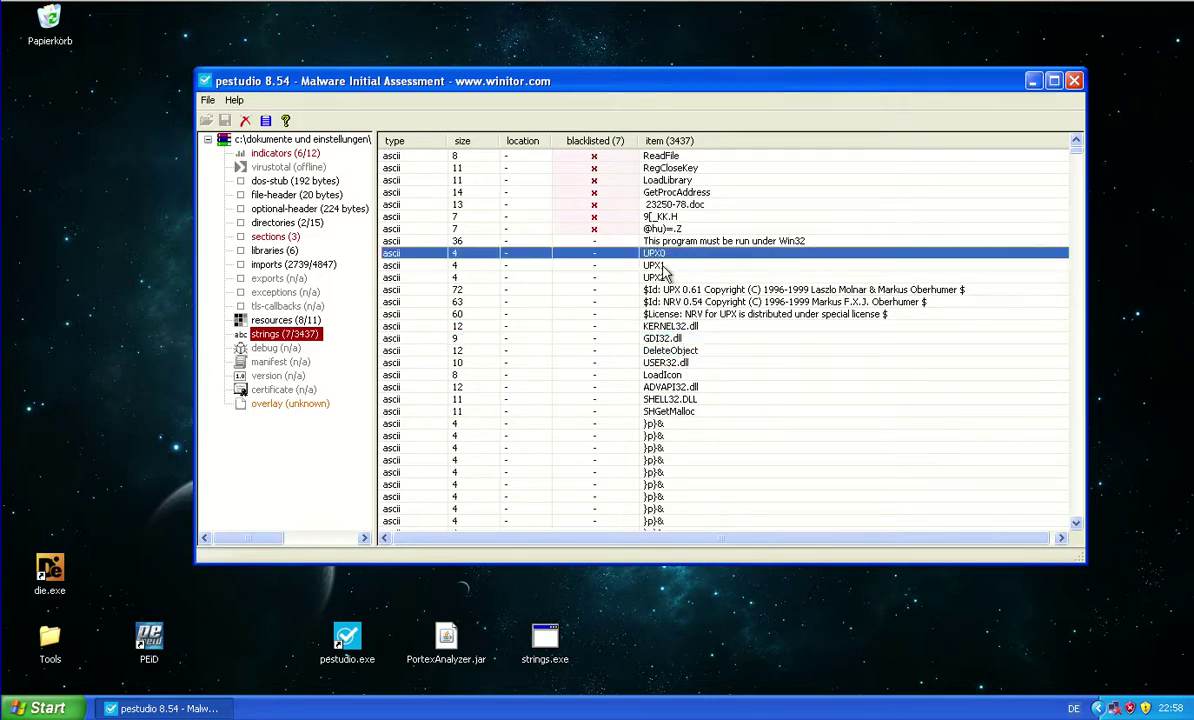
{"action": "left_click", "coordinate": [667, 279]}
{"action": "left_click", "coordinate": [666, 267]}
{"action": "left_click", "coordinate": [667, 256]}
{"action": "left_click", "coordinate": [684, 244]}
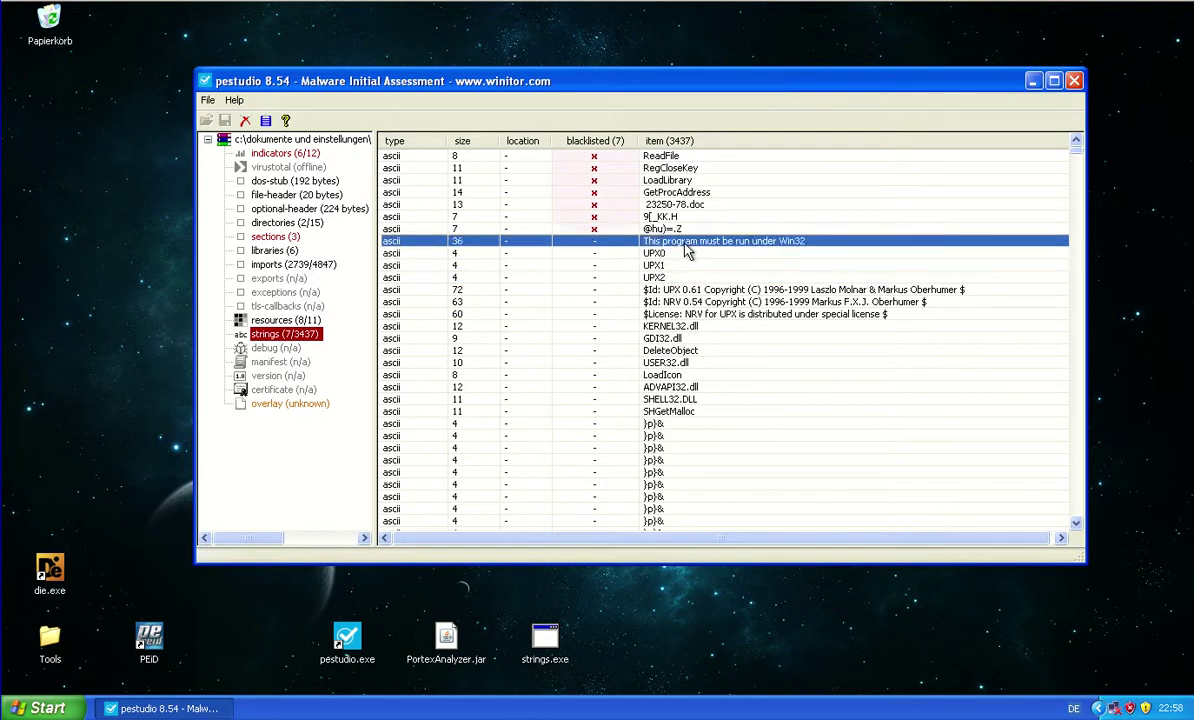
Examine the UPX and NRV copyright and license strings and the short strings further down, returning to the start of the list.
{"action": "left_click", "coordinate": [844, 291]}
{"action": "left_click", "coordinate": [842, 302]}
{"action": "left_click", "coordinate": [840, 314]}
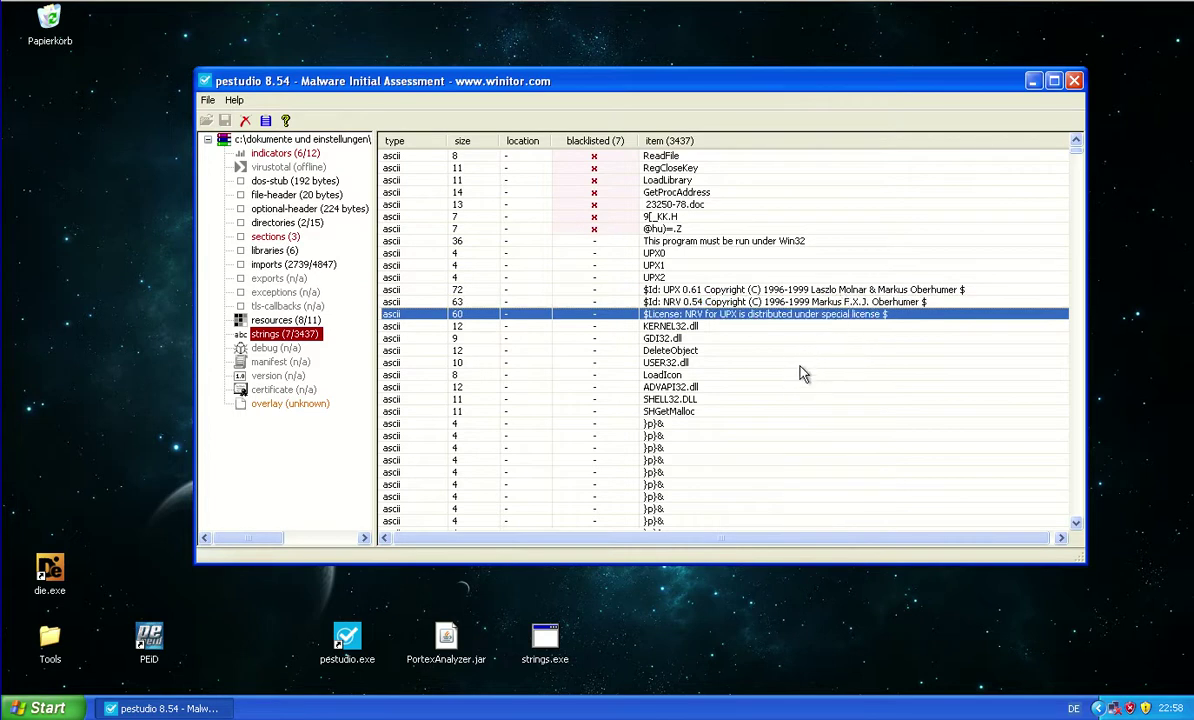
{"action": "scroll", "coordinate": [678, 478], "scroll_direction": "down", "scroll_amount": 15}
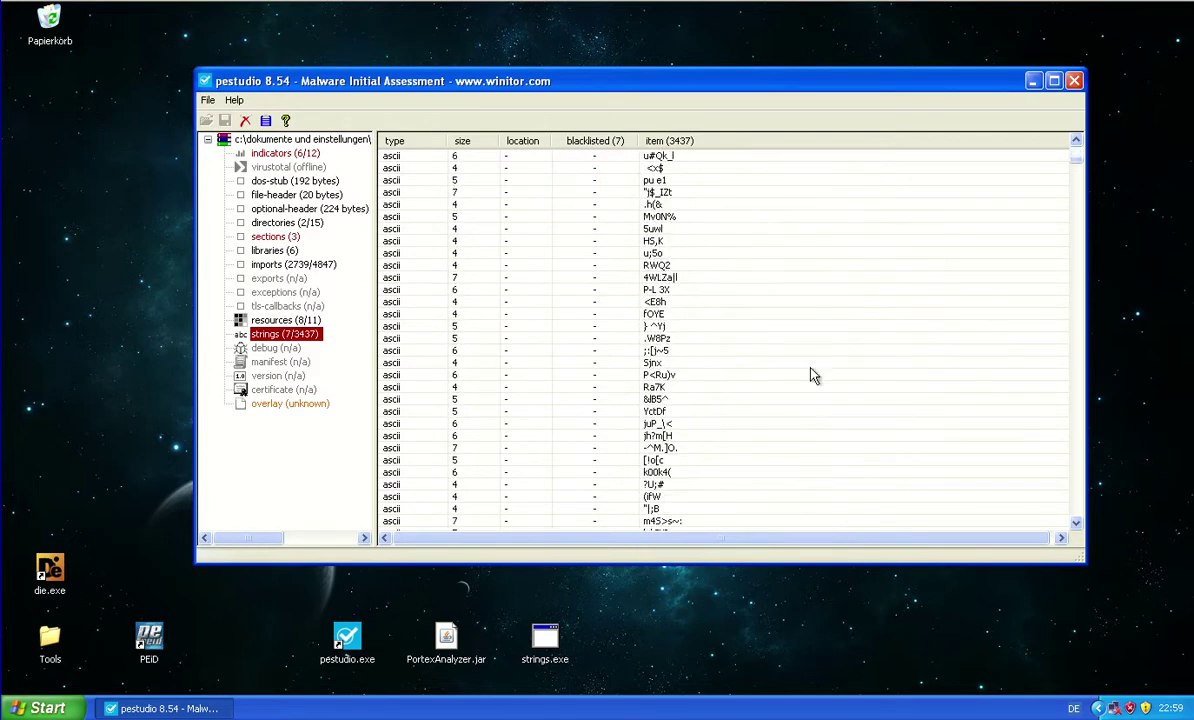
{"action": "left_click_drag", "start_coordinate": [1076, 155], "coordinate": [1036, 148]}
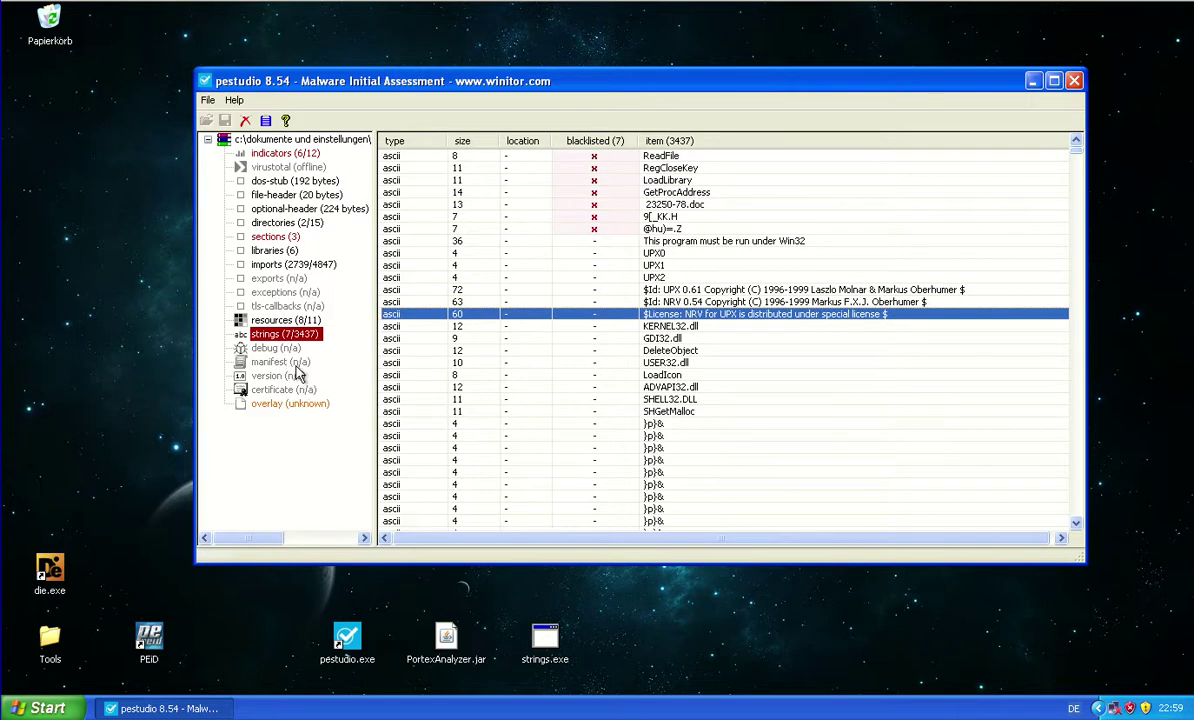
Review the resources, libraries and imports of upxpacked and close pestudio.
{"action": "left_click", "coordinate": [278, 320]}
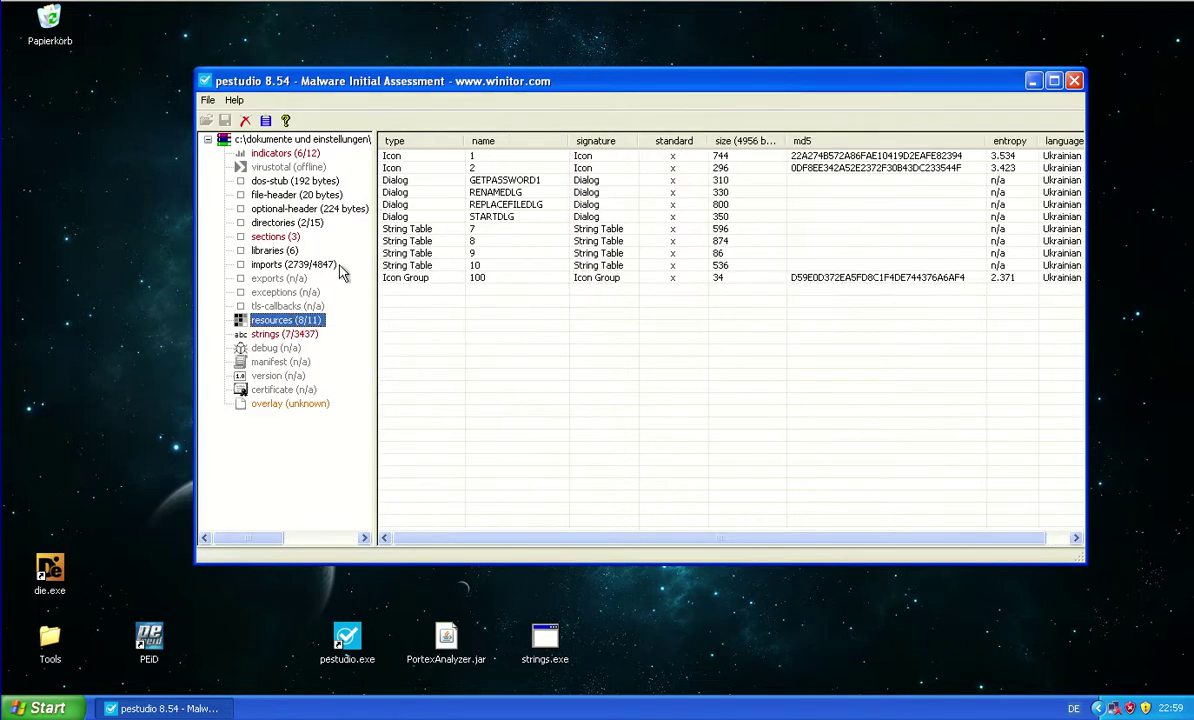
{"action": "left_click", "coordinate": [288, 265]}
{"action": "left_click", "coordinate": [286, 251]}
{"action": "left_click", "coordinate": [292, 264]}
{"action": "left_click", "coordinate": [1076, 80]}
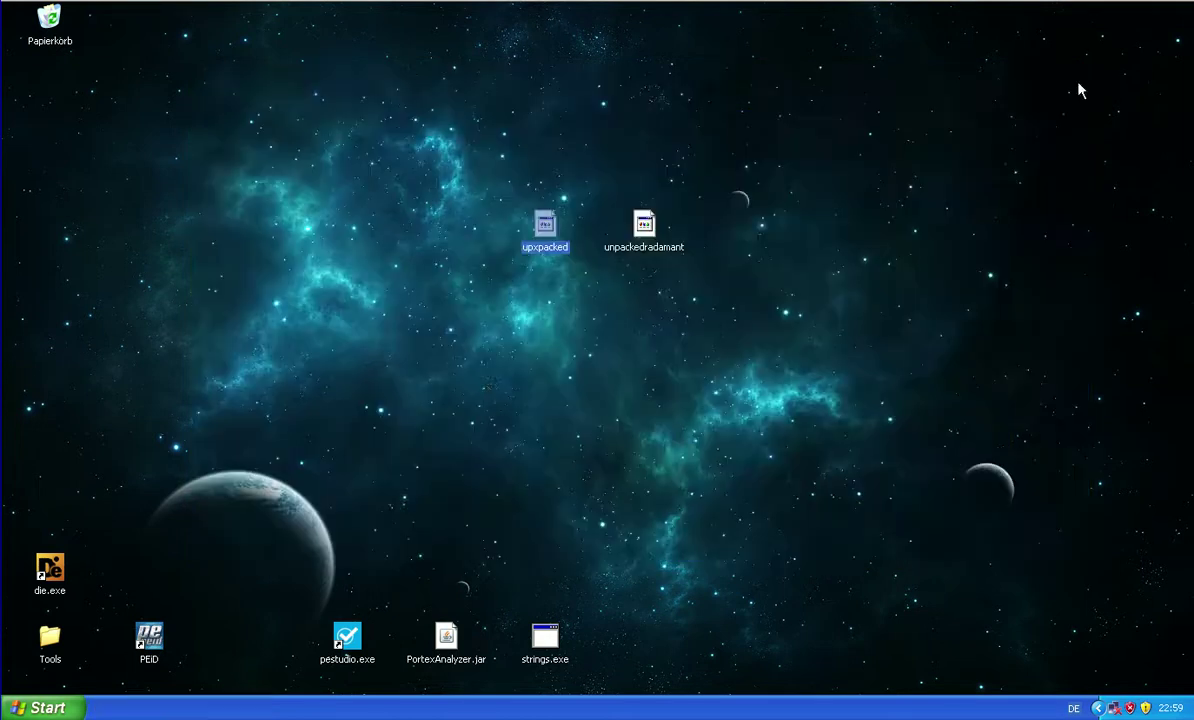
Open a command prompt and change to the Desktop directory.
{"action": "left_click", "coordinate": [45, 708]}
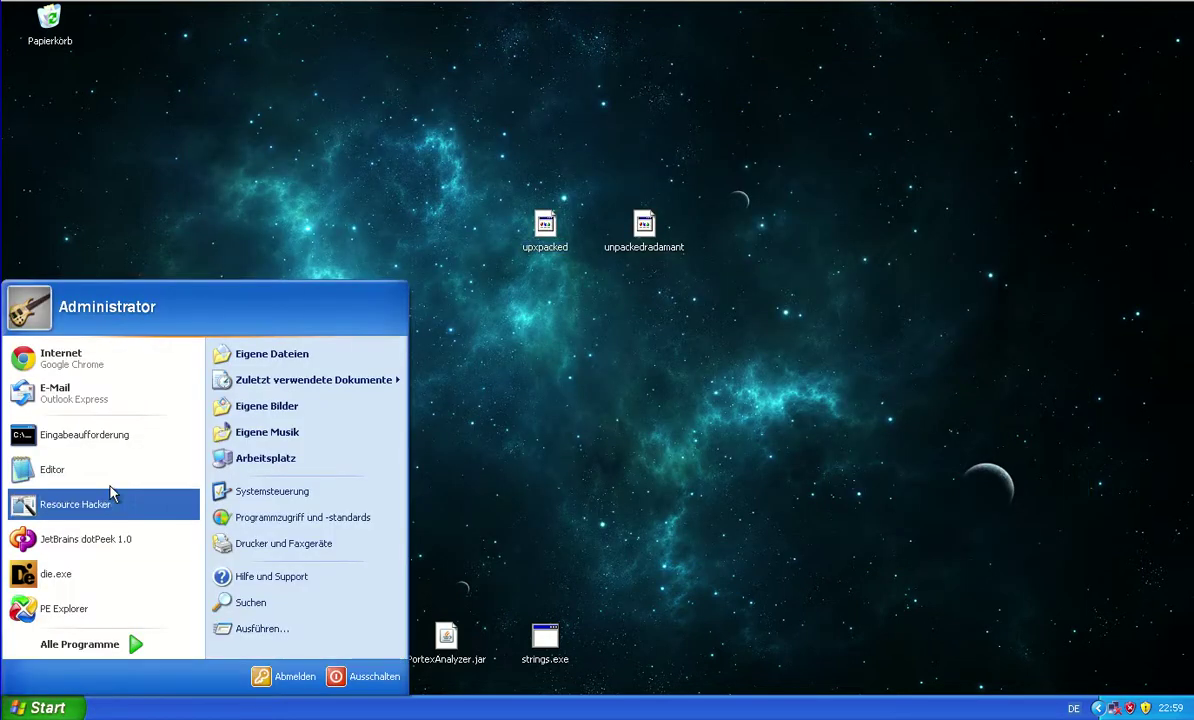
{"action": "left_click", "coordinate": [120, 407]}
{"action": "type", "text": "cd"}
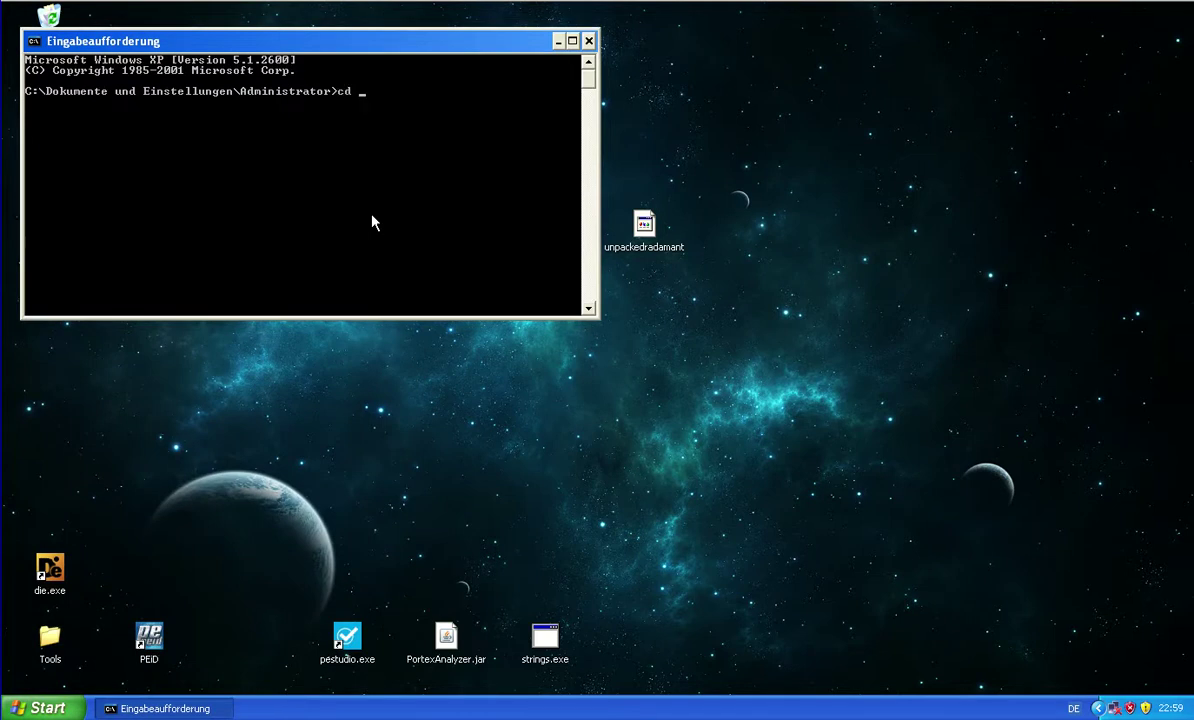
{"action": "type", "text": "Desktop"}
{"action": "key", "text": "Return"}
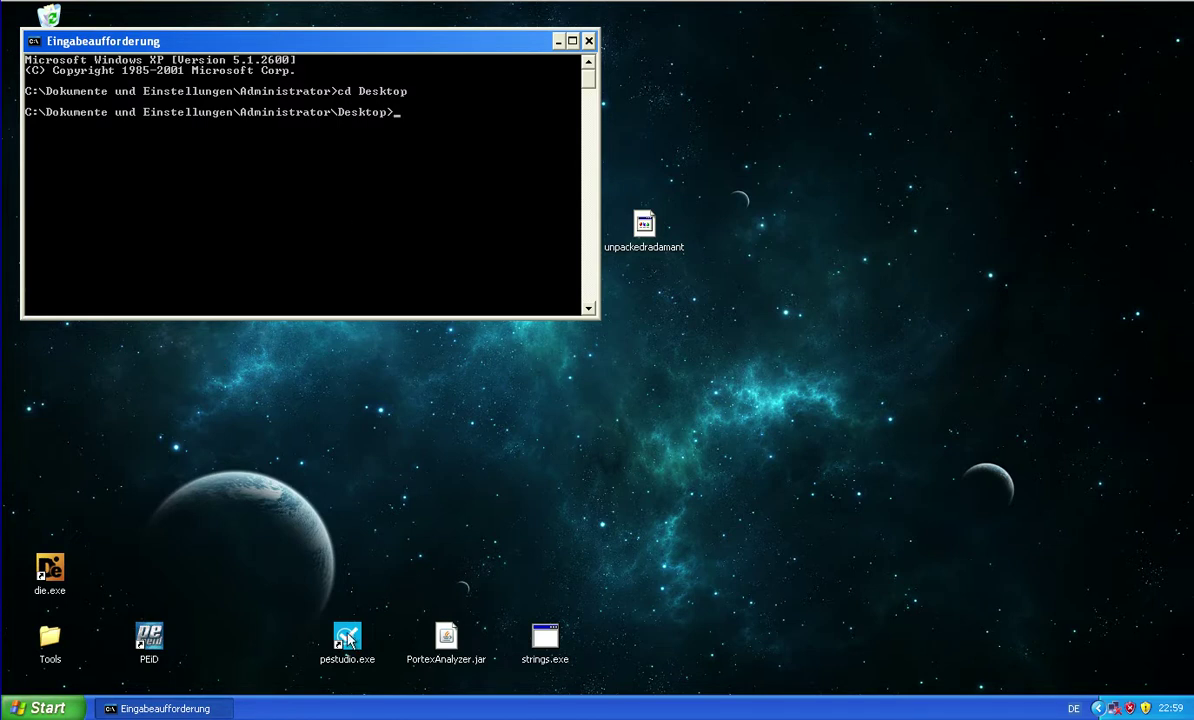
Run PortexAnalyzer.jar with Java on upxpacked, writing the report to upx.txt and the picture to upx.png.
{"action": "type", "text": "java -j"}
{"action": "type", "text": "ar P"}
{"action": "key", "text": "BackSpace"}
{"action": "type", "text": "P"}
{"action": "key", "text": "Tab"}
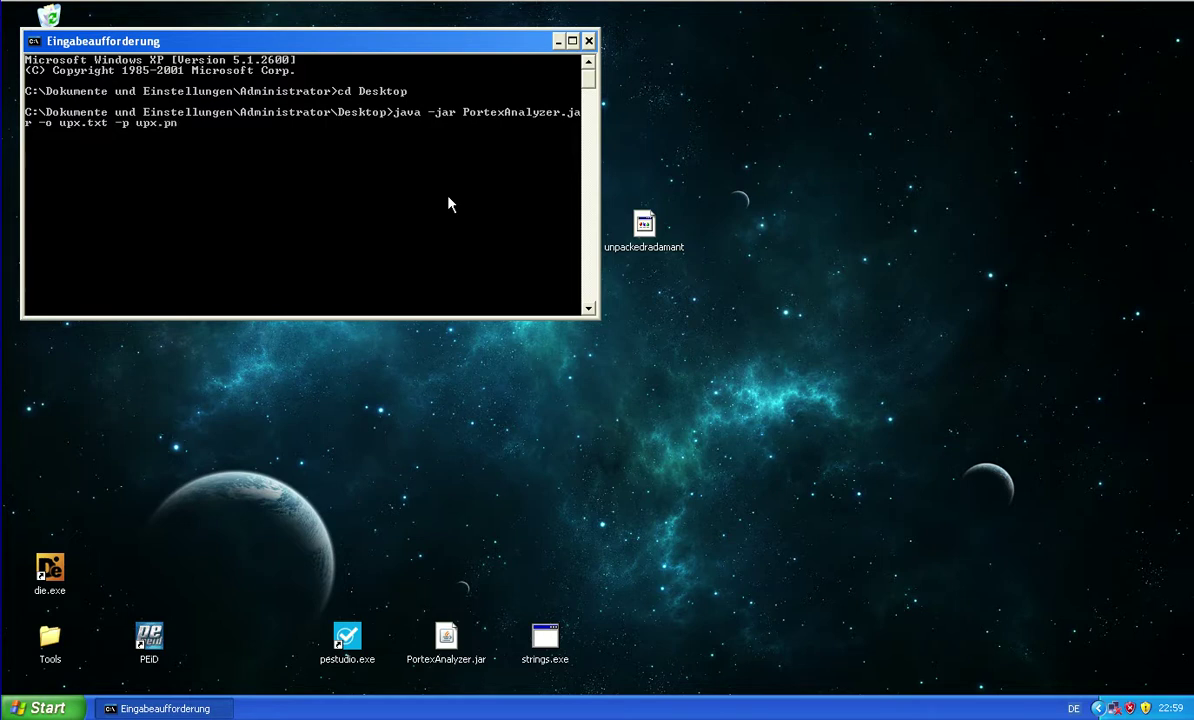
{"action": "type", "text": "upxpacked"}
{"action": "key", "text": "Return"}
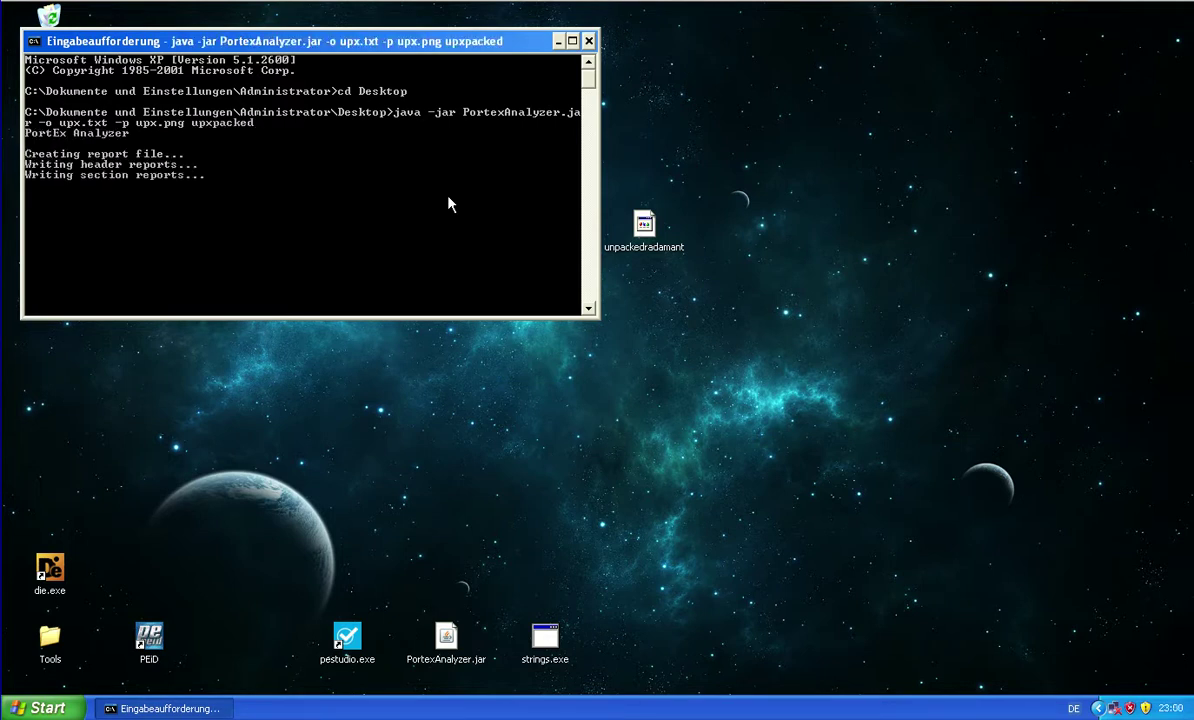
Move the command prompt window aside and load unpackedradamant into pestudio.
{"action": "left_click_drag", "start_coordinate": [466, 45], "coordinate": [445, 49]}
{"action": "left_click_drag", "start_coordinate": [644, 225], "coordinate": [366, 662]}
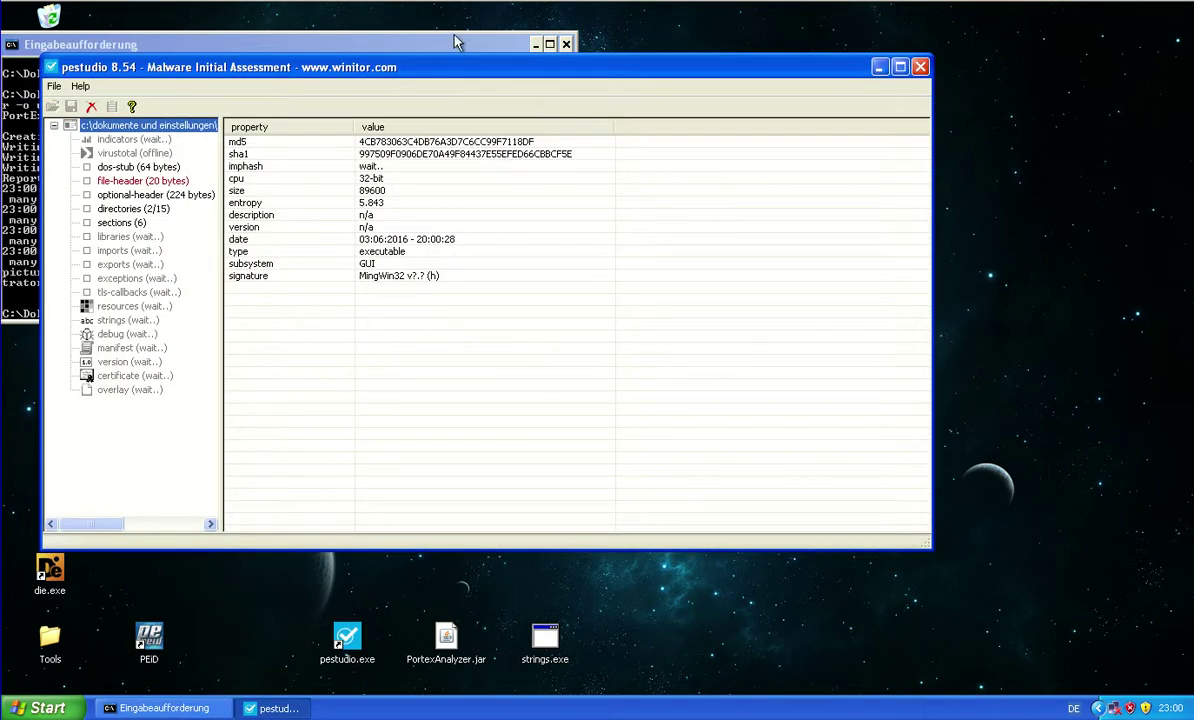
Run PortexAnalyzer.jar on unpackedradamant from the command prompt, writing the report to unpackedradamant.txt and the picture to unpackedradamant.png.
{"action": "left_click", "coordinate": [422, 42]}
{"action": "key", "text": "Up"}
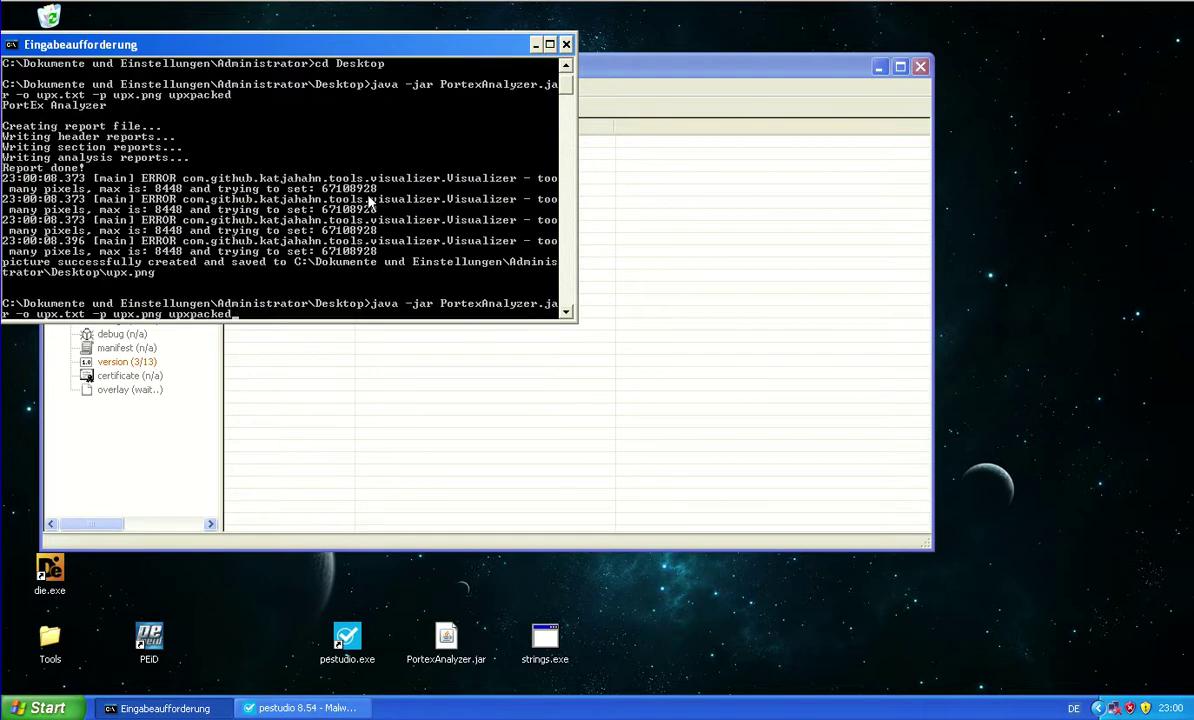
{"action": "key", "text": "BackSpace"}
{"action": "key", "text": "BackSpace"}
{"action": "key", "text": "BackSpace"}
{"action": "key", "text": "BackSpace"}
{"action": "key", "text": "BackSpace"}
{"action": "key", "text": "BackSpace"}
{"action": "key", "text": "BackSpace"}
{"action": "key", "text": "BackSpace"}
{"action": "key", "text": "BackSpace"}
{"action": "key", "text": "BackSpace"}
{"action": "key", "text": "BackSpace"}
{"action": "key", "text": "BackSpace"}
{"action": "key", "text": "BackSpace"}
{"action": "key", "text": "BackSpace"}
{"action": "key", "text": "BackSpace"}
{"action": "key", "text": "BackSpace"}
{"action": "key", "text": "BackSpace"}
{"action": "key", "text": "BackSpace"}
{"action": "key", "text": "BackSpace"}
{"action": "key", "text": "BackSpace"}
{"action": "key", "text": "BackSpace"}
{"action": "type", "text": "un"}
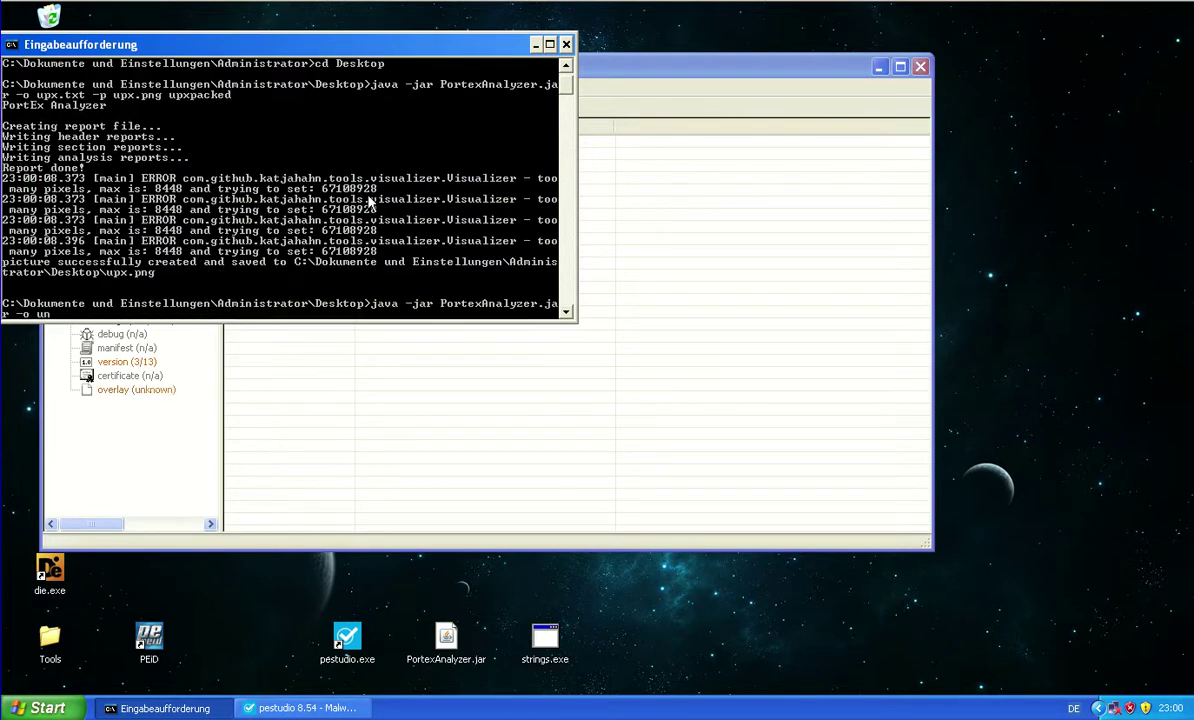
{"action": "type", "text": "packedradamant.txt"}
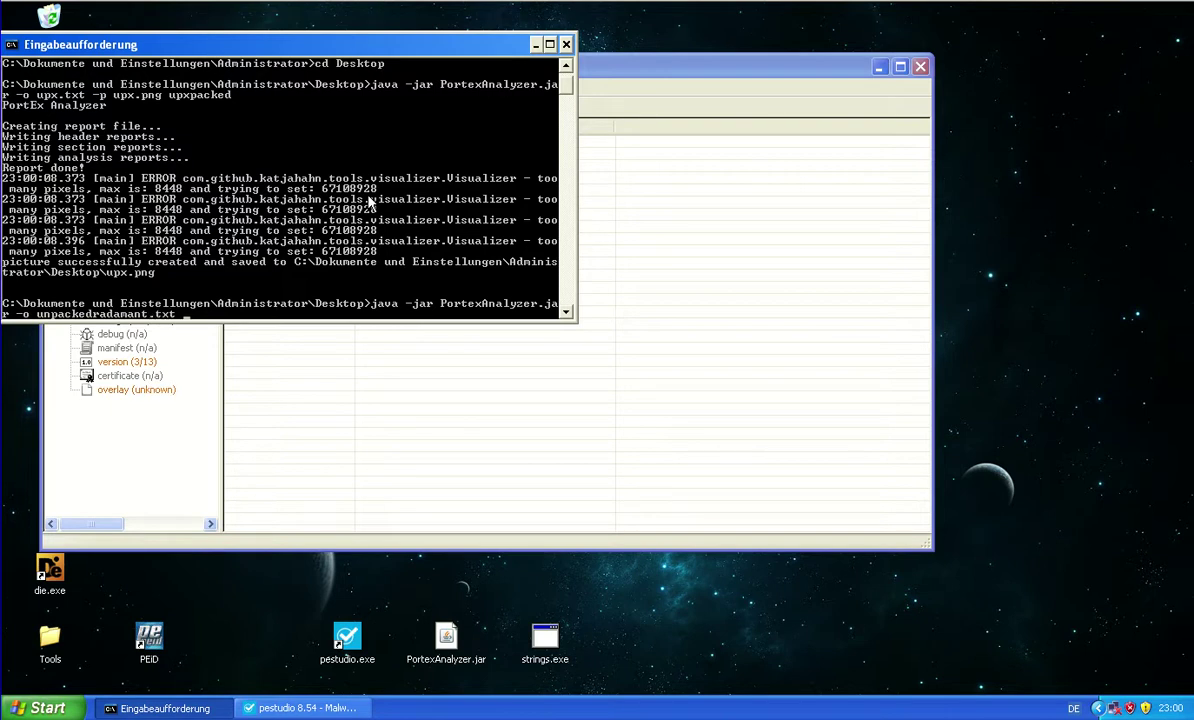
{"action": "type", "text": " -p unüpackedradamant.png"}
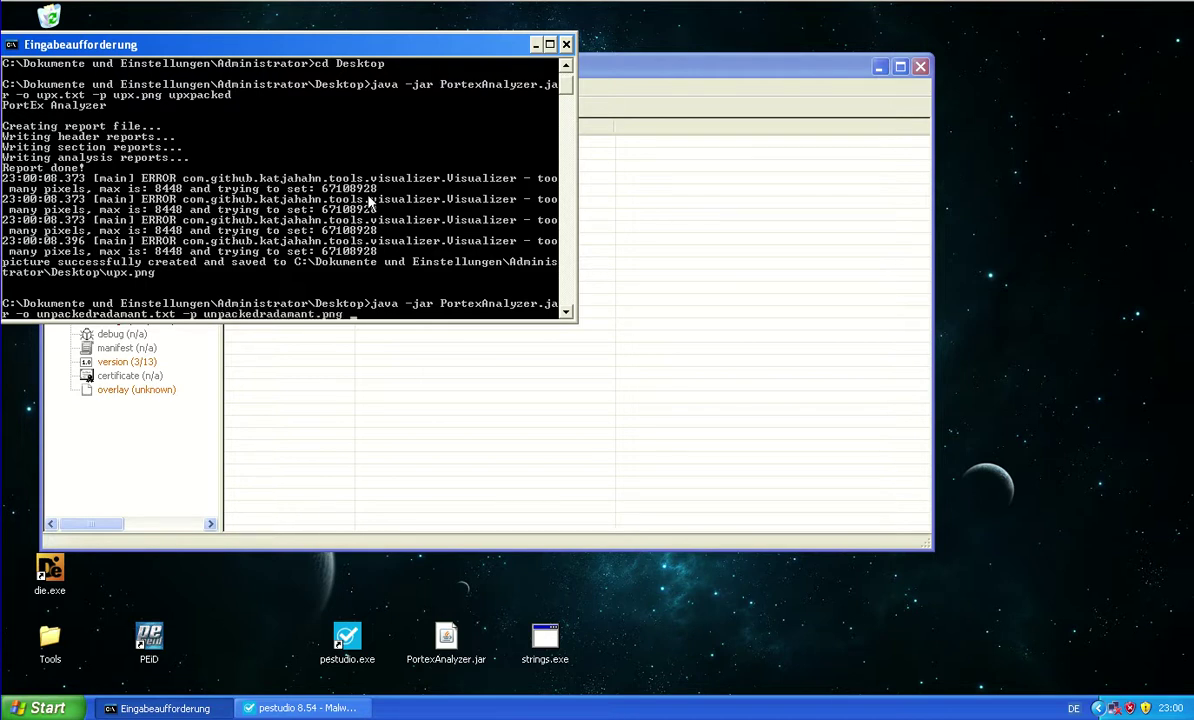
{"action": "type", "text": " unpackedradamant"}
{"action": "key", "text": "Return"}
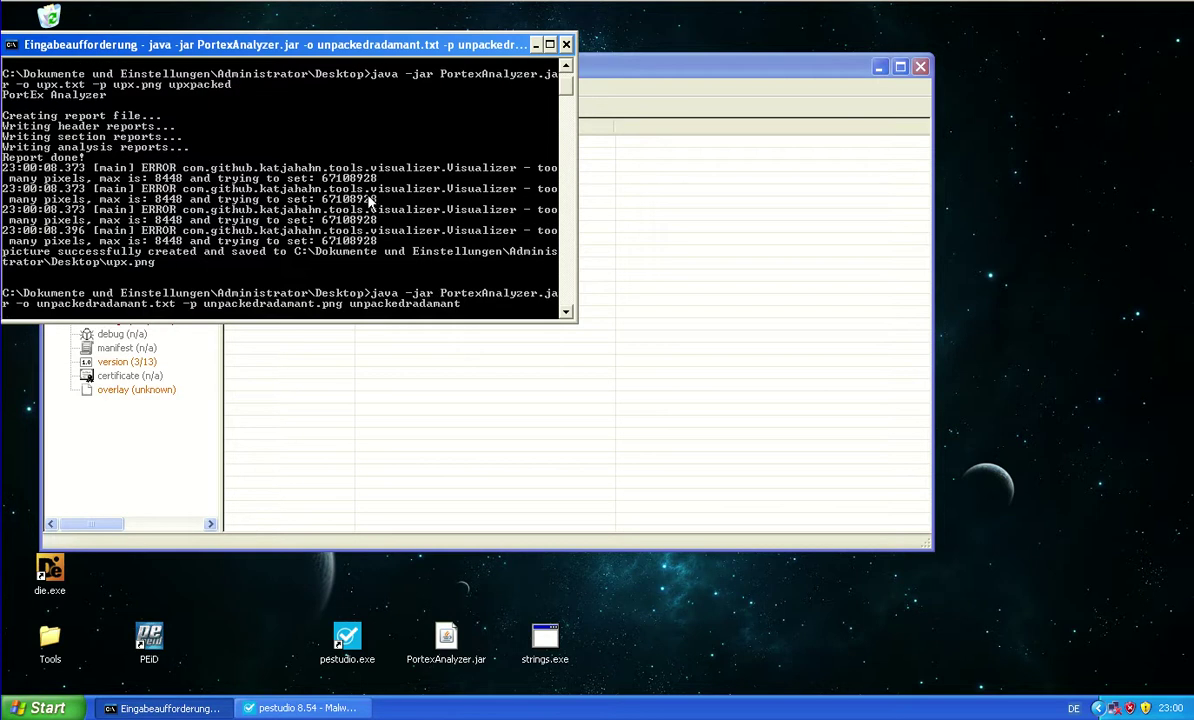
Minimize the command prompt, list the strings of unpackedradamant in pestudio and check the hard-coded IP addresses.
{"action": "left_click", "coordinate": [536, 44]}
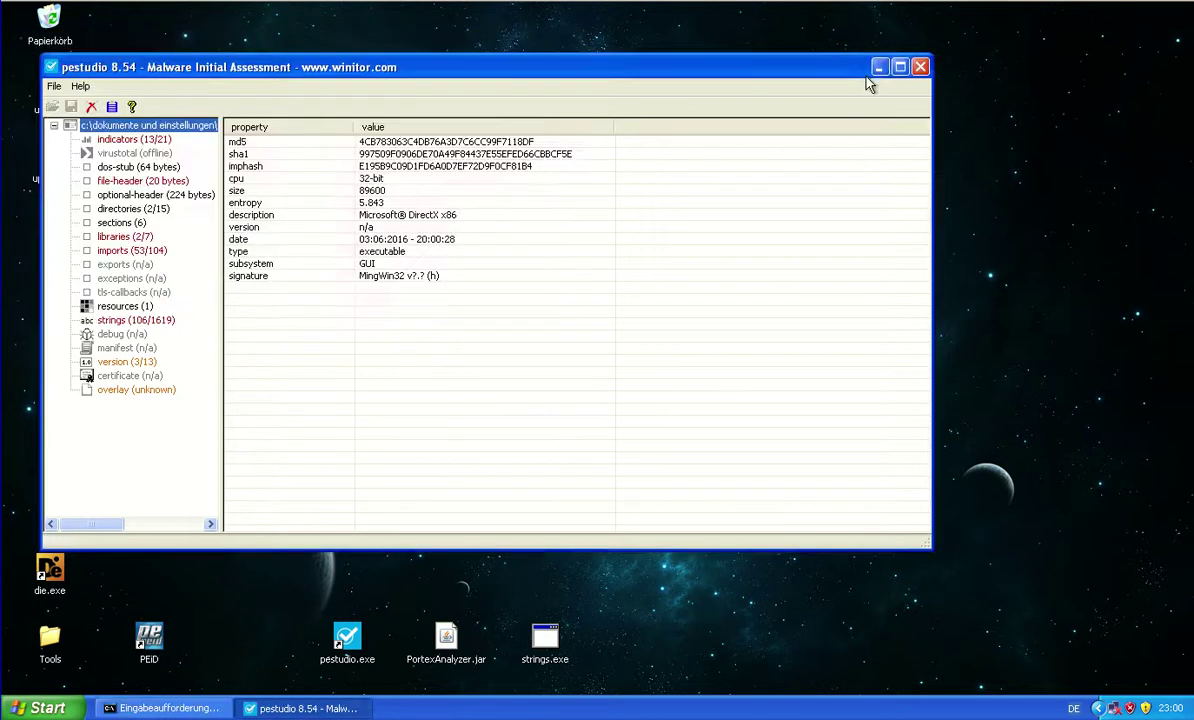
{"action": "left_click", "coordinate": [145, 320]}
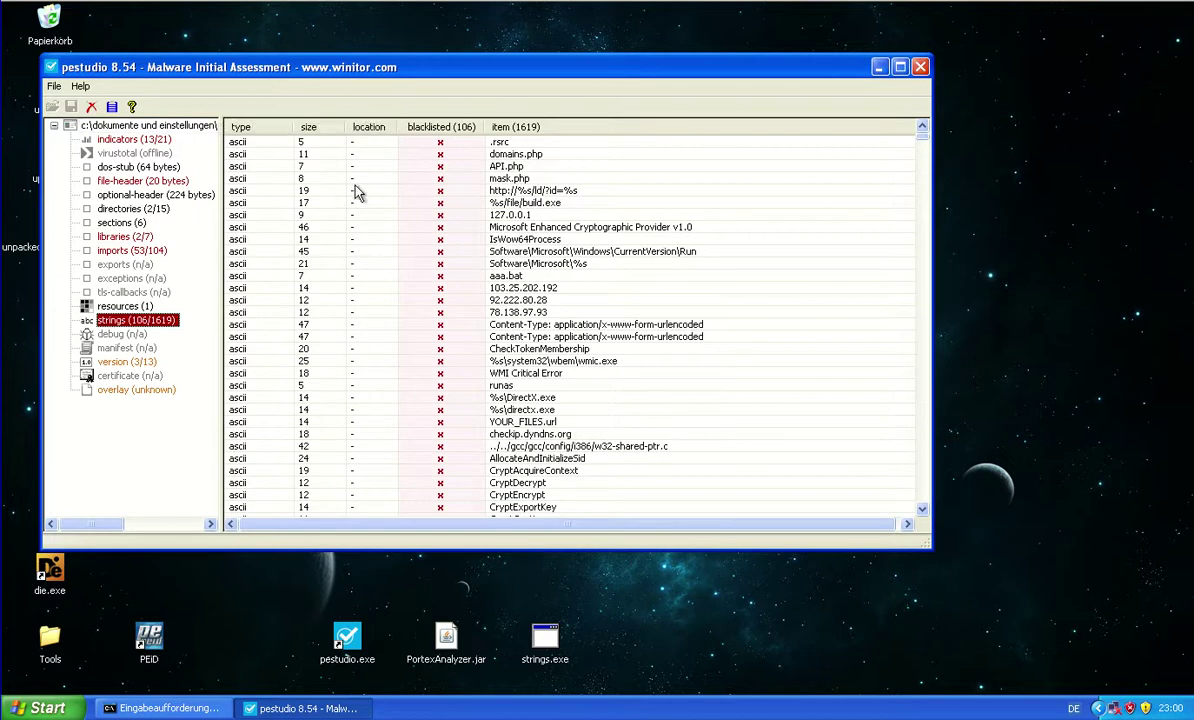
{"action": "left_click_drag", "start_coordinate": [220, 139], "coordinate": [256, 142]}
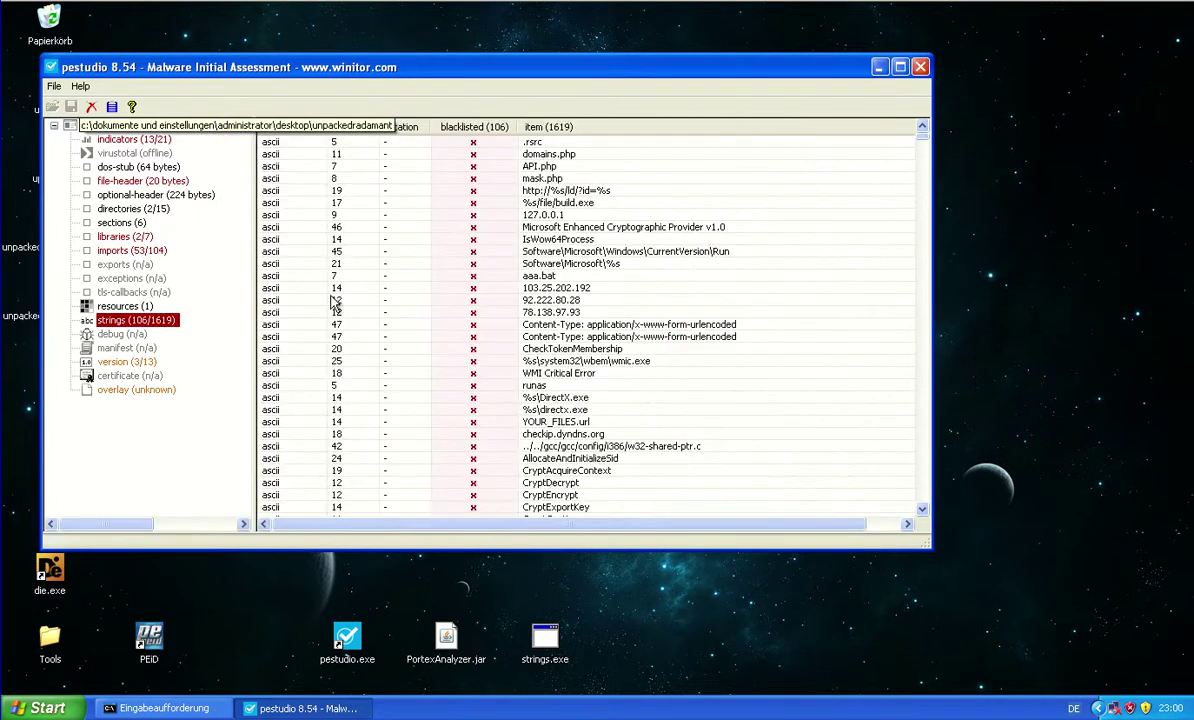
{"action": "left_click", "coordinate": [621, 312]}
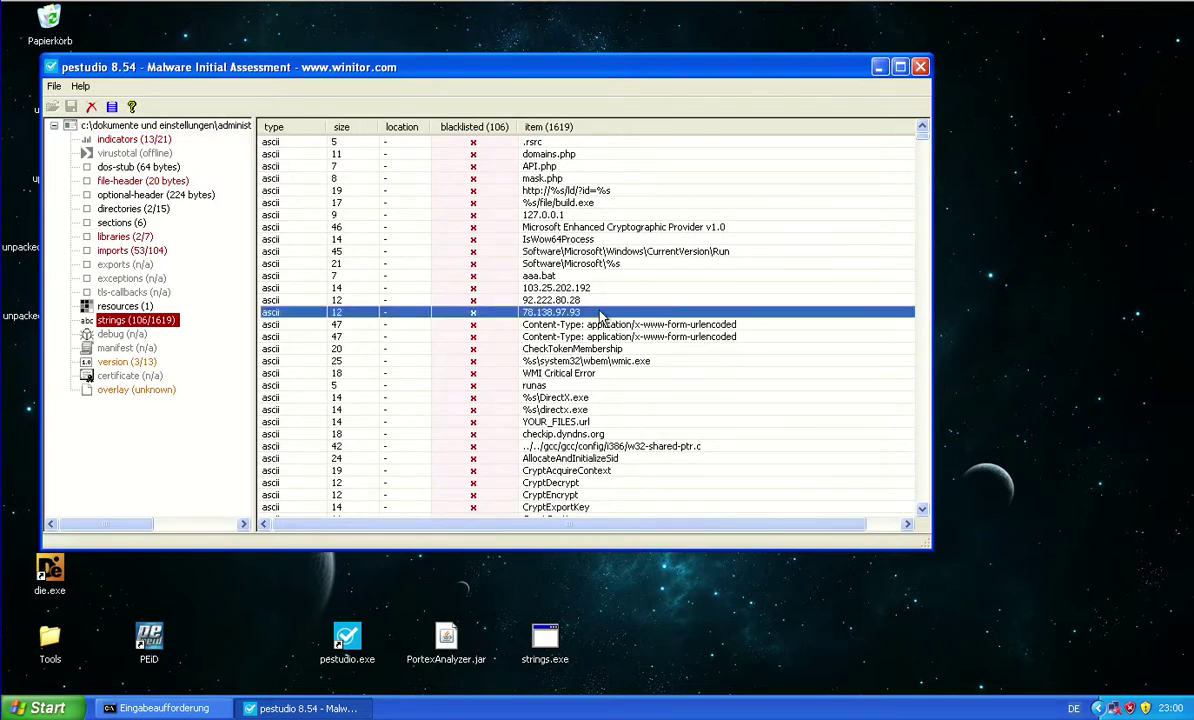
Browse past the blacklisted strings of unpackedradamant and examine the .RADAMANT file extension strings.
{"action": "scroll", "coordinate": [612, 300], "scroll_direction": "down", "scroll_amount": 18}
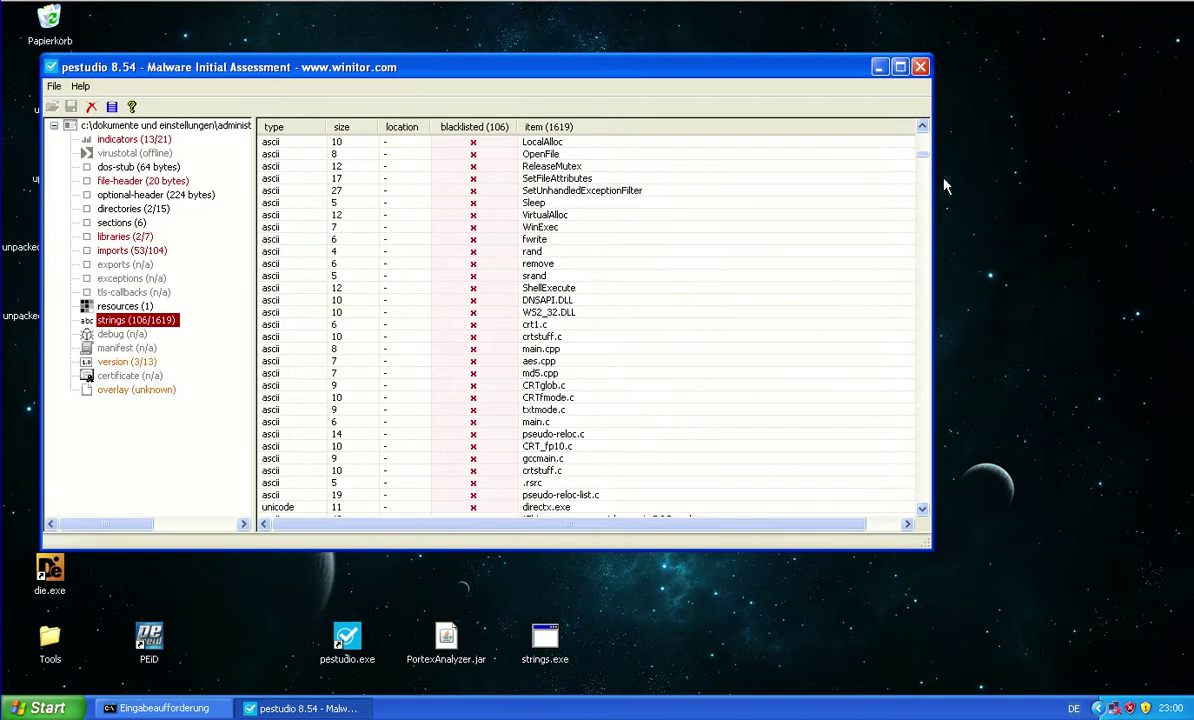
{"action": "left_click_drag", "start_coordinate": [924, 158], "coordinate": [893, 191]}
{"action": "scroll", "coordinate": [632, 350], "scroll_direction": "up", "scroll_amount": 16}
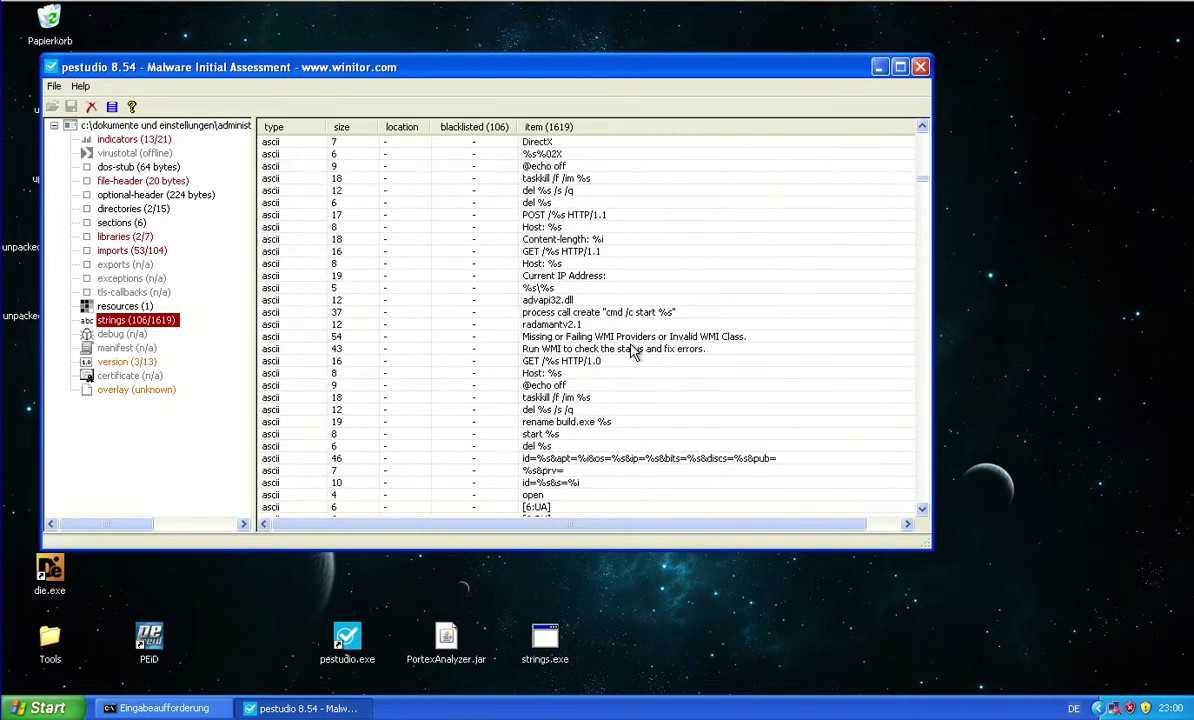
{"action": "scroll", "coordinate": [633, 300], "scroll_direction": "up", "scroll_amount": 6}
{"action": "scroll", "coordinate": [636, 330], "scroll_direction": "down", "scroll_amount": 5}
{"action": "left_click", "coordinate": [577, 180]}
{"action": "left_click", "coordinate": [577, 155]}
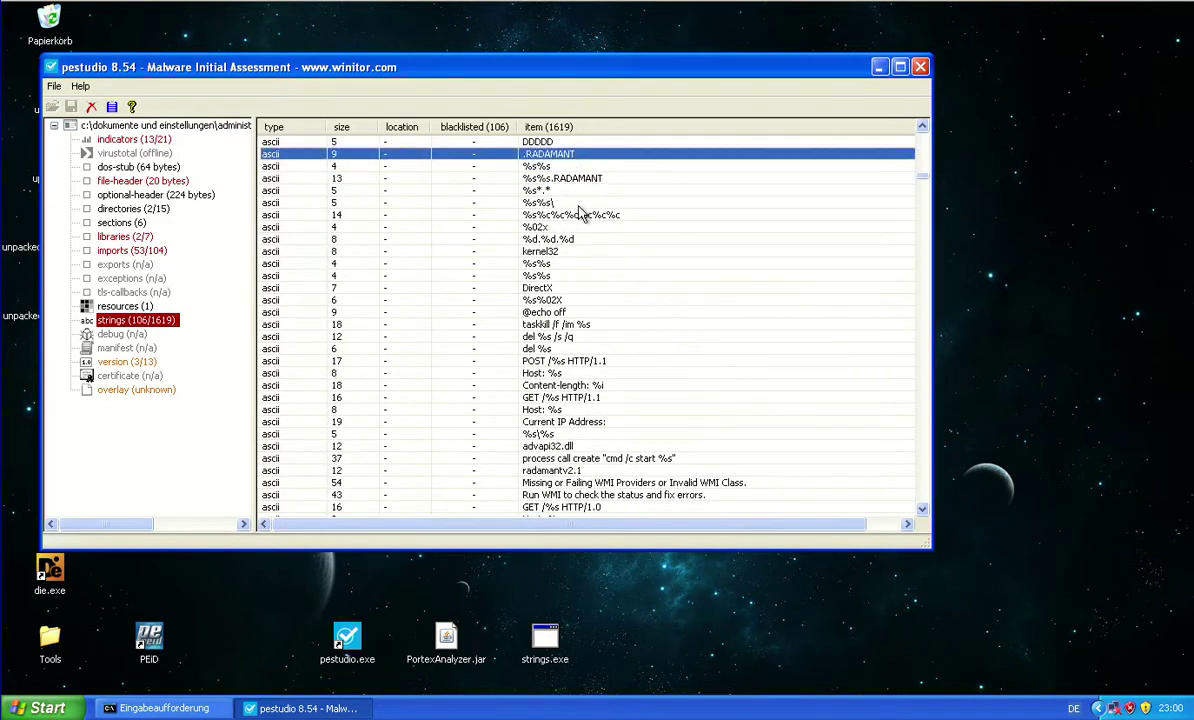
{"action": "scroll", "coordinate": [588, 318], "scroll_direction": "down", "scroll_amount": 4}
{"action": "left_click", "coordinate": [571, 166]}
{"action": "left_click", "coordinate": [571, 190]}
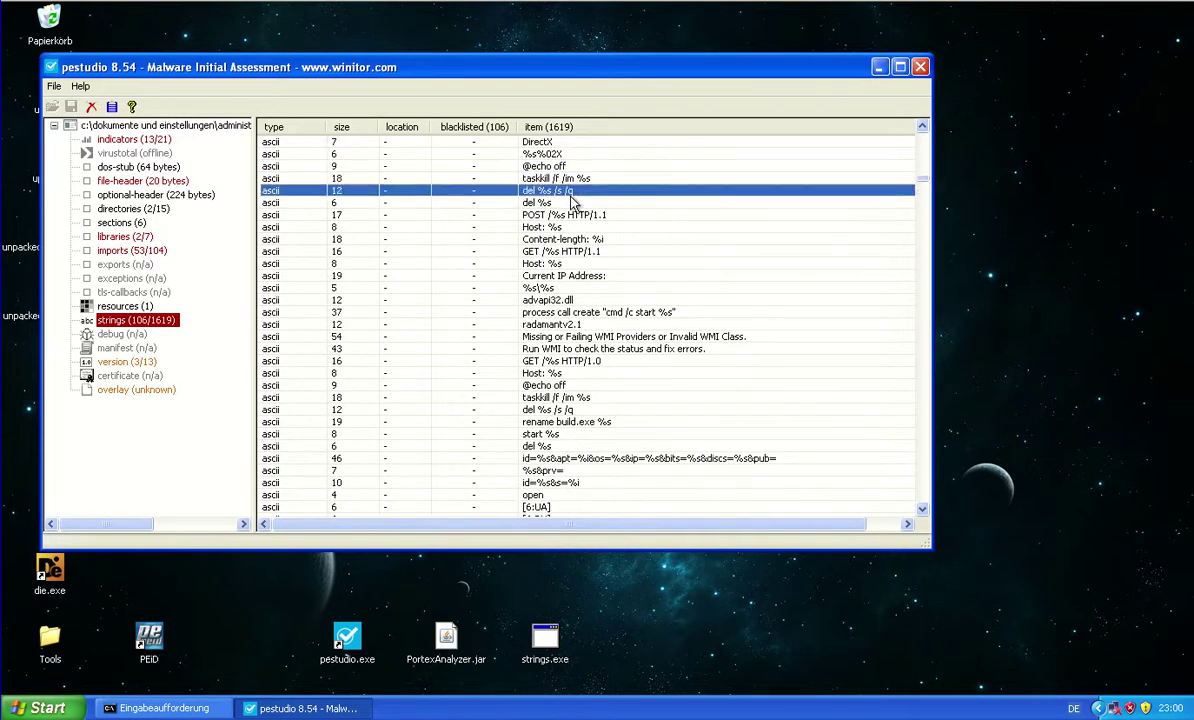
{"action": "left_click", "coordinate": [572, 203]}
{"action": "key", "text": "Up"}
{"action": "key", "text": "Up"}
{"action": "key", "text": "Up"}
{"action": "key", "text": "Up"}
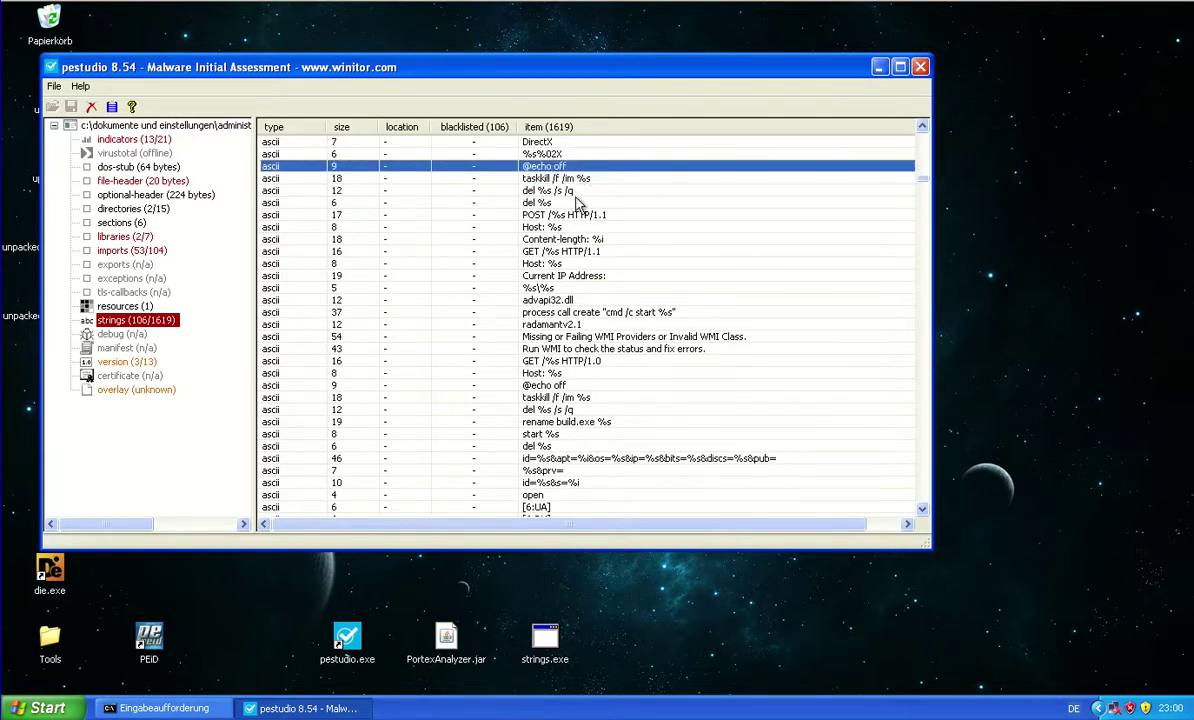
{"action": "left_click", "coordinate": [576, 207]}
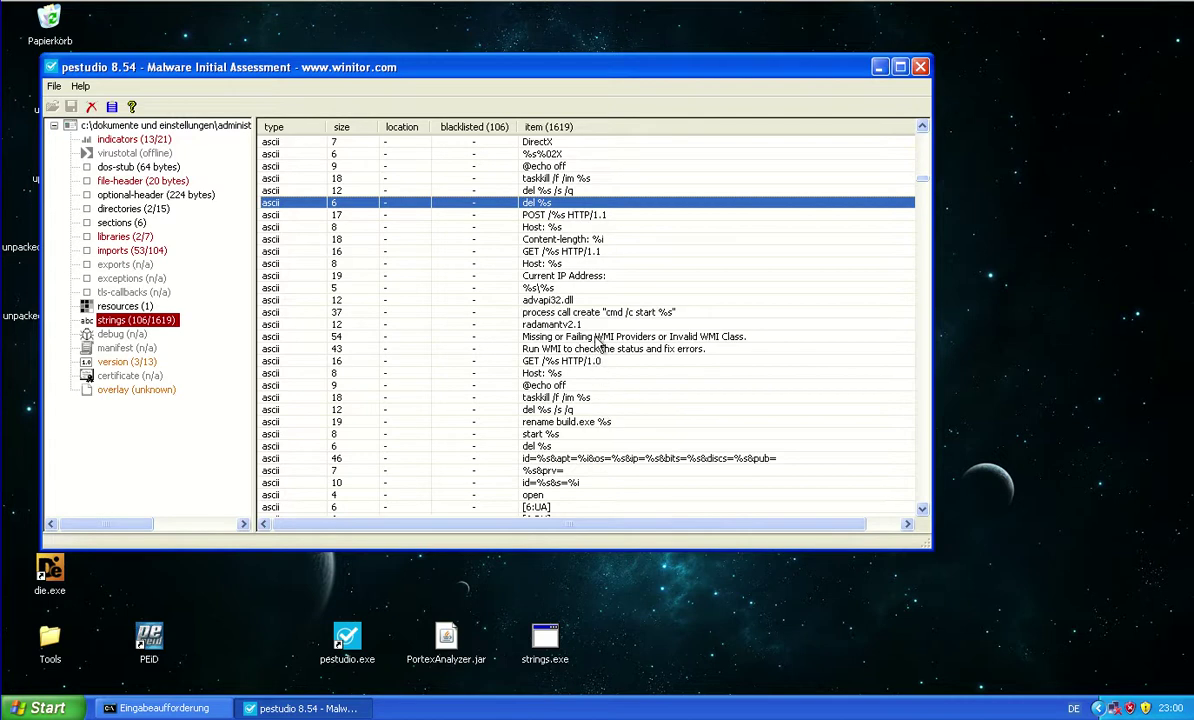
{"action": "left_click", "coordinate": [558, 325]}
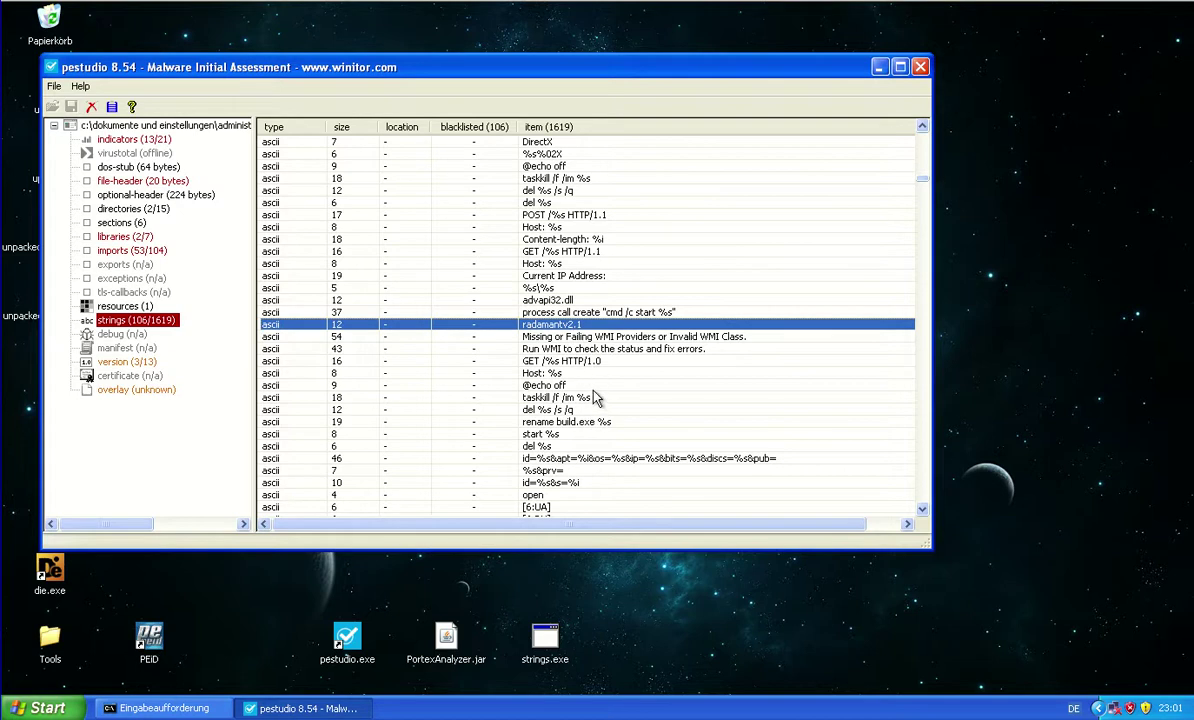
{"action": "left_click", "coordinate": [560, 420]}
Read the strings about decrypting the files, rescanning the system and the system having been decrypted.
{"action": "scroll", "coordinate": [578, 440], "scroll_direction": "down", "scroll_amount": 5}
{"action": "scroll", "coordinate": [582, 437], "scroll_direction": "down", "scroll_amount": 5}
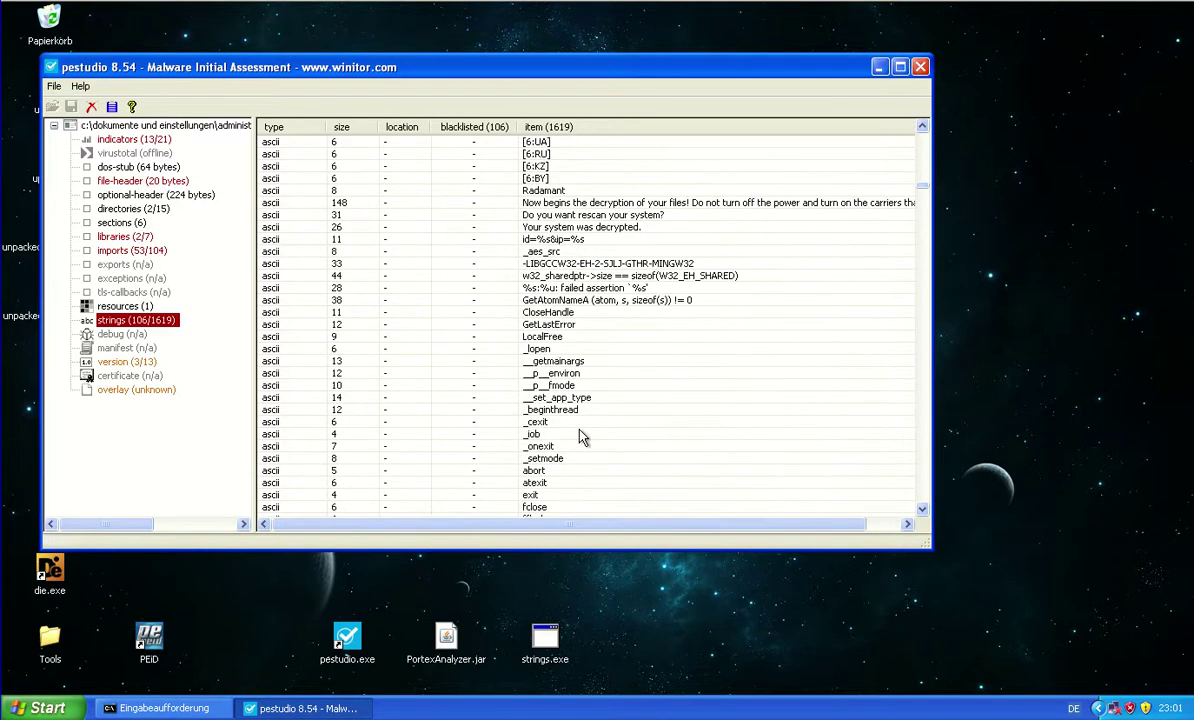
{"action": "left_click", "coordinate": [541, 200]}
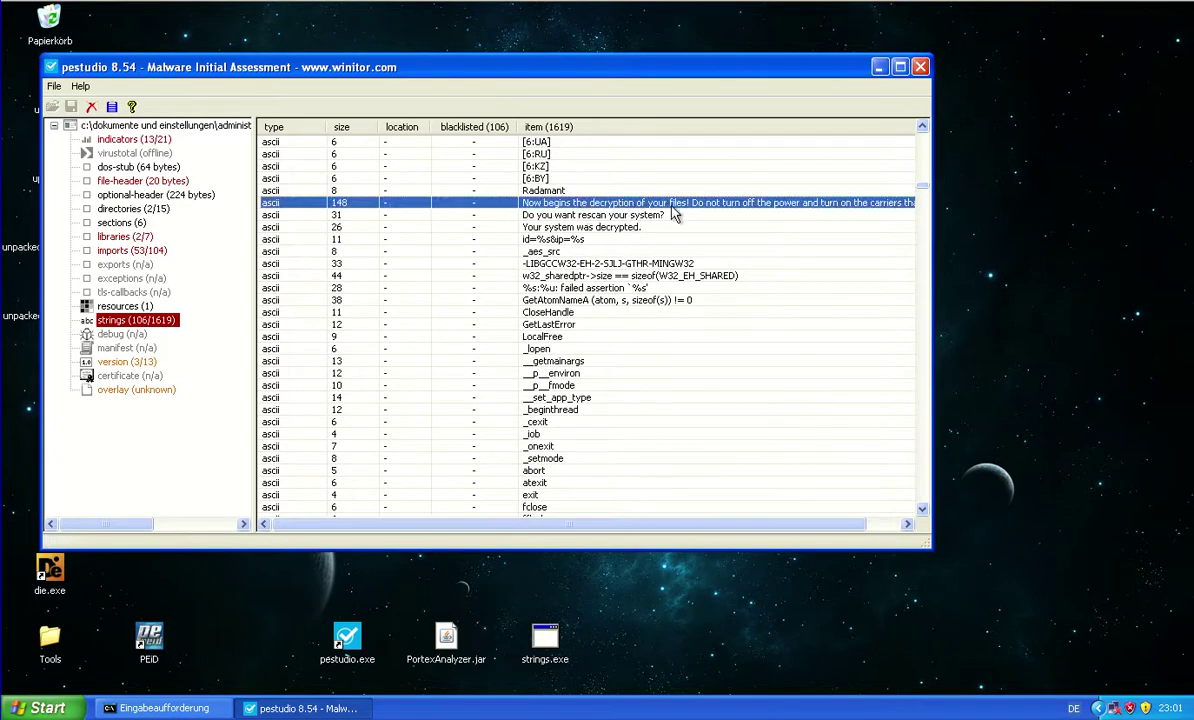
{"action": "left_click_drag", "start_coordinate": [725, 524], "coordinate": [680, 516]}
{"action": "left_click", "coordinate": [646, 226]}
{"action": "left_click", "coordinate": [651, 217]}
{"action": "left_click", "coordinate": [662, 203]}
Return to the blacklisted strings and examine the CurrentVersion\Run registry path, aaa.bat, wmic.exe and the API names that follow.
{"action": "left_click_drag", "start_coordinate": [924, 184], "coordinate": [868, 131]}
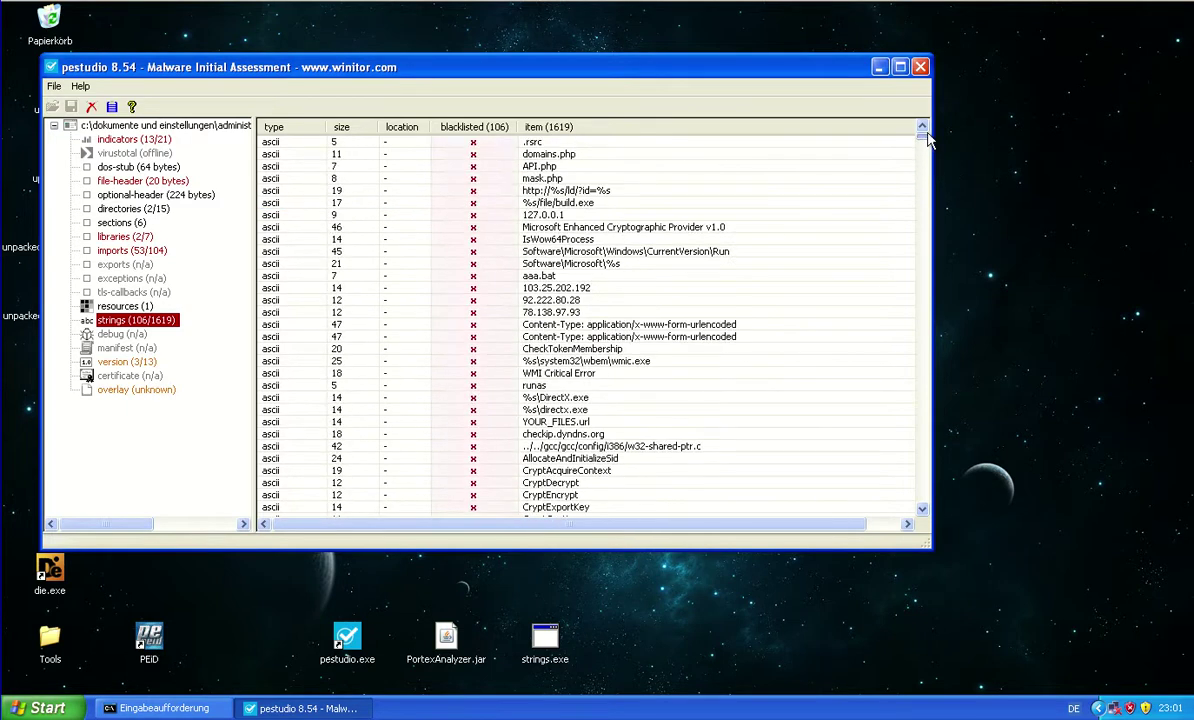
{"action": "left_click", "coordinate": [566, 251]}
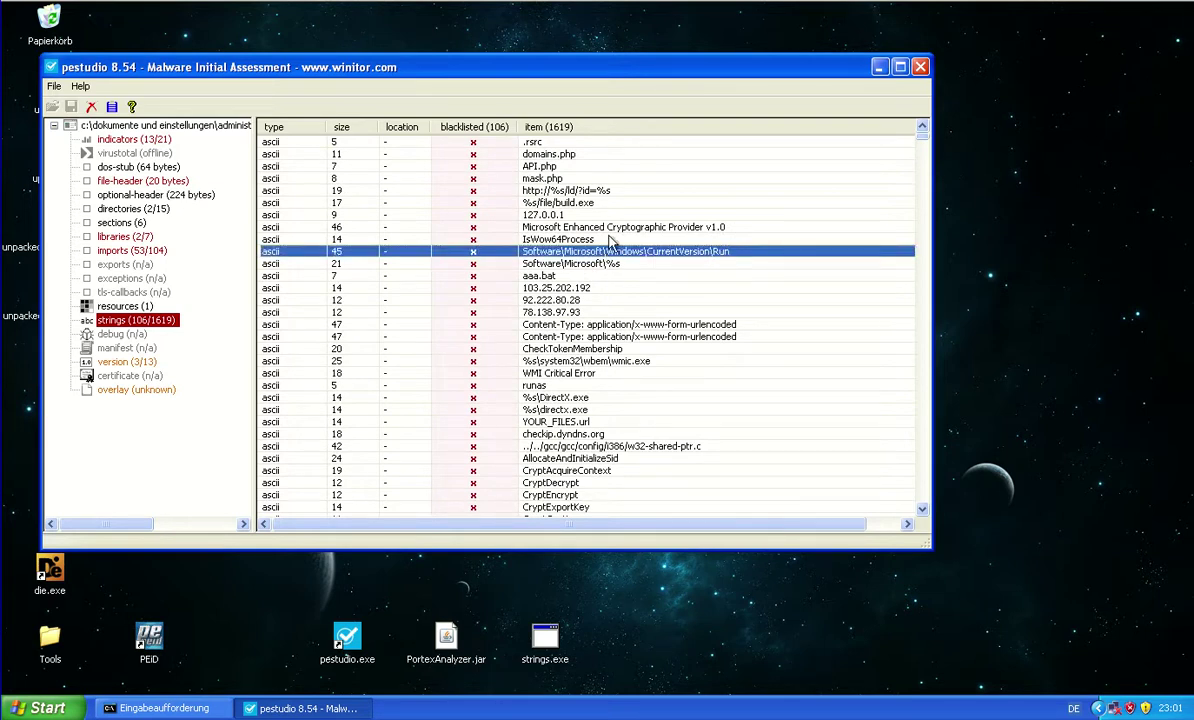
{"action": "left_click", "coordinate": [559, 276]}
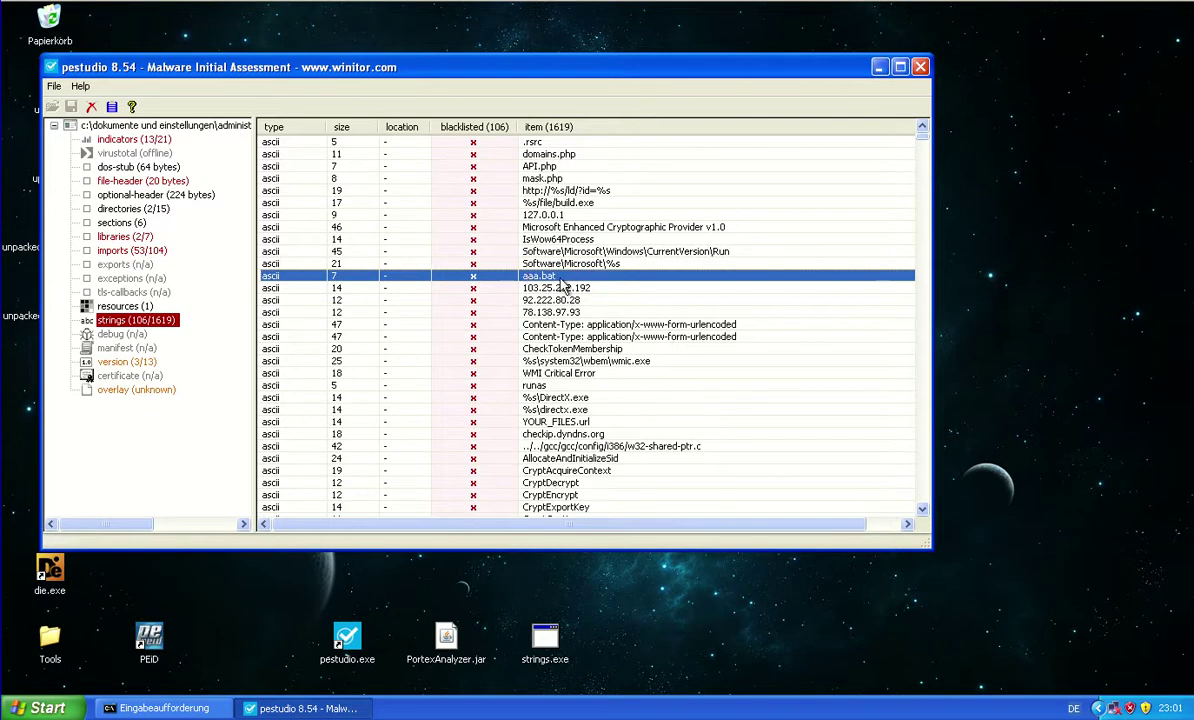
{"action": "left_click", "coordinate": [655, 361]}
{"action": "scroll", "coordinate": [650, 380], "scroll_direction": "down", "scroll_amount": 5}
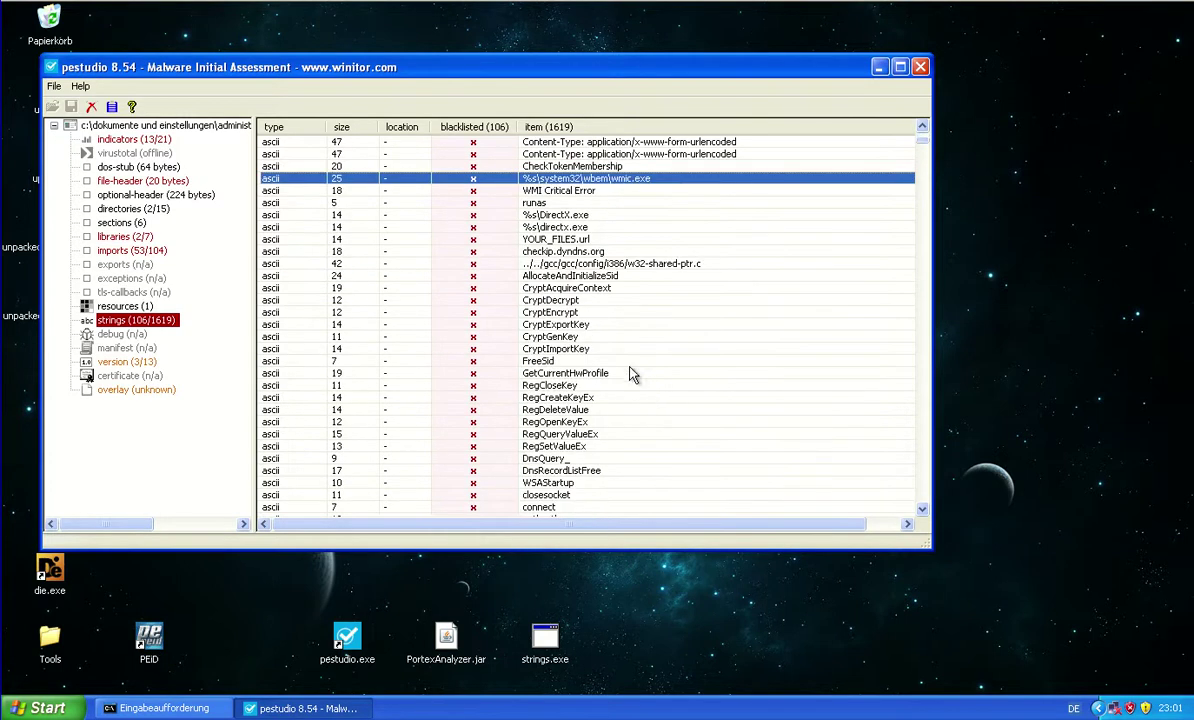
Examine the blacklisted Crypt, Reg and socket API strings of unpackedradamant and its version information.
{"action": "scroll", "coordinate": [640, 398], "scroll_direction": "down", "scroll_amount": 6}
{"action": "scroll", "coordinate": [630, 402], "scroll_direction": "up", "scroll_amount": 11}
{"action": "scroll", "coordinate": [625, 404], "scroll_direction": "down", "scroll_amount": 6}
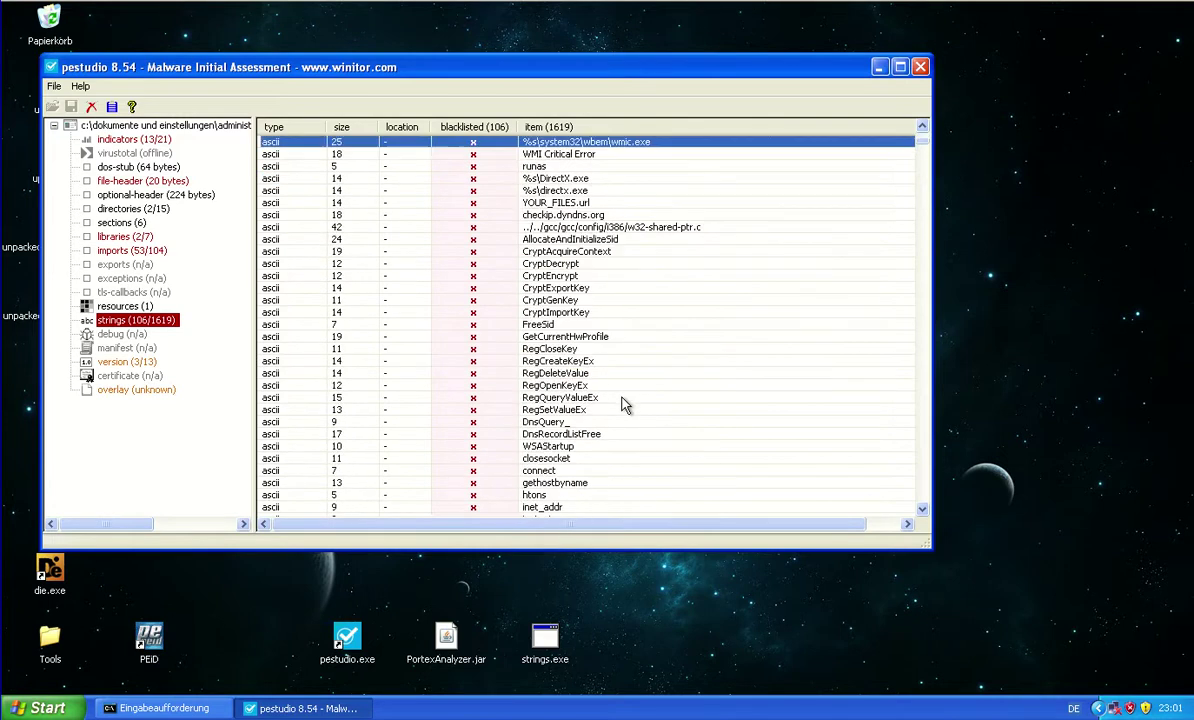
{"action": "left_click", "coordinate": [140, 361]}
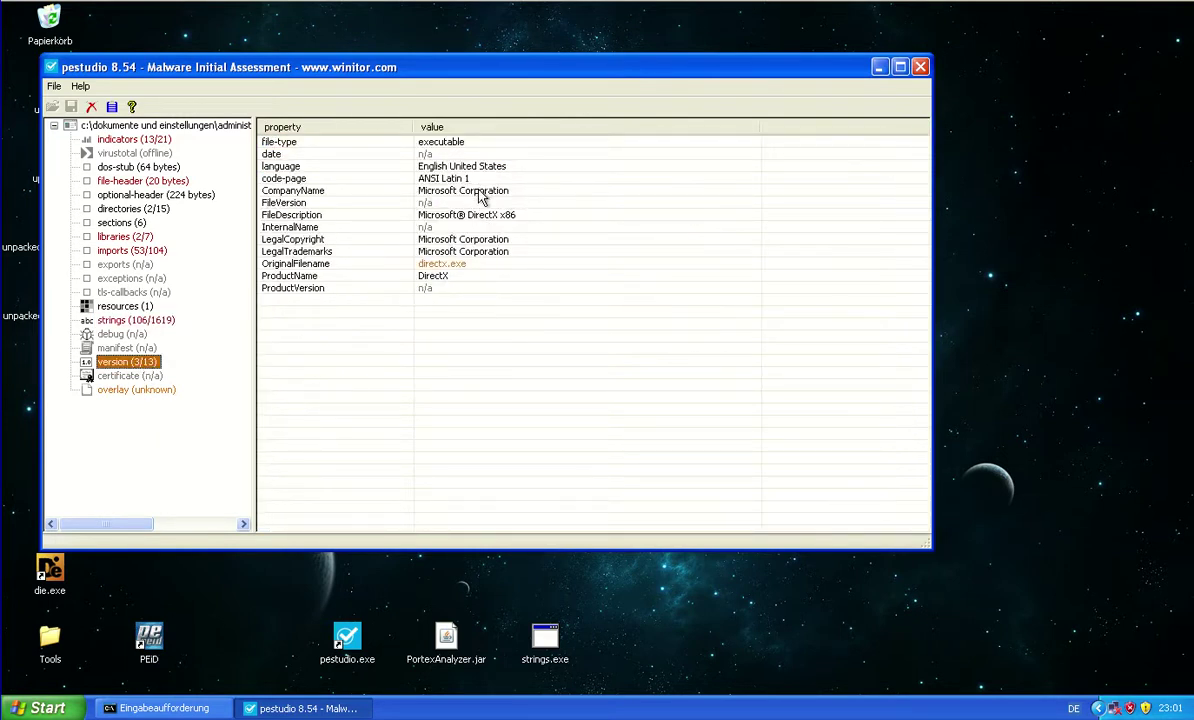
Look through the imported symbols of unpackedradamant by library and close pestudio.
{"action": "left_click", "coordinate": [137, 249]}
{"action": "left_click_drag", "start_coordinate": [925, 207], "coordinate": [813, 179]}
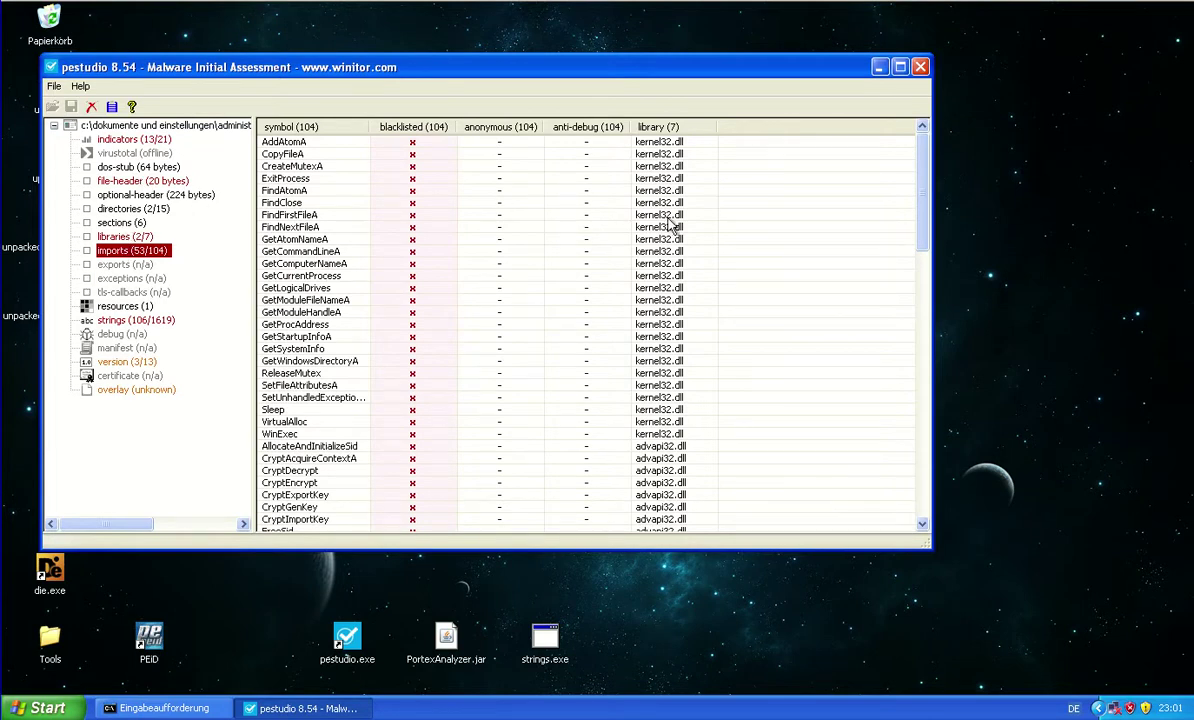
{"action": "left_click_drag", "start_coordinate": [921, 200], "coordinate": [893, 112]}
{"action": "left_click", "coordinate": [920, 67]}
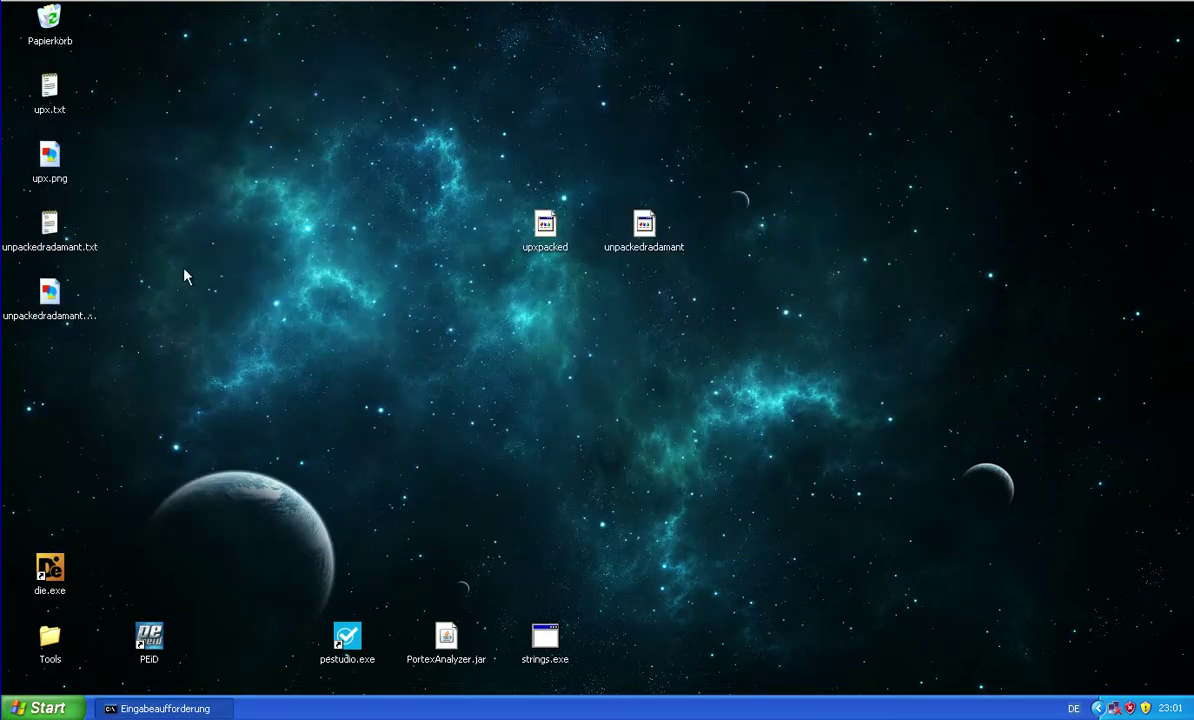
Open the unpackedradamant.txt report, maximize it and browse from the version information back to the Imports section.
{"action": "double_click", "coordinate": [56, 215]}
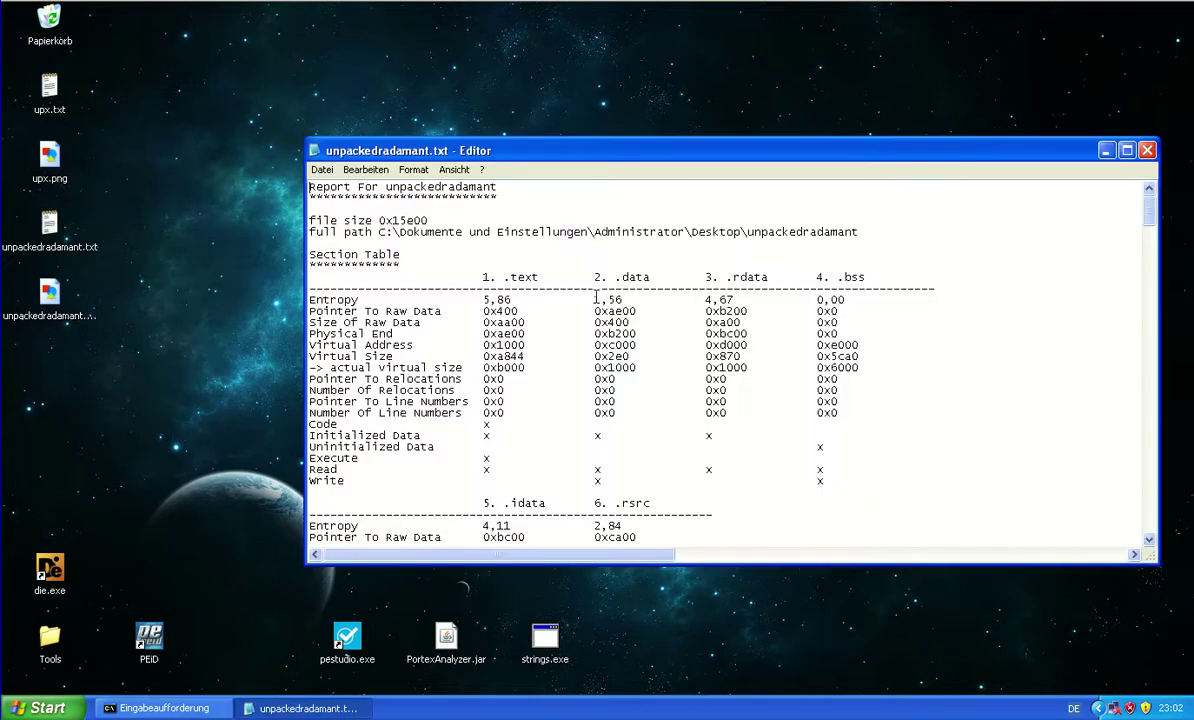
{"action": "left_click", "coordinate": [1106, 150]}
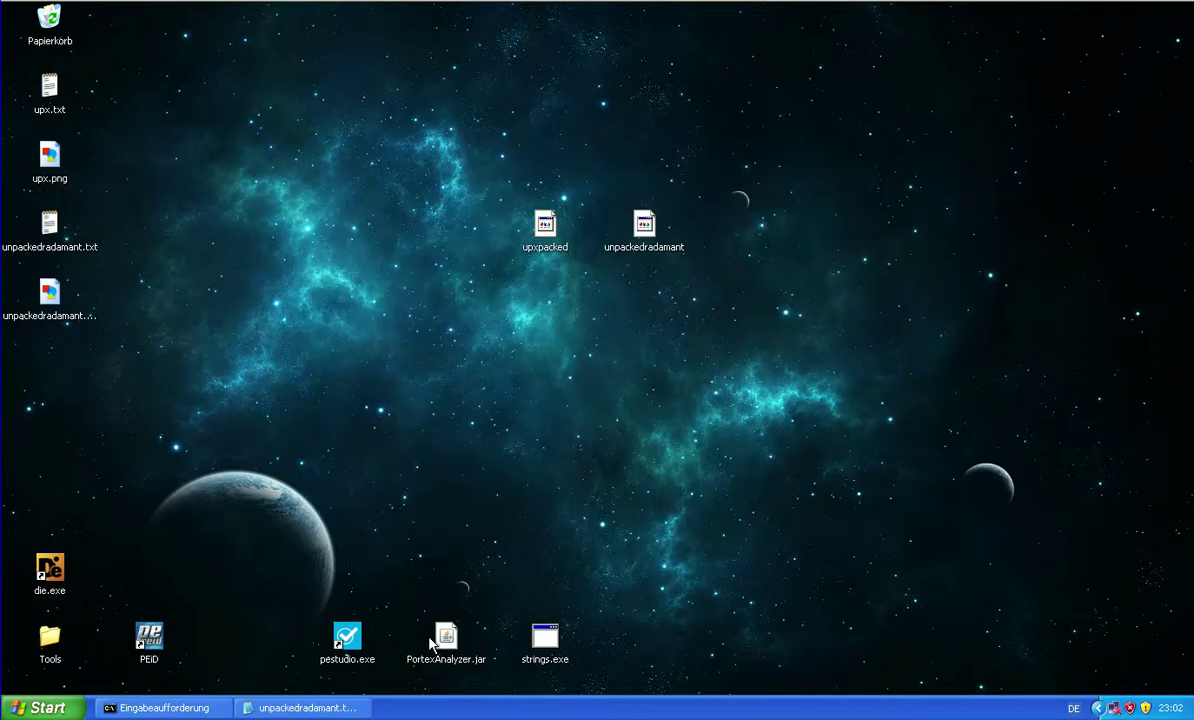
{"action": "left_click", "coordinate": [346, 706]}
{"action": "left_click_drag", "start_coordinate": [1148, 200], "coordinate": [1128, 510]}
{"action": "double_click", "coordinate": [1046, 148]}
{"action": "scroll", "coordinate": [528, 440], "scroll_direction": "up", "scroll_amount": 12}
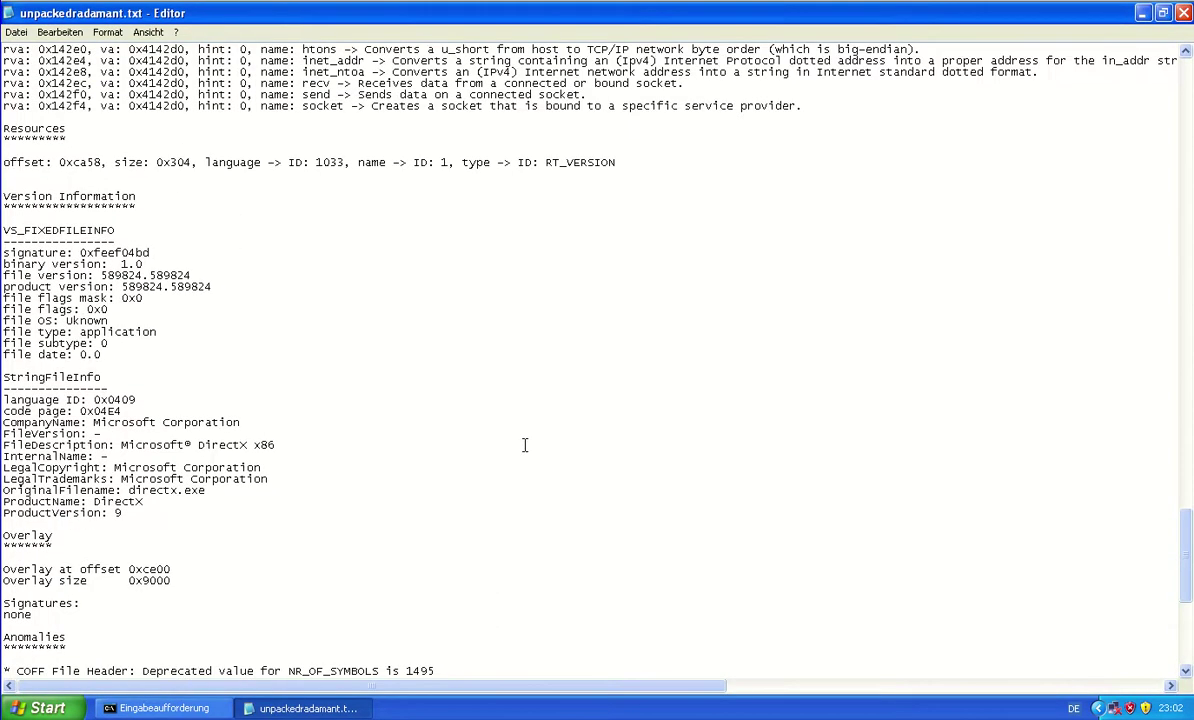
{"action": "scroll", "coordinate": [524, 445], "scroll_direction": "up", "scroll_amount": 20}
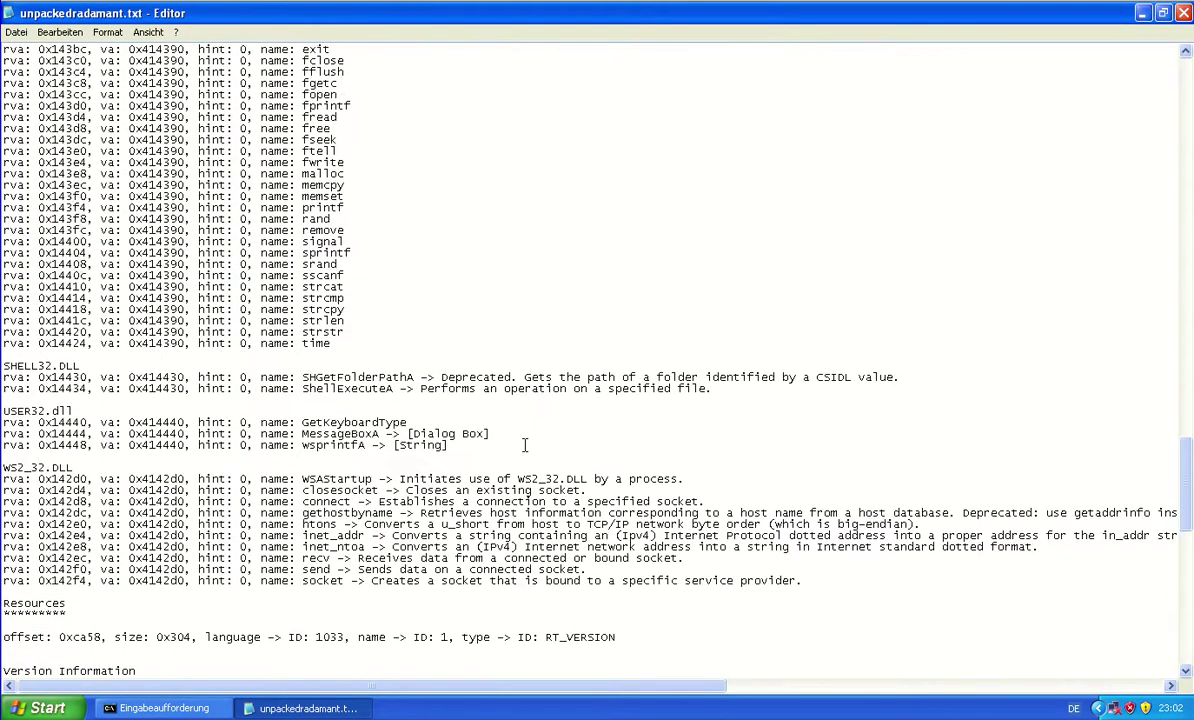
{"action": "scroll", "coordinate": [524, 445], "scroll_direction": "up", "scroll_amount": 13}
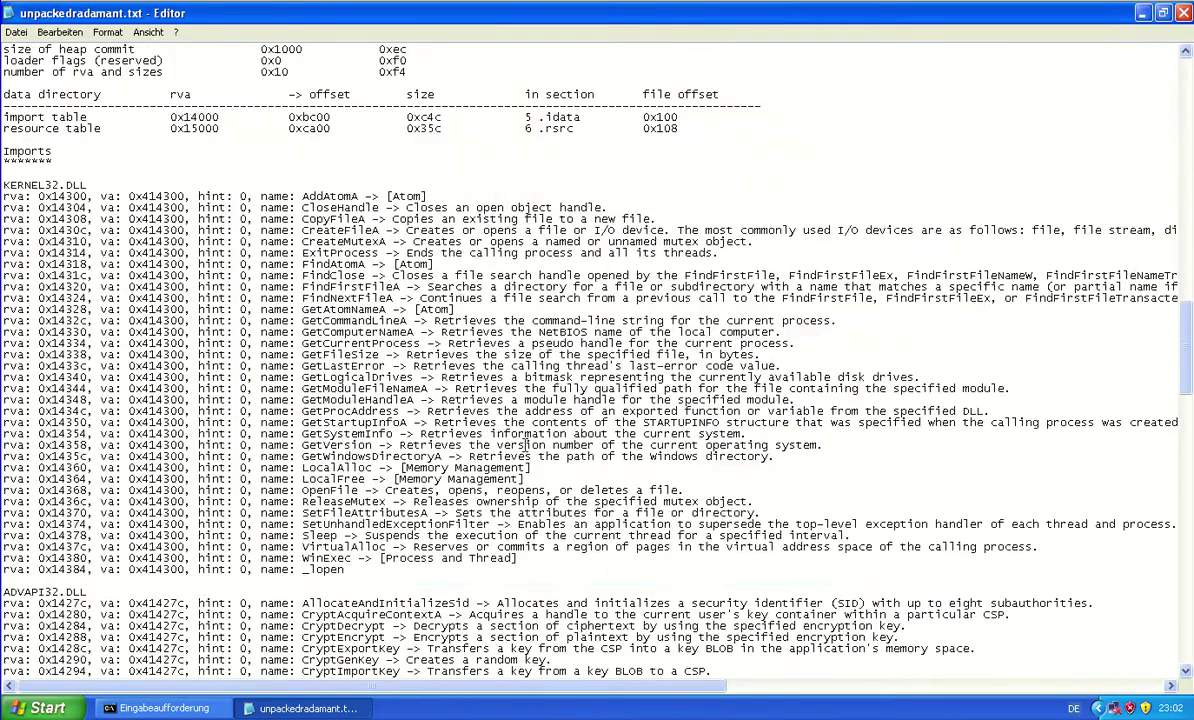
Examine the imported functions and their descriptions from KERNEL32.DLL through WS2_32.DLL, and close the unpackedradamant.txt report.
{"action": "scroll", "coordinate": [524, 445], "scroll_direction": "down", "scroll_amount": 15}
{"action": "scroll", "coordinate": [524, 445], "scroll_direction": "down", "scroll_amount": 12}
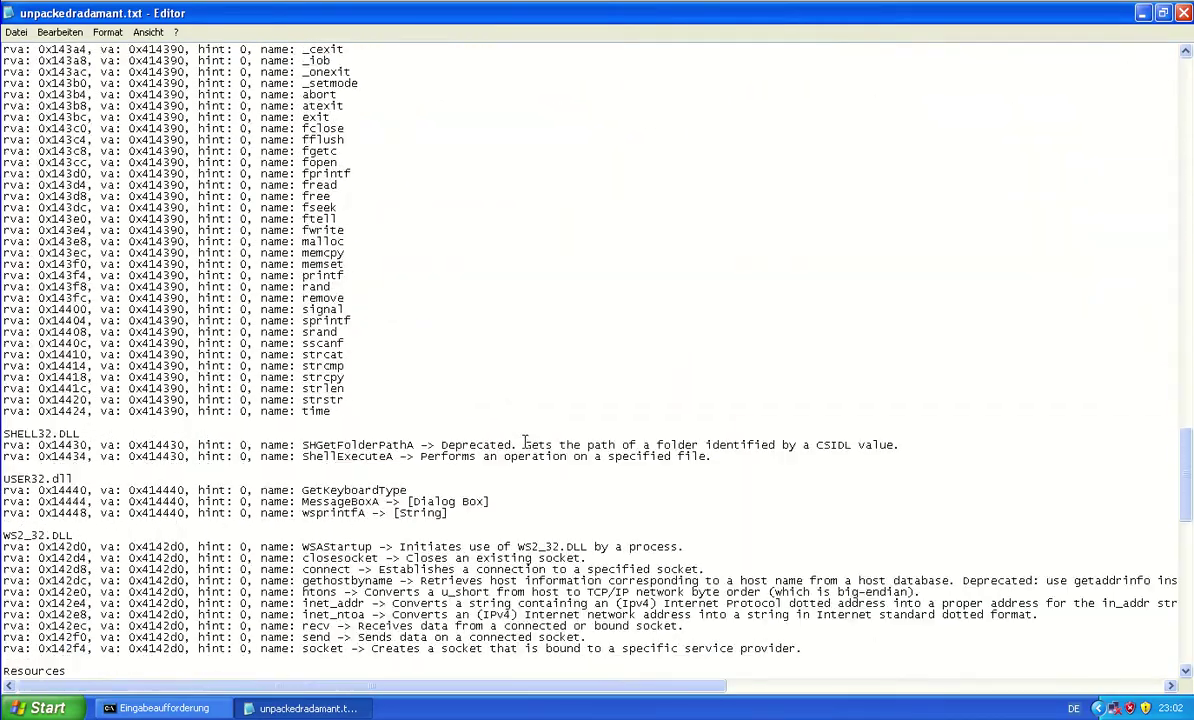
{"action": "scroll", "coordinate": [482, 445], "scroll_direction": "up", "scroll_amount": 20}
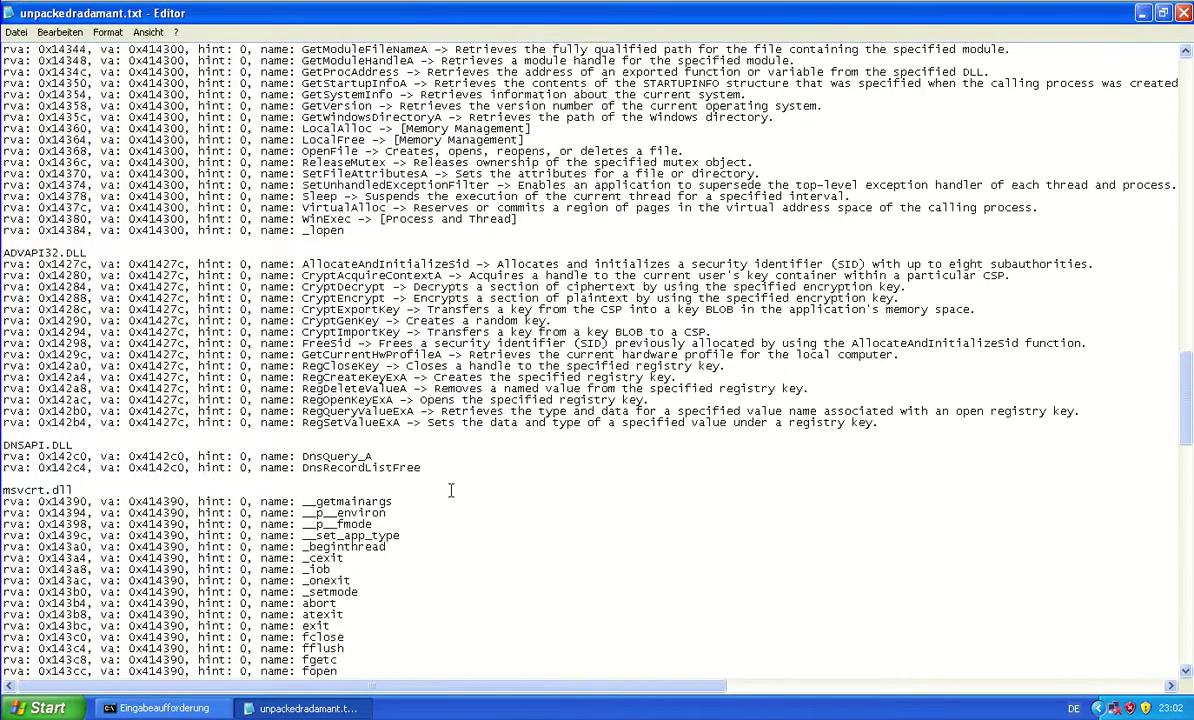
{"action": "scroll", "coordinate": [451, 490], "scroll_direction": "up", "scroll_amount": 6}
{"action": "scroll", "coordinate": [532, 354], "scroll_direction": "down", "scroll_amount": 7}
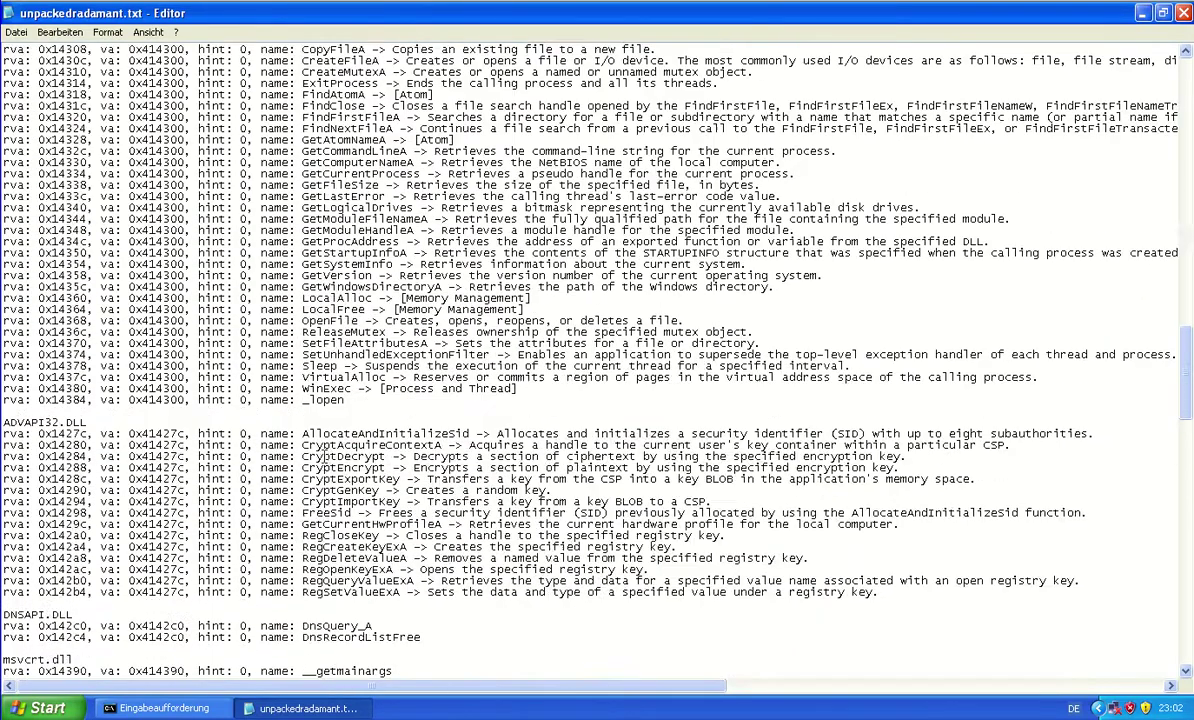
{"action": "left_click", "coordinate": [1183, 13]}
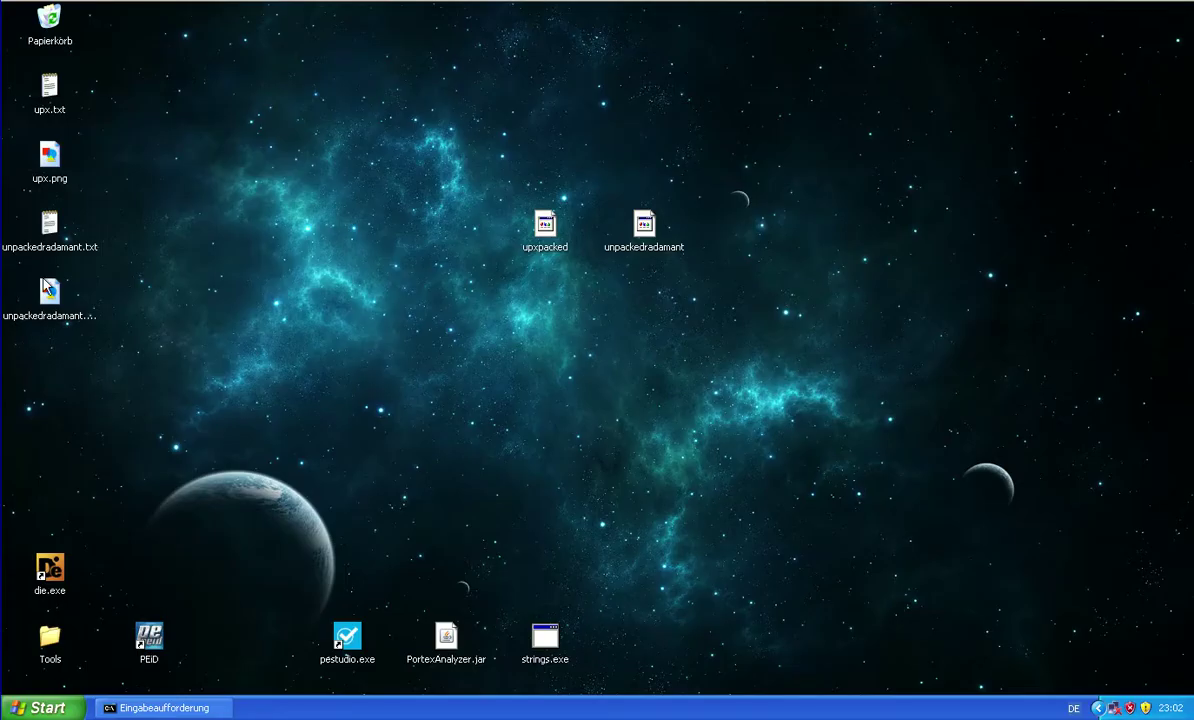
Open the upx.txt report, maximize it and go to its Imports section.
{"action": "double_click", "coordinate": [50, 92]}
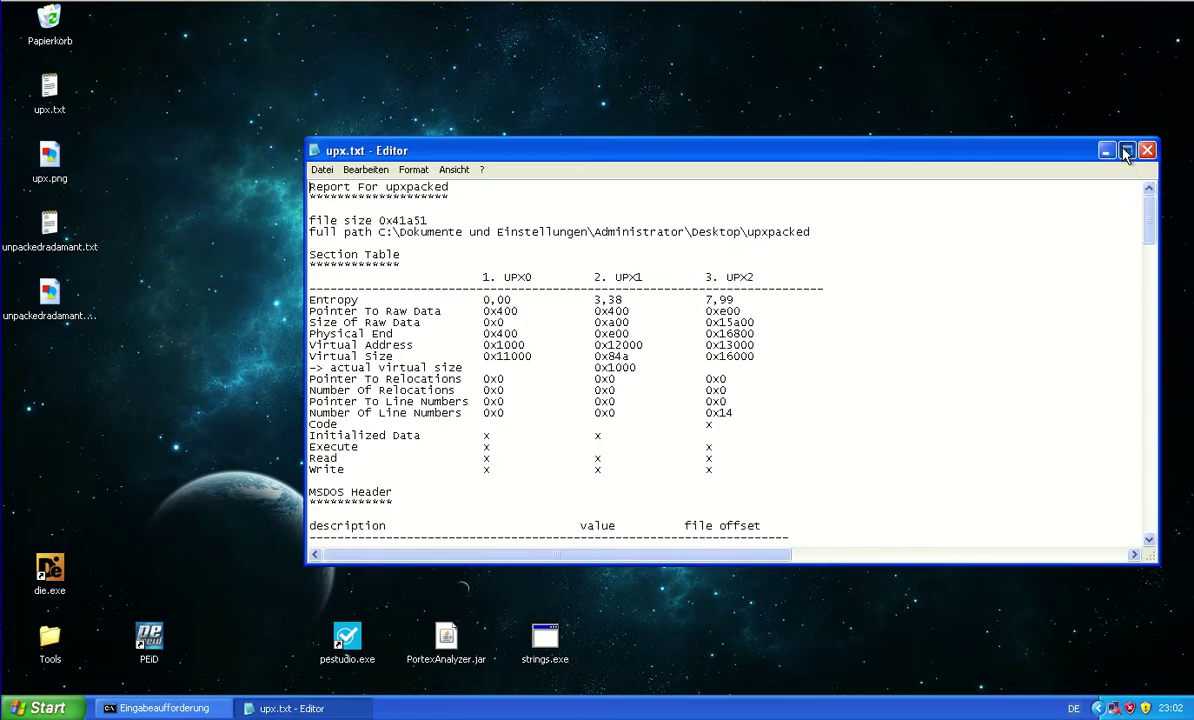
{"action": "double_click", "coordinate": [990, 150]}
{"action": "scroll", "coordinate": [499, 323], "scroll_direction": "down", "scroll_amount": 20}
{"action": "scroll", "coordinate": [332, 458], "scroll_direction": "down", "scroll_amount": 17}
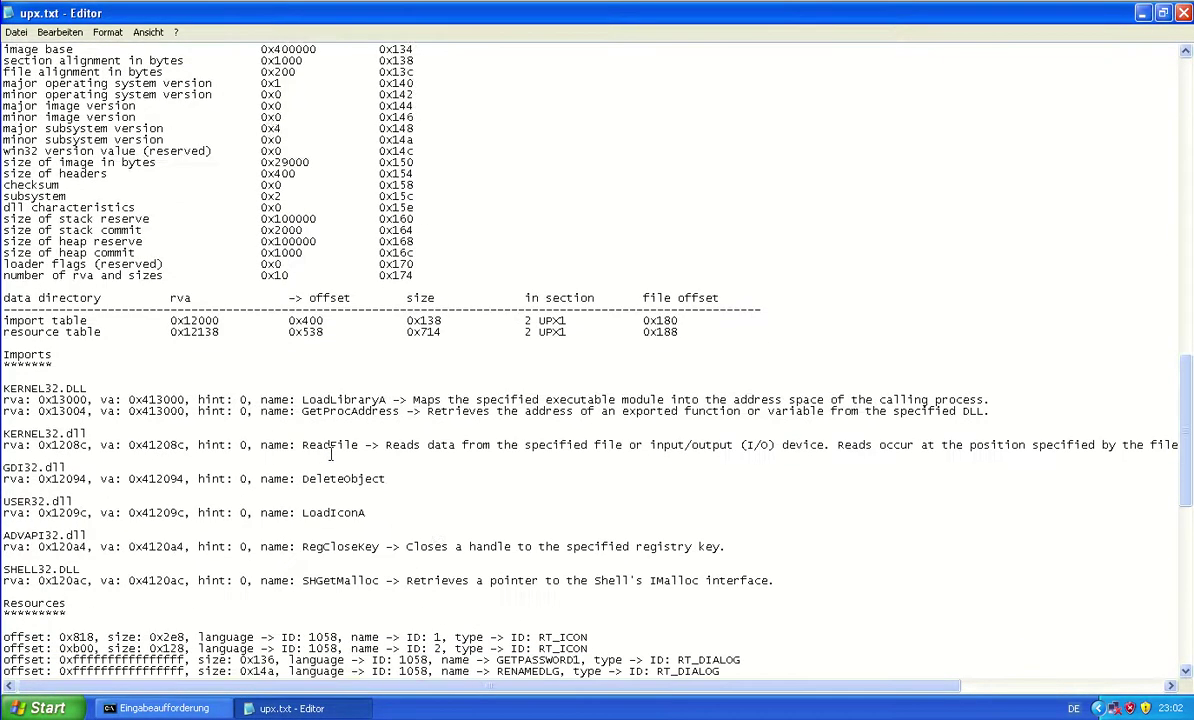
Highlight the import list in upx.txt and the LoadLibraryA and GetProcAddress entries under KERNEL32.DLL.
{"action": "left_click_drag", "start_coordinate": [773, 479], "coordinate": [10, 281]}
{"action": "left_click", "coordinate": [190, 266]}
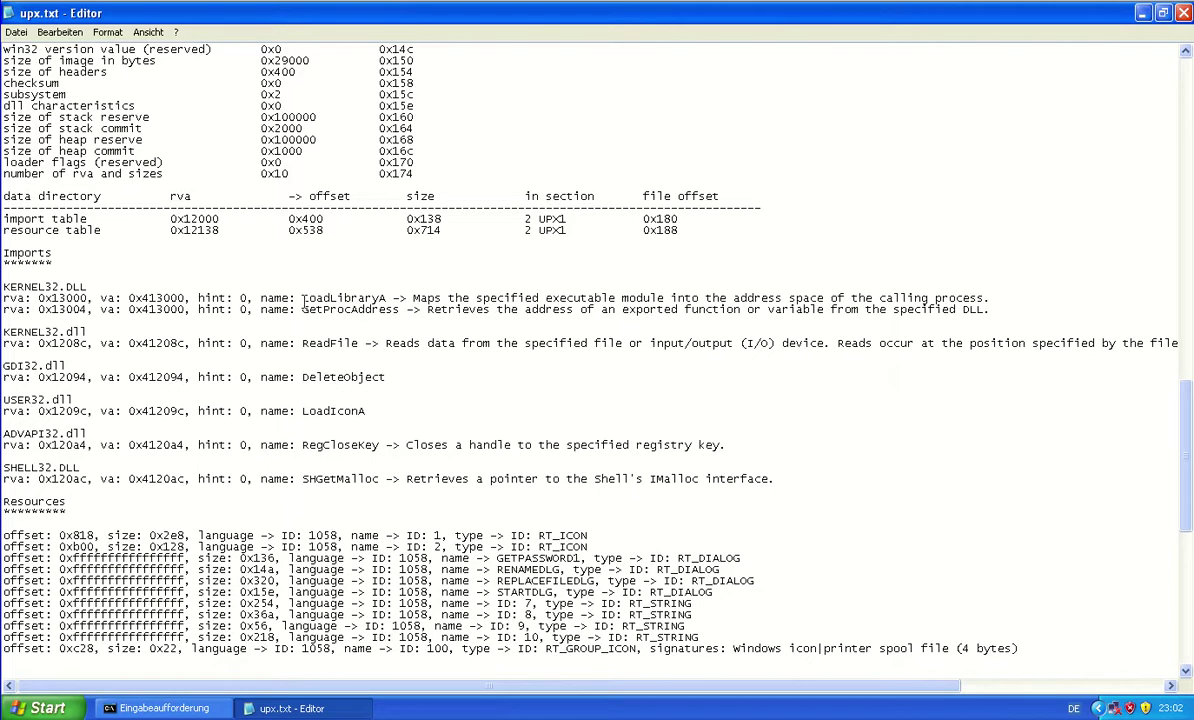
{"action": "mouse_move", "coordinate": [301, 298]}
{"action": "left_mouse_down"}
{"action": "mouse_move", "coordinate": [386, 298]}
{"action": "mouse_move", "coordinate": [281, 305]}
{"action": "mouse_move", "coordinate": [301, 298]}
{"action": "left_mouse_up"}
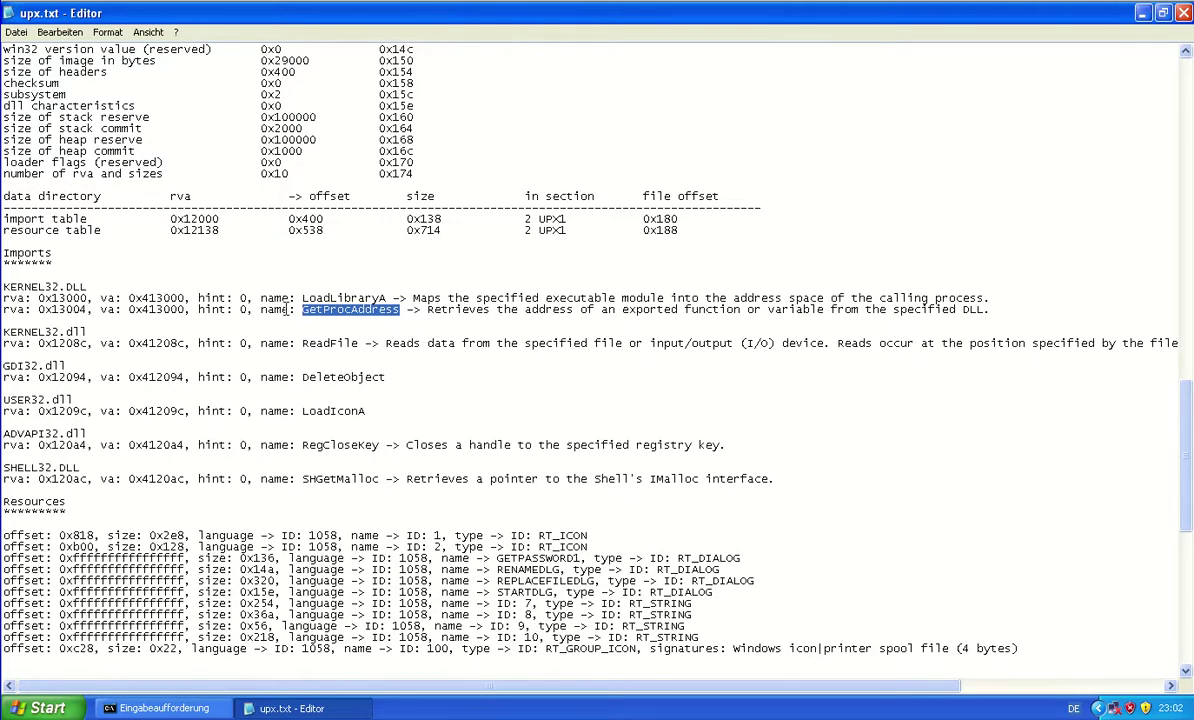
{"action": "left_click", "coordinate": [349, 296]}
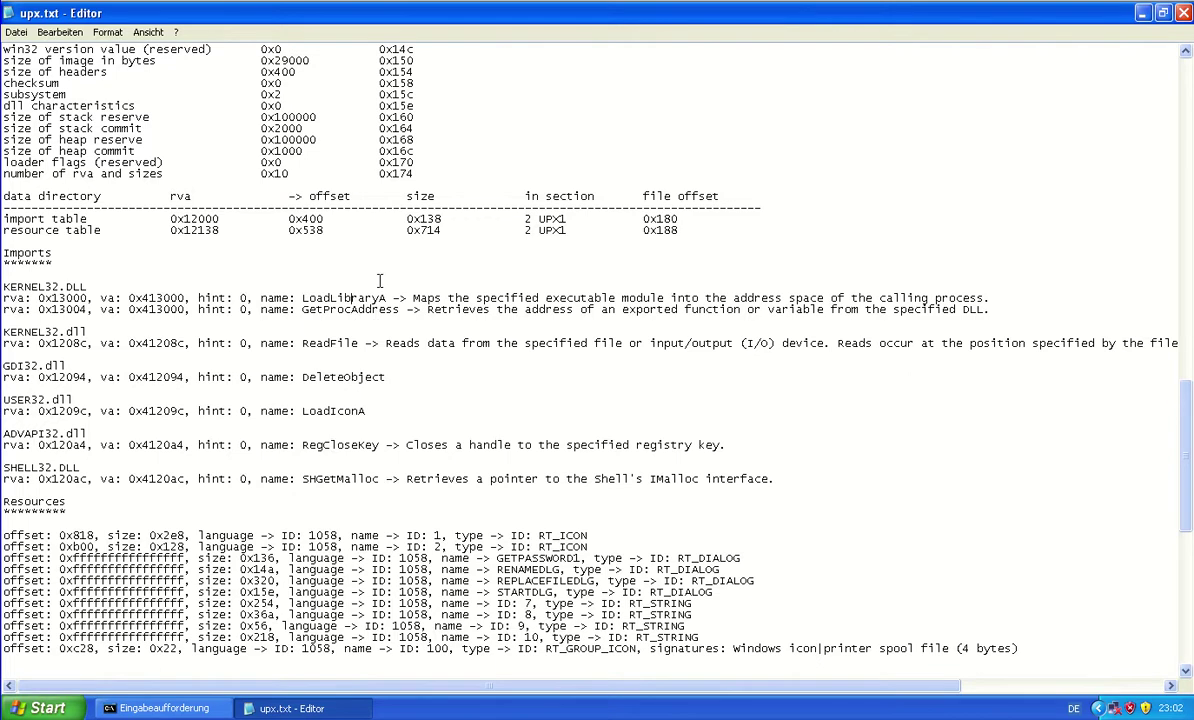
Browse the resources and overlay entries of upx.txt and highlight the Anomalies heading.
{"action": "scroll", "coordinate": [335, 348], "scroll_direction": "down", "scroll_amount": 6}
{"action": "scroll", "coordinate": [370, 437], "scroll_direction": "down", "scroll_amount": 4}
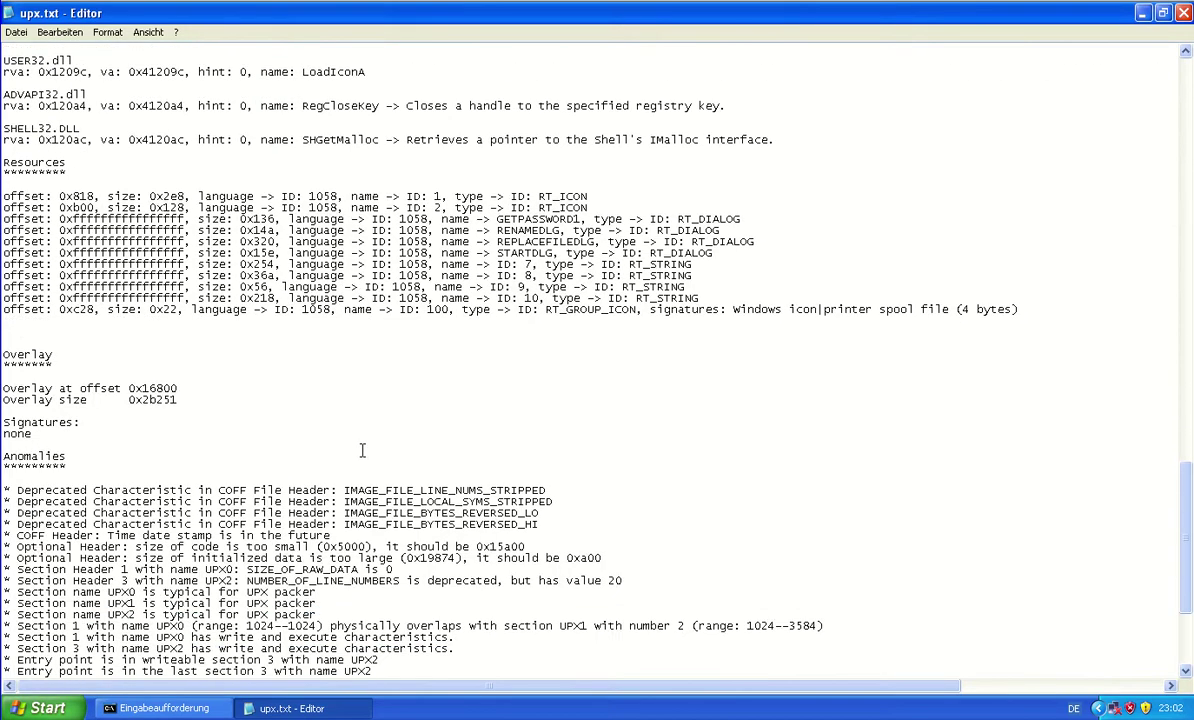
{"action": "scroll", "coordinate": [362, 445], "scroll_direction": "up", "scroll_amount": 6}
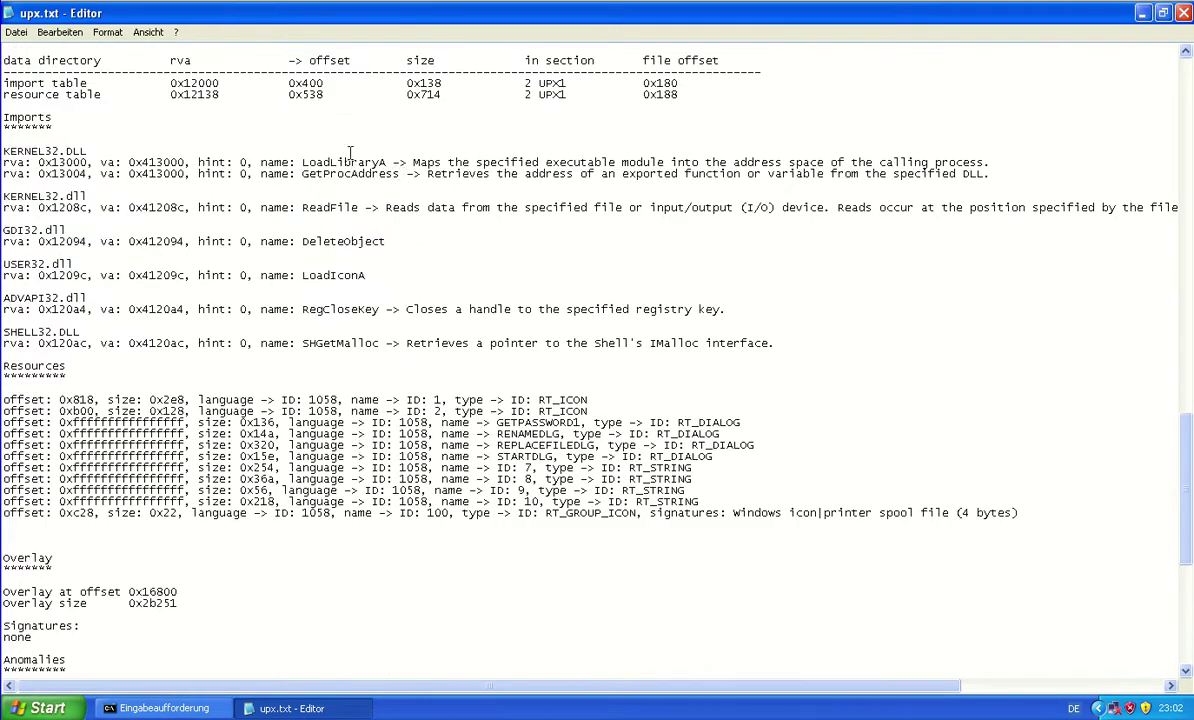
{"action": "scroll", "coordinate": [390, 488], "scroll_direction": "down", "scroll_amount": 5}
{"action": "scroll", "coordinate": [390, 488], "scroll_direction": "down", "scroll_amount": 7}
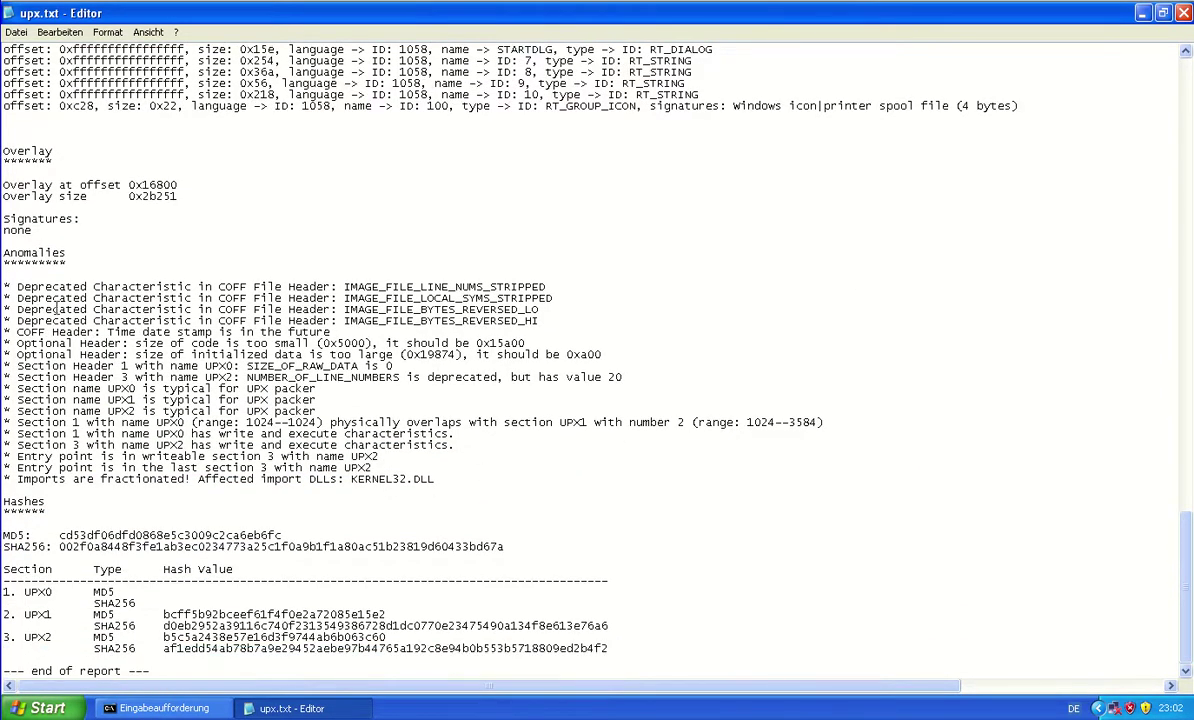
{"action": "left_click_drag", "start_coordinate": [72, 260], "coordinate": [8, 229]}
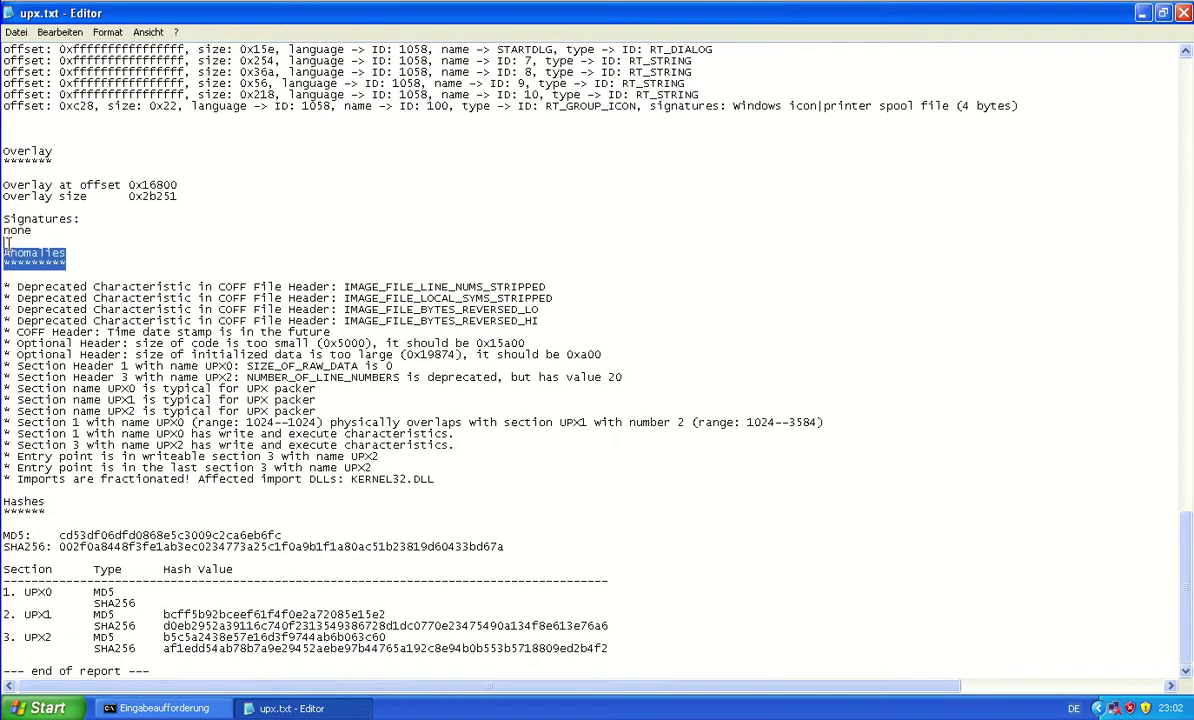
Highlight the anomalies about the entry point in section UPX2 and the write and execute characteristics of UPX0 and UPX2.
{"action": "left_click", "coordinate": [407, 470]}
{"action": "left_click_drag", "start_coordinate": [407, 470], "coordinate": [4, 458]}
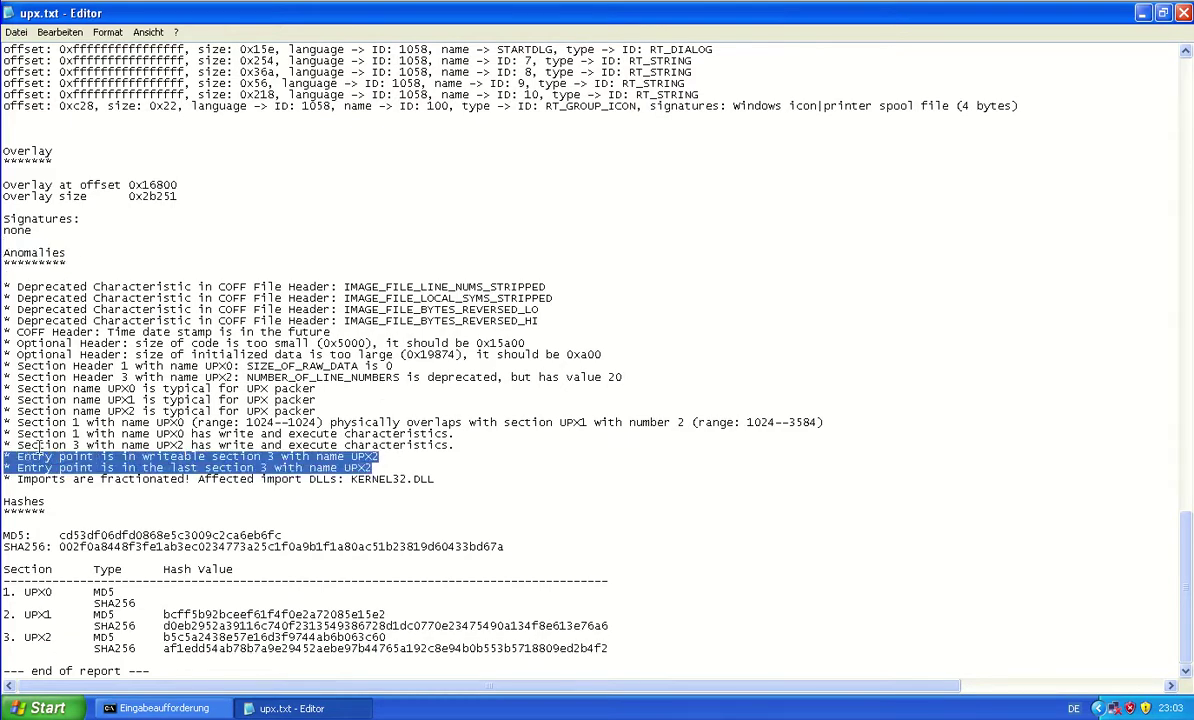
{"action": "left_click", "coordinate": [425, 463]}
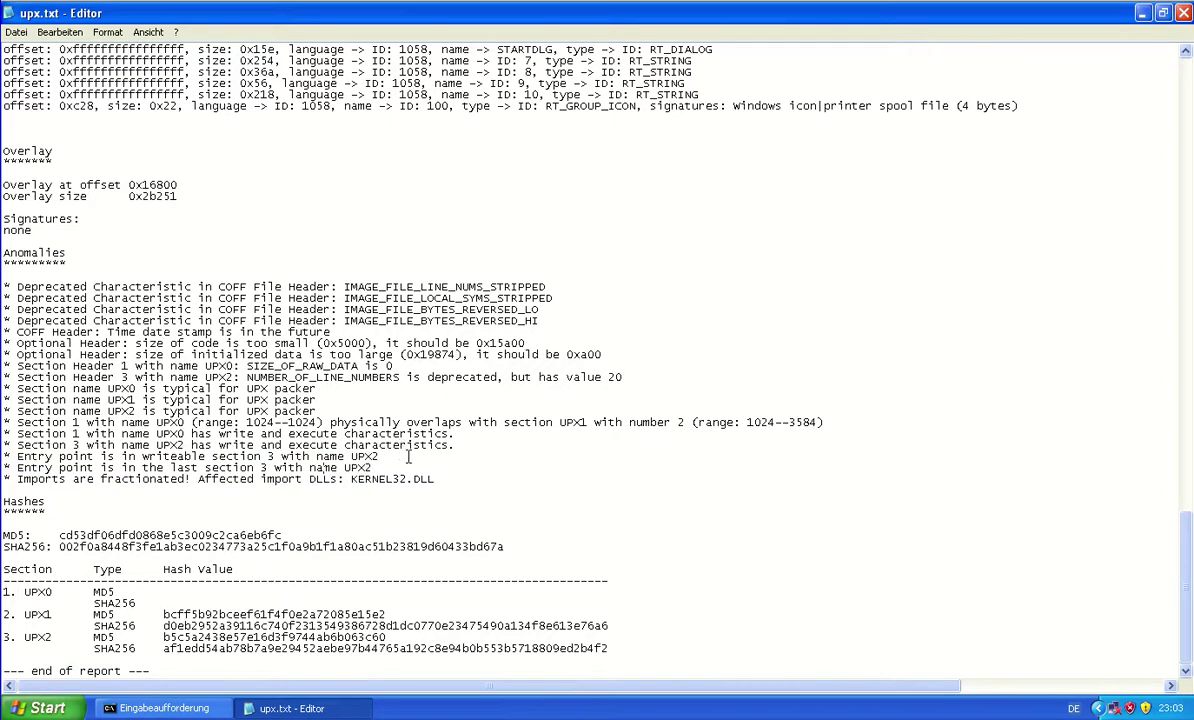
{"action": "left_click_drag", "start_coordinate": [406, 467], "coordinate": [4, 458]}
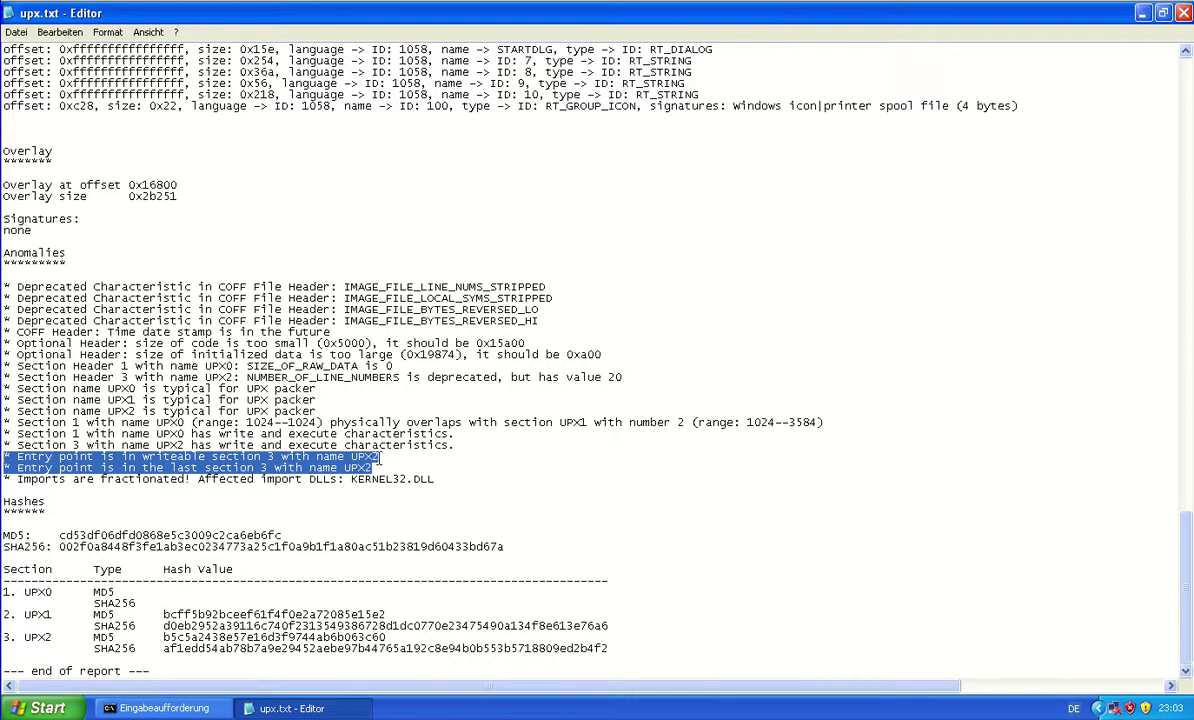
{"action": "left_click_drag", "start_coordinate": [452, 445], "coordinate": [7, 434]}
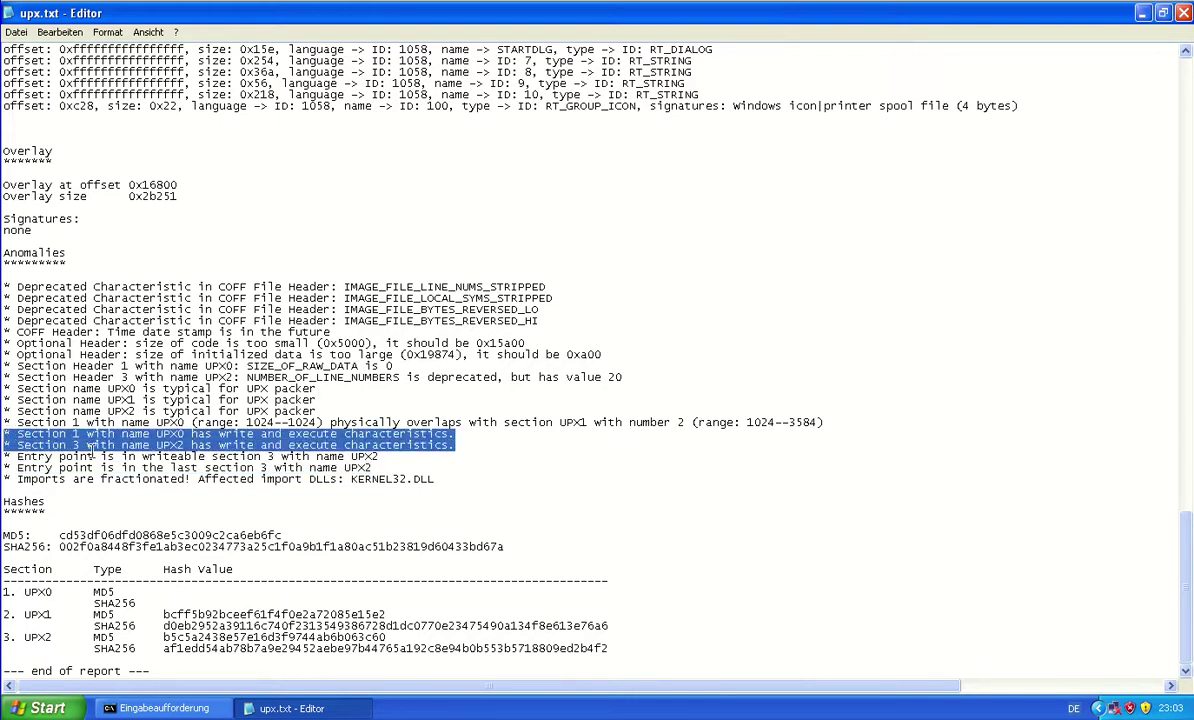
Highlight the anomalies on the UPX0 and UPX1 physical overlap, the typical UPX section names and the UPX0 SIZE_OF_RAW_DATA.
{"action": "left_click_drag", "start_coordinate": [465, 423], "coordinate": [822, 422]}
{"action": "left_click_drag", "start_coordinate": [368, 408], "coordinate": [8, 392]}
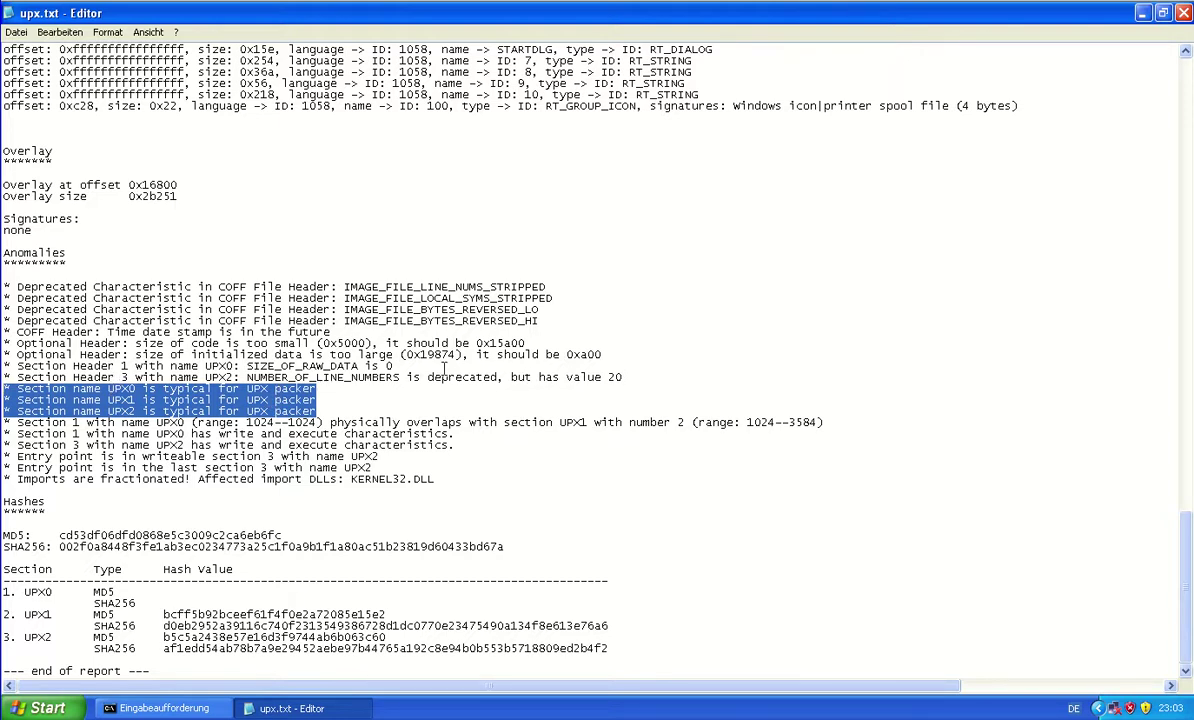
{"action": "left_click_drag", "start_coordinate": [394, 366], "coordinate": [3, 366]}
{"action": "left_click", "coordinate": [389, 342]}
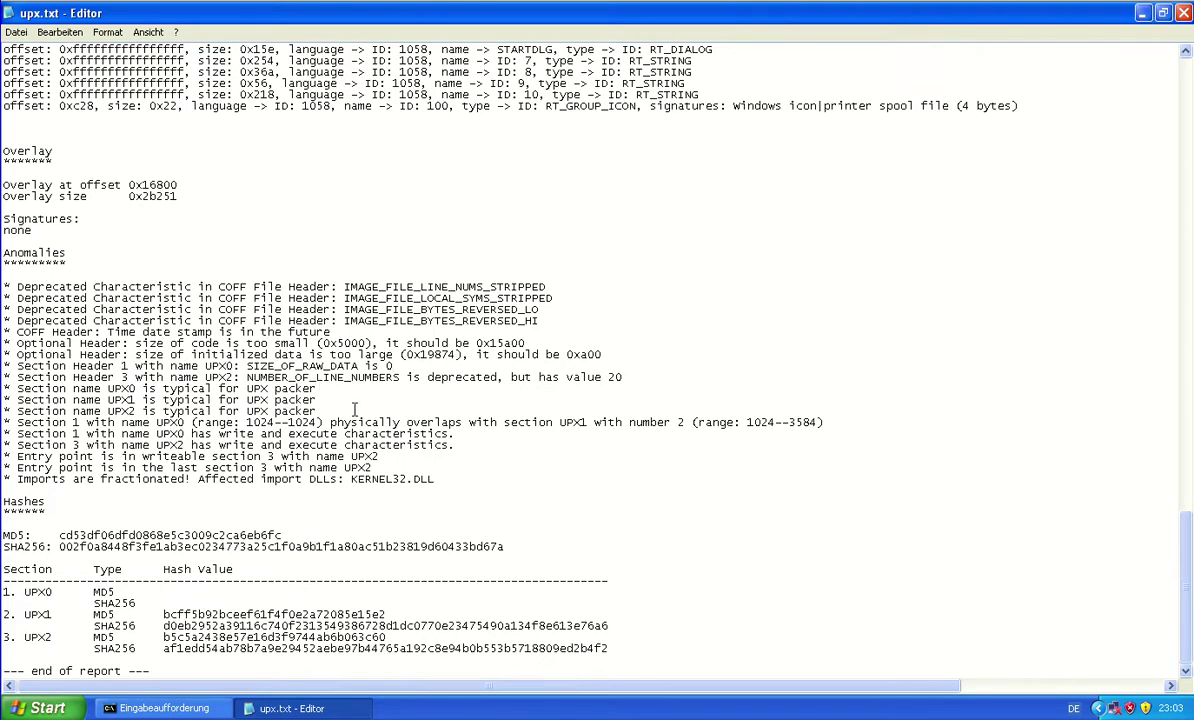
{"action": "left_click_drag", "start_coordinate": [343, 408], "coordinate": [5, 390]}
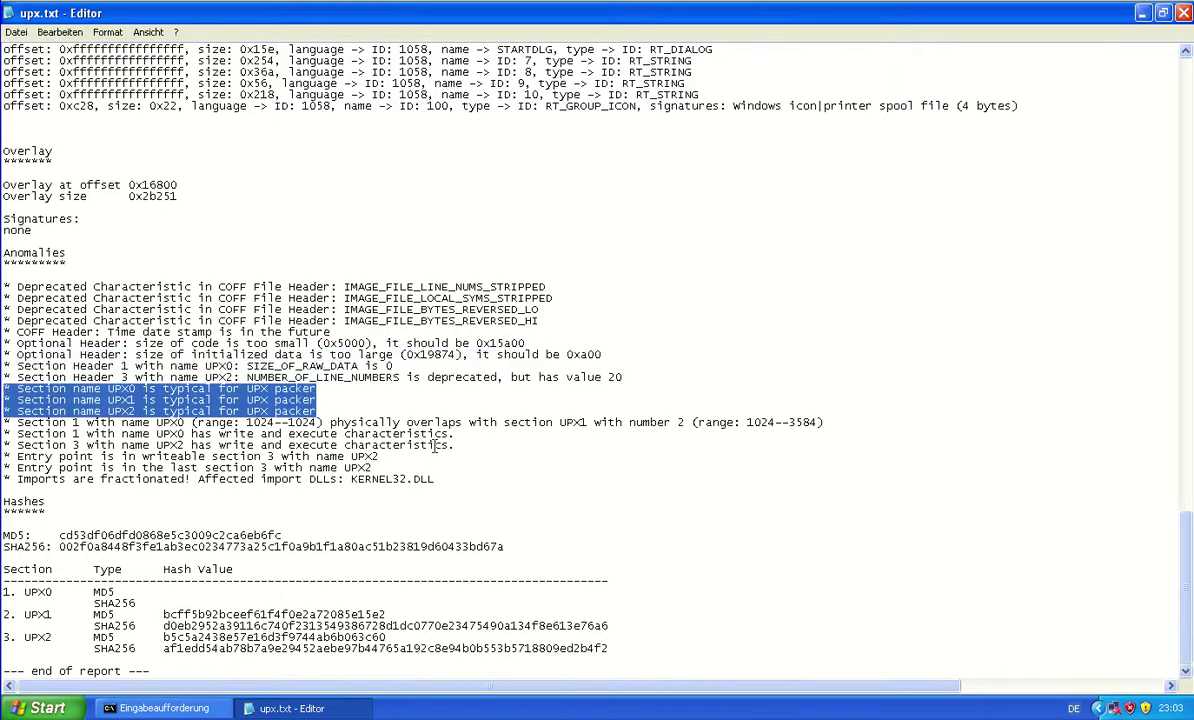
{"action": "left_click", "coordinate": [435, 411]}
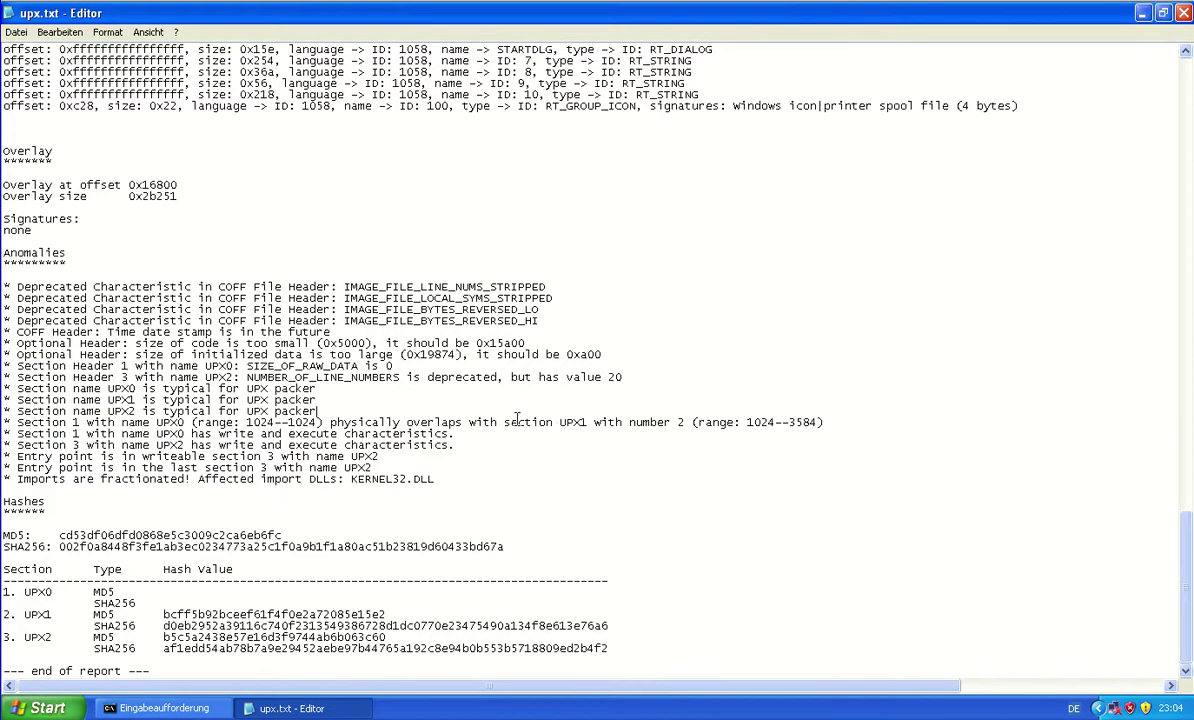
Return to the Imports section of upx.txt and highlight all import entries from KERNEL32.DLL to SHELL32.DLL.
{"action": "scroll", "coordinate": [439, 501], "scroll_direction": "up", "scroll_amount": 10}
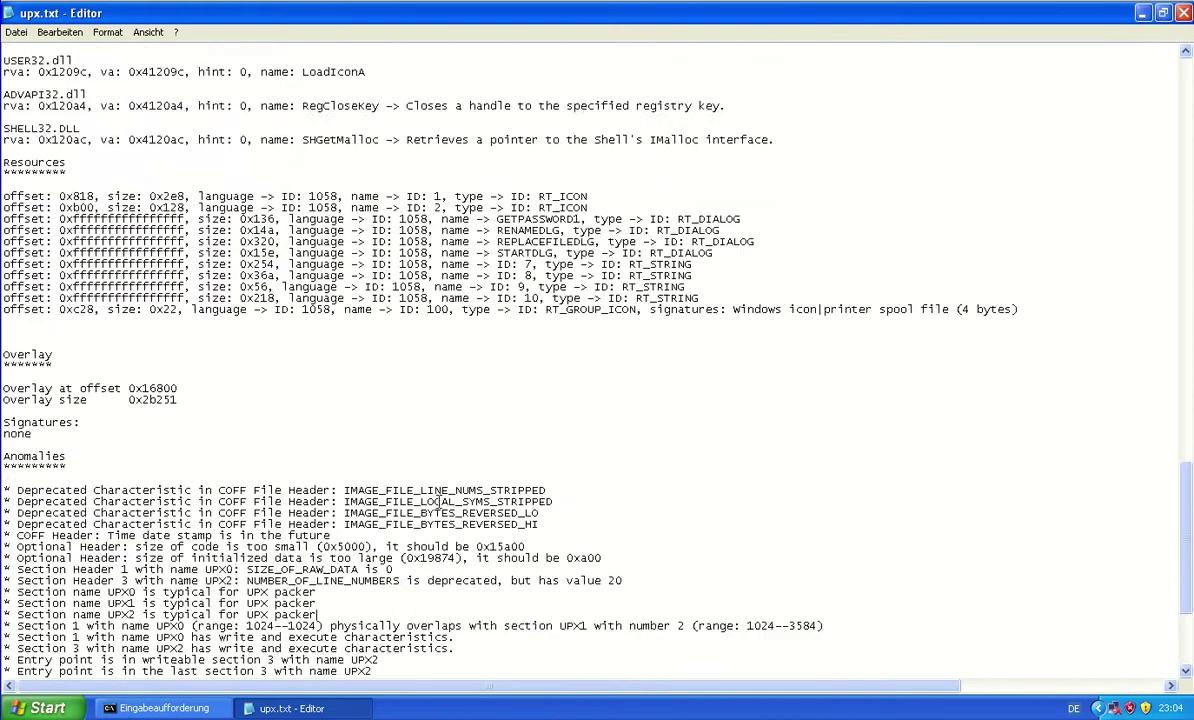
{"action": "scroll", "coordinate": [423, 516], "scroll_direction": "down", "scroll_amount": 6}
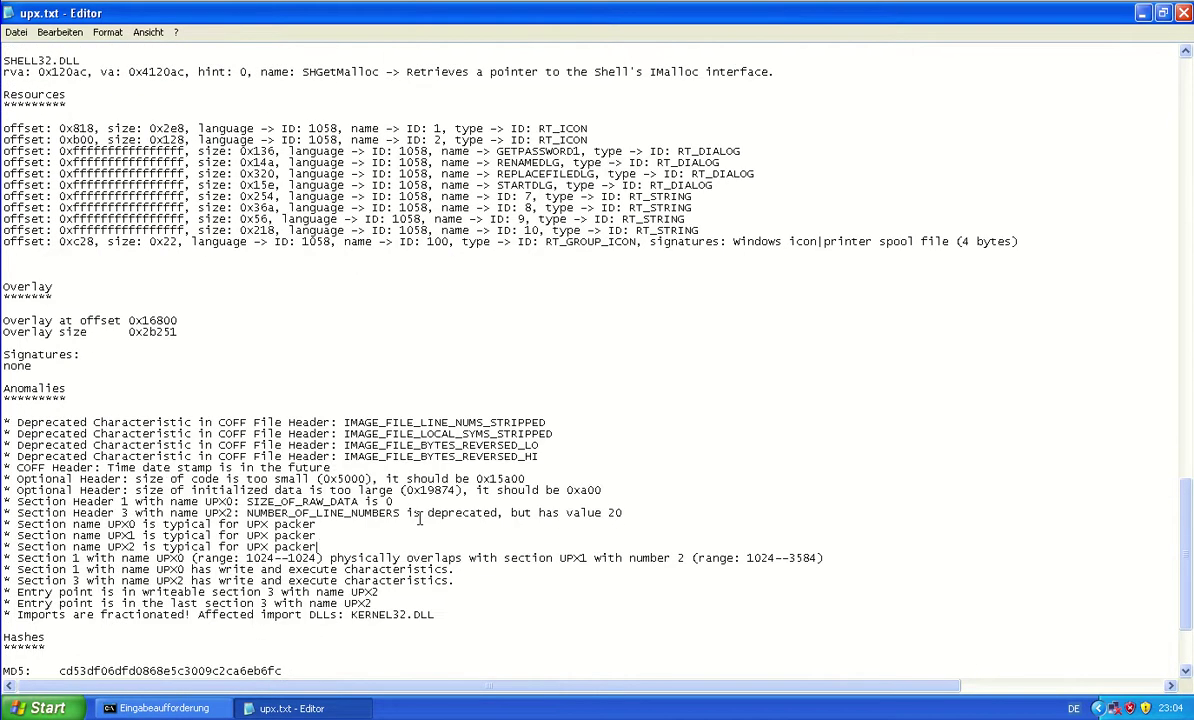
{"action": "scroll", "coordinate": [420, 516], "scroll_direction": "down", "scroll_amount": 1}
{"action": "scroll", "coordinate": [525, 541], "scroll_direction": "up", "scroll_amount": 14}
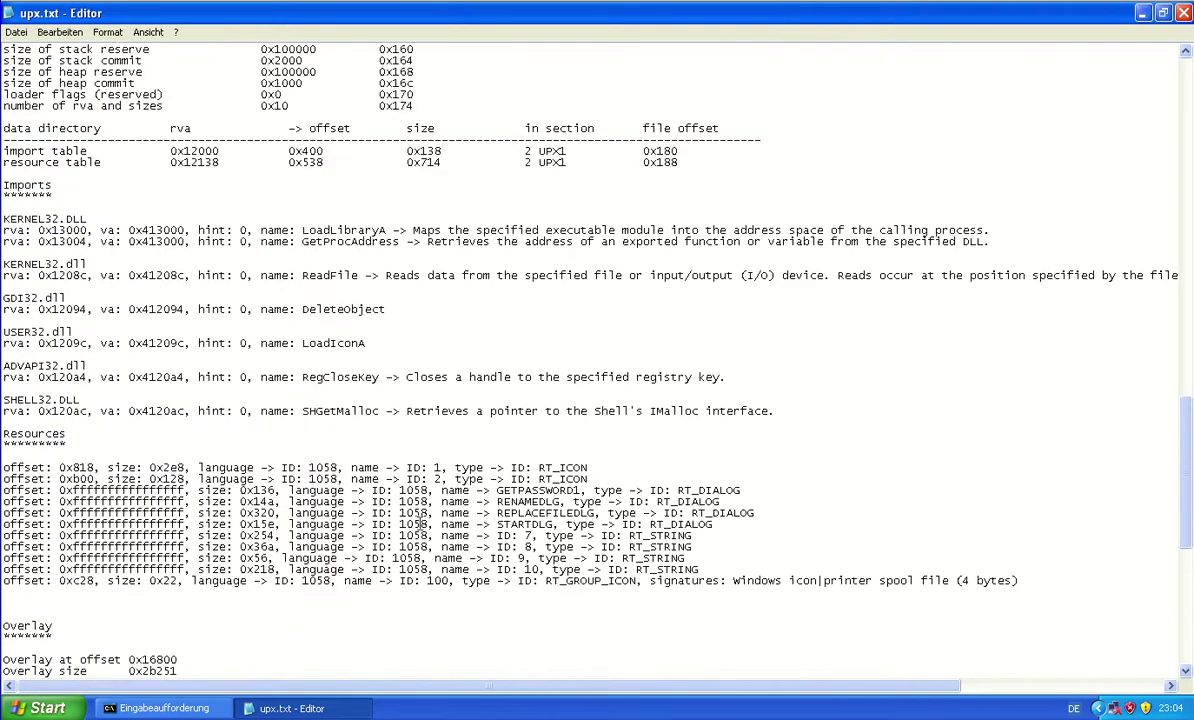
{"action": "left_click_drag", "start_coordinate": [776, 512], "coordinate": [5, 312]}
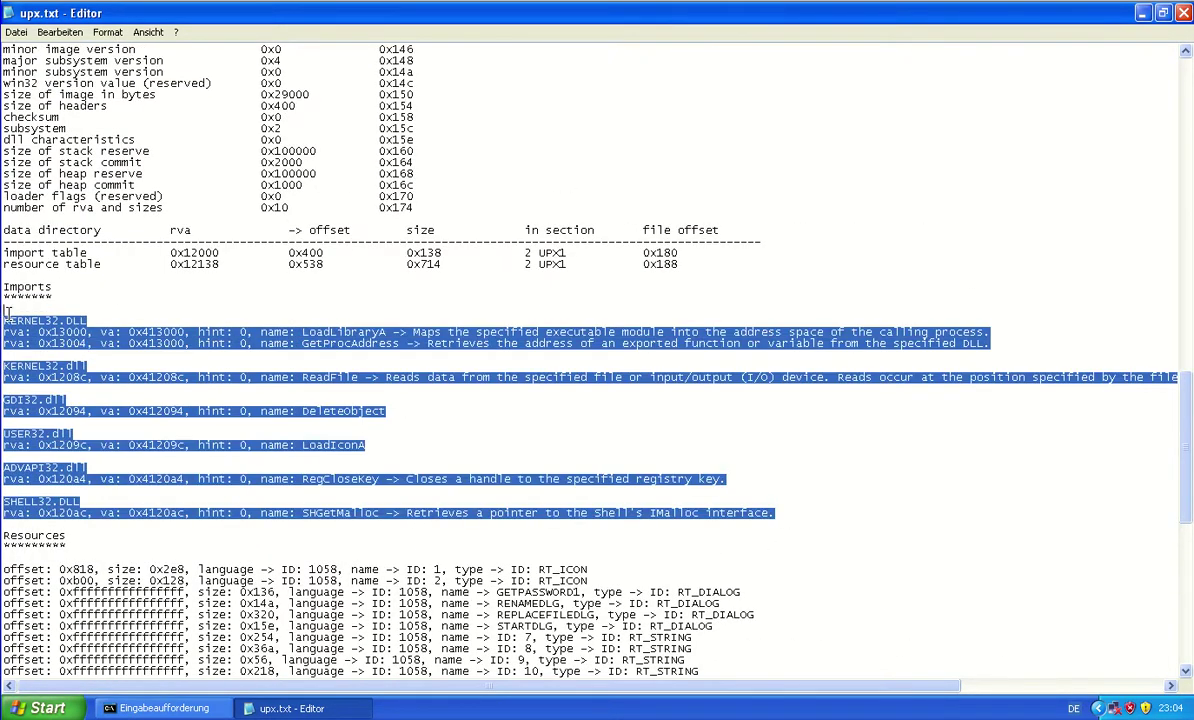
{"action": "left_click", "coordinate": [569, 431]}
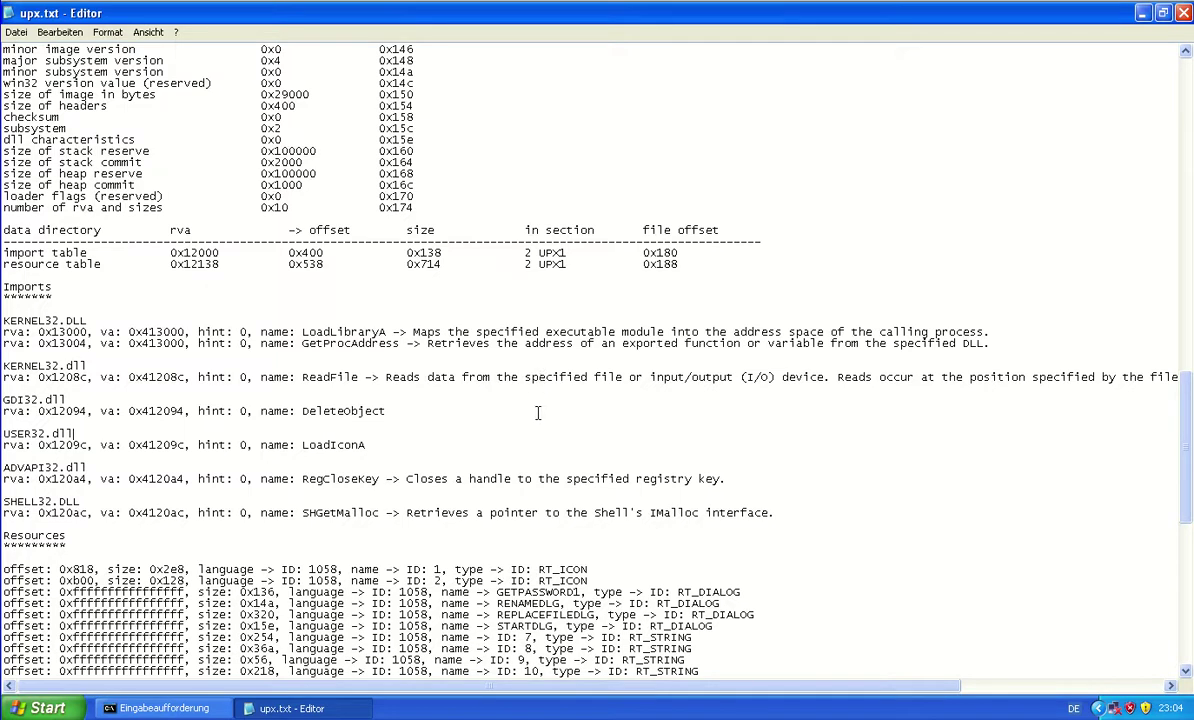
Review the imports, resources and anomalies of upx.txt through to the end of the report and close the file.
{"action": "scroll", "coordinate": [440, 425], "scroll_direction": "down", "scroll_amount": 4}
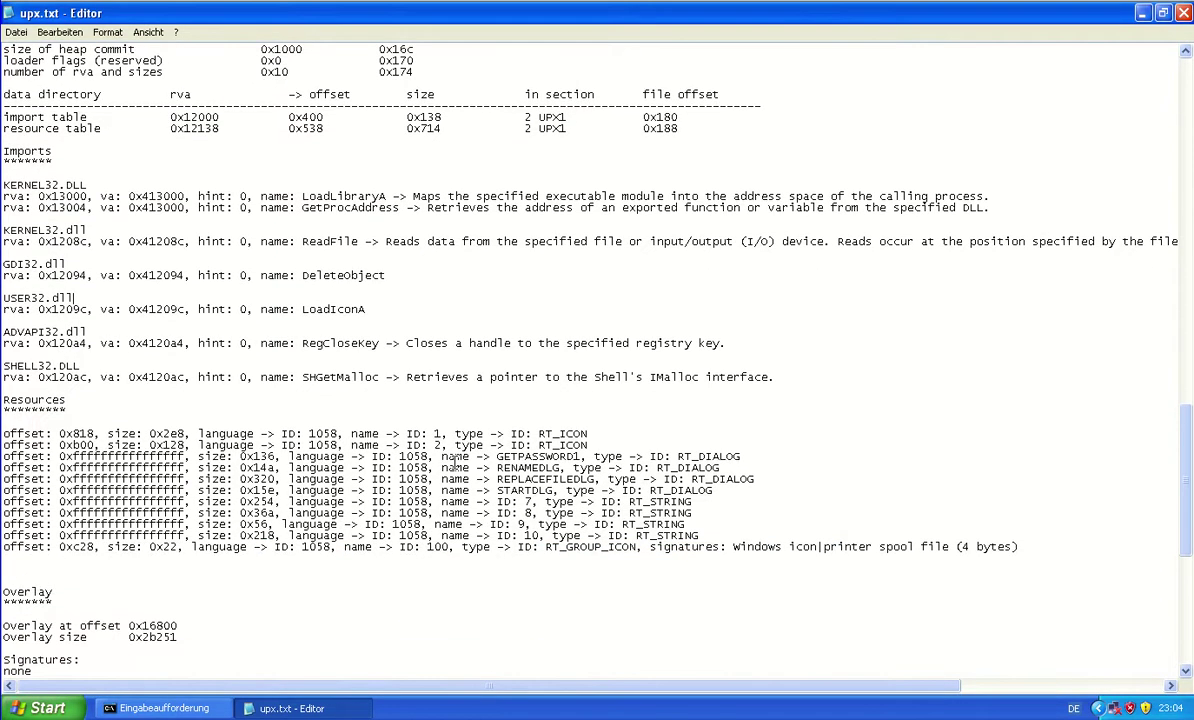
{"action": "scroll", "coordinate": [350, 313], "scroll_direction": "up", "scroll_amount": 8}
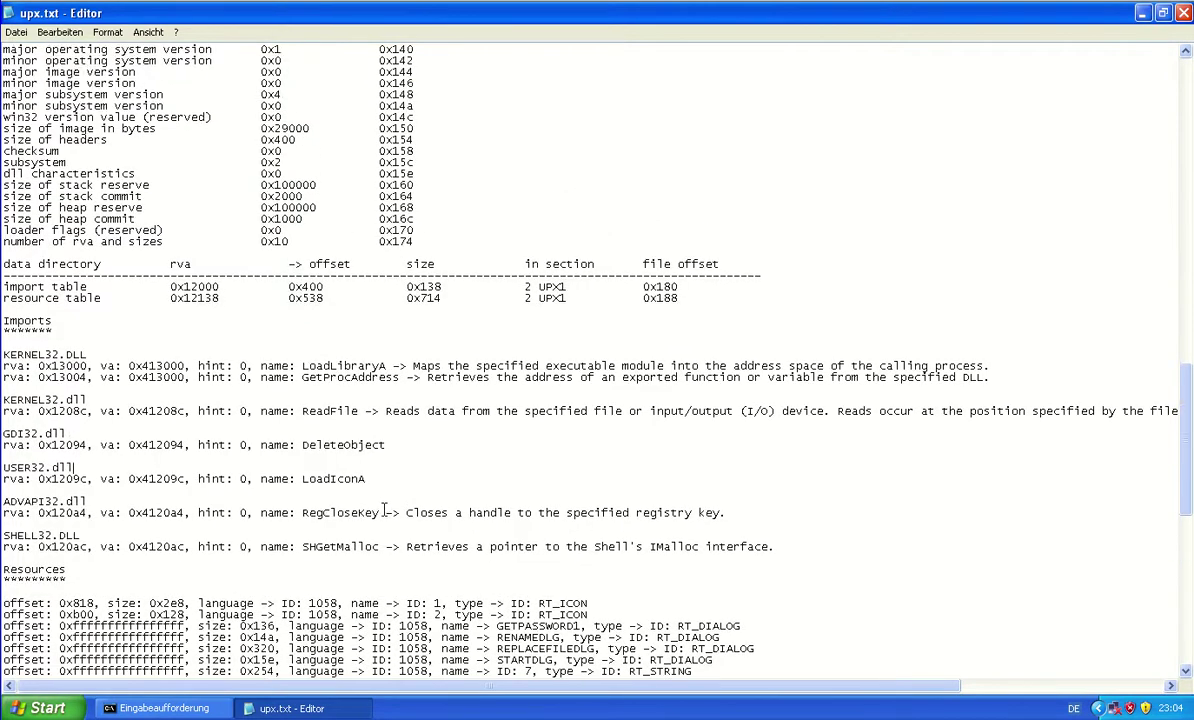
{"action": "scroll", "coordinate": [386, 470], "scroll_direction": "down", "scroll_amount": 20}
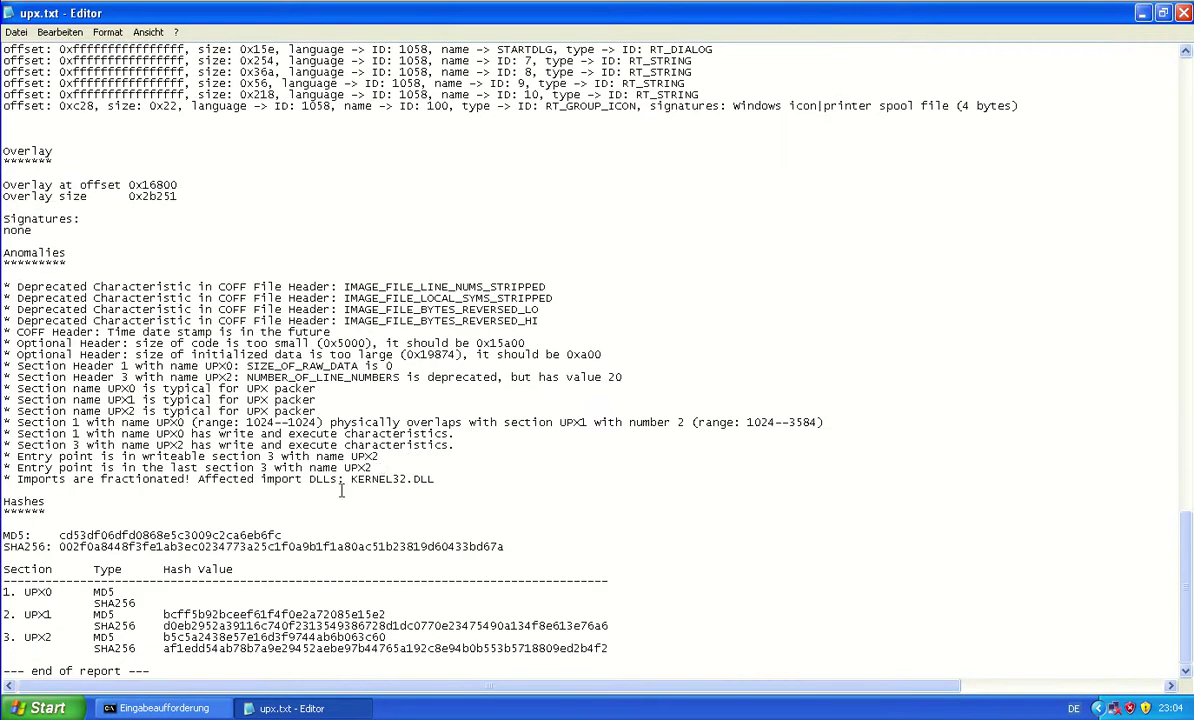
{"action": "left_click", "coordinate": [1184, 13]}
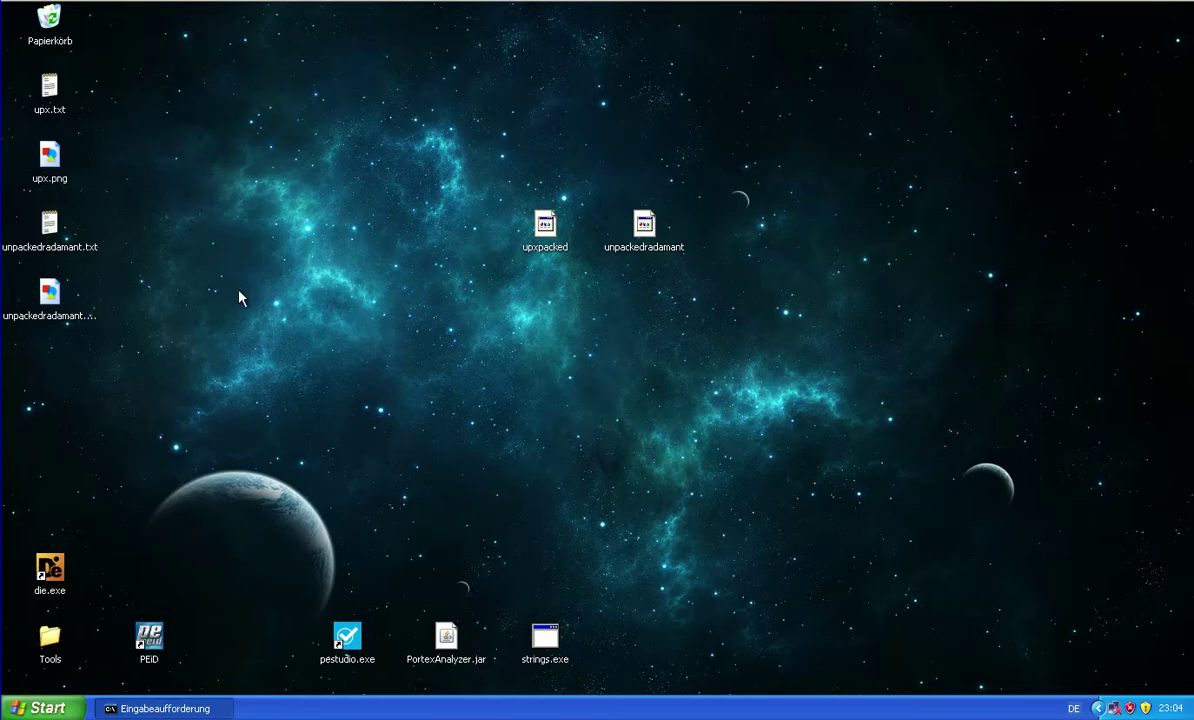
Open upx.png and compare its byte plot, entropy and PE structure with unpackedradamant.png, then close the image viewer.
{"action": "double_click", "coordinate": [51, 157]}
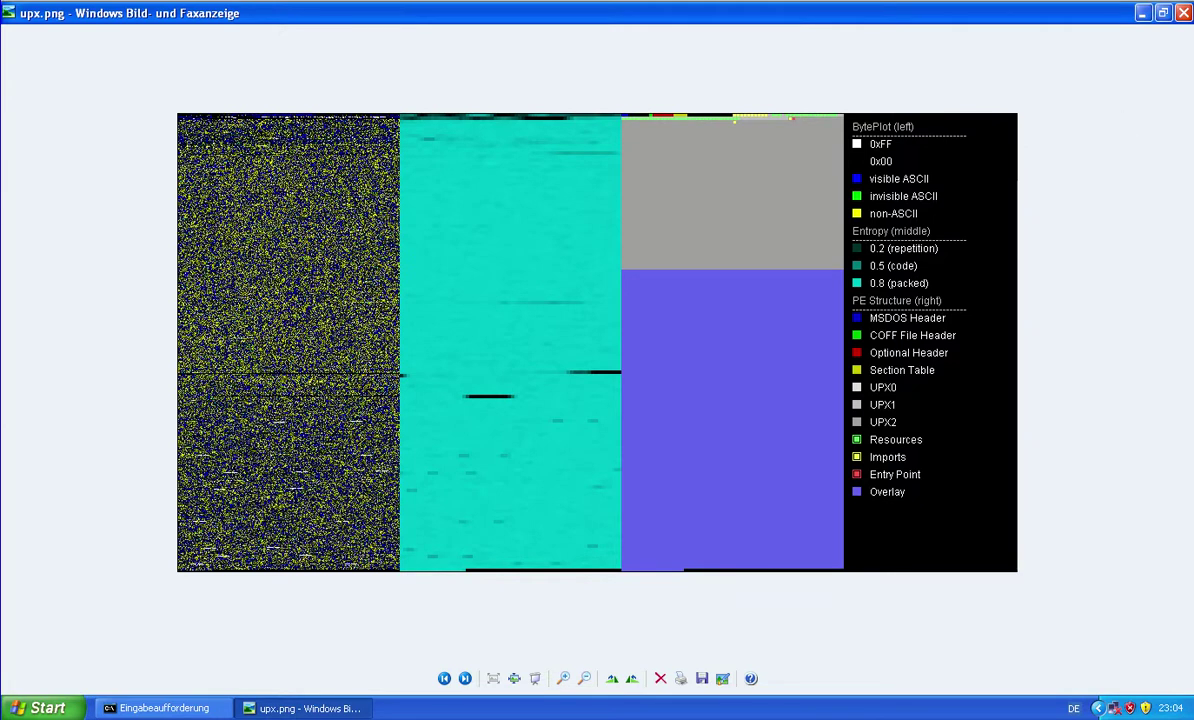
{"action": "left_click", "coordinate": [466, 679]}
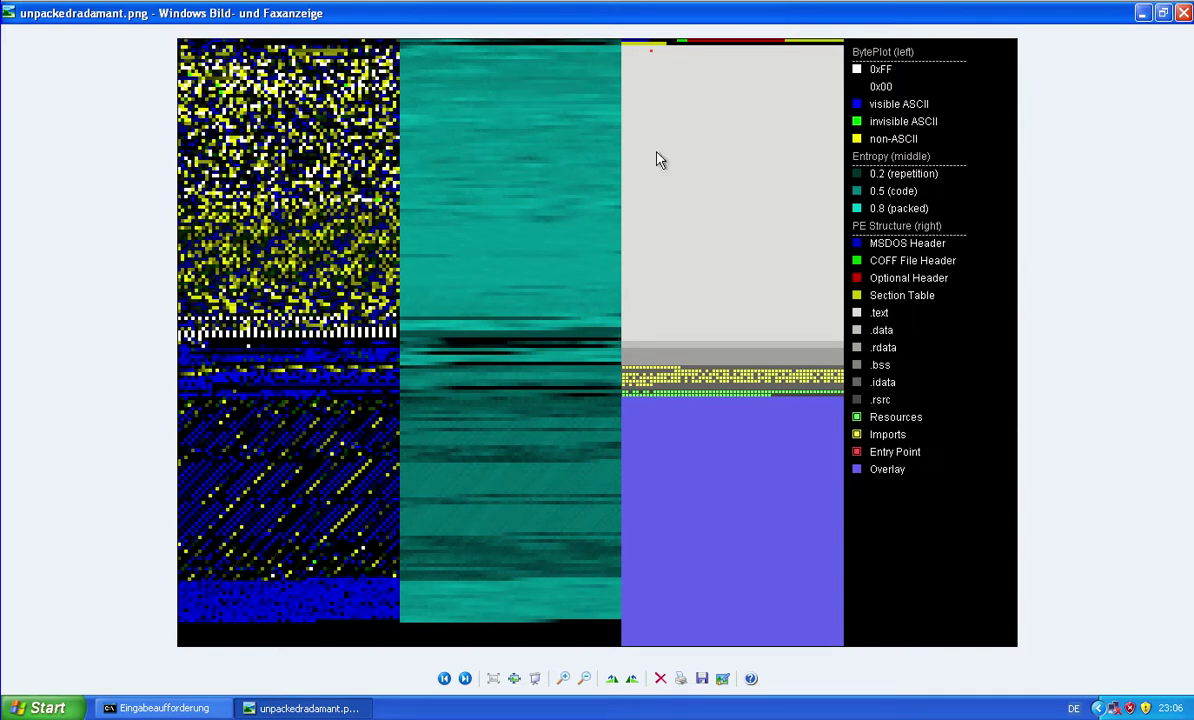
{"action": "left_click", "coordinate": [444, 678]}
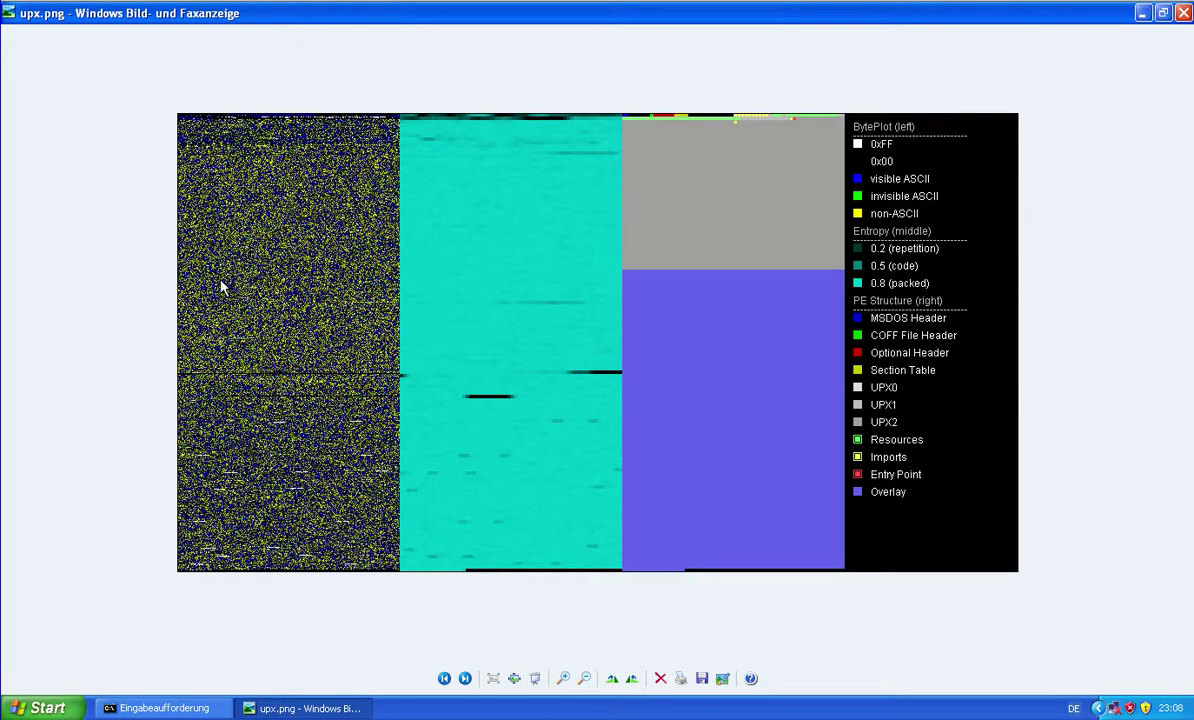
{"action": "left_click", "coordinate": [444, 678]}
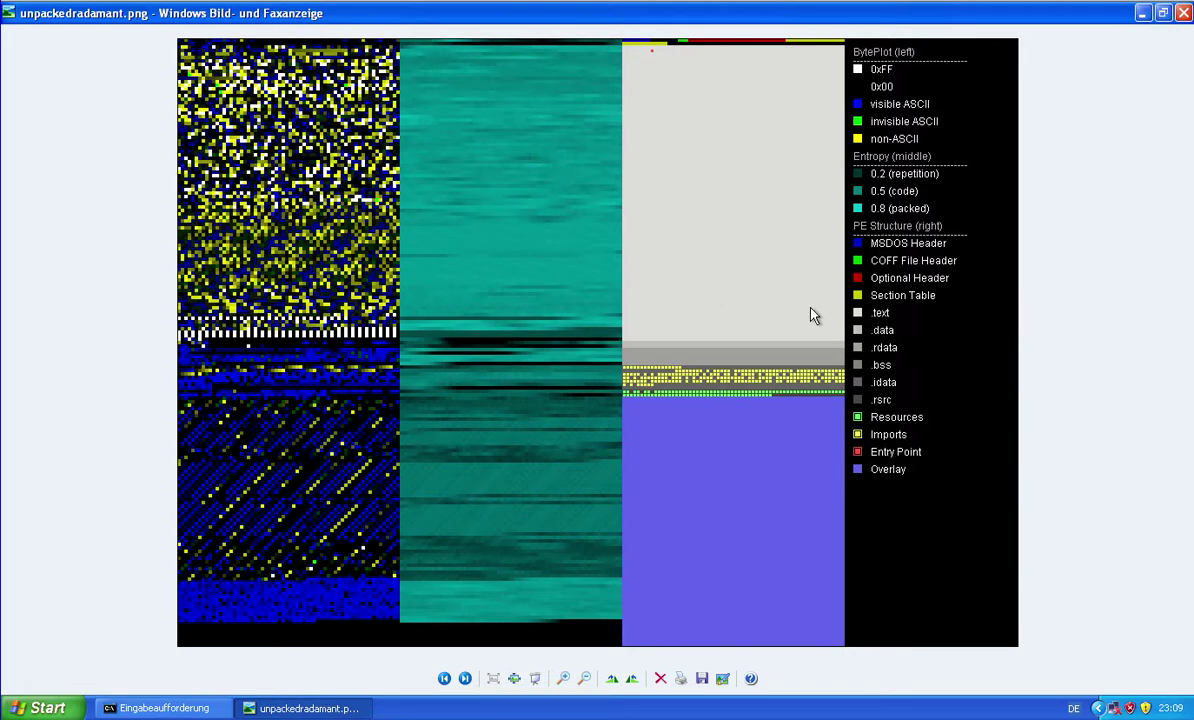
{"action": "left_click", "coordinate": [1183, 13]}
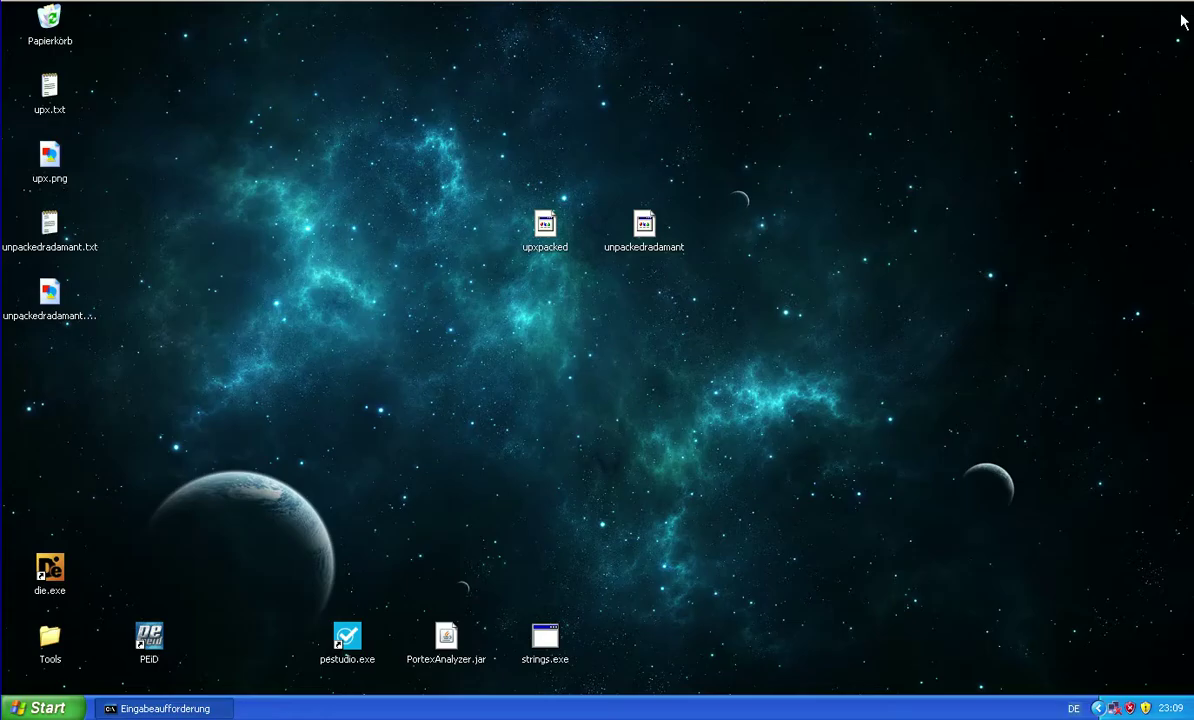